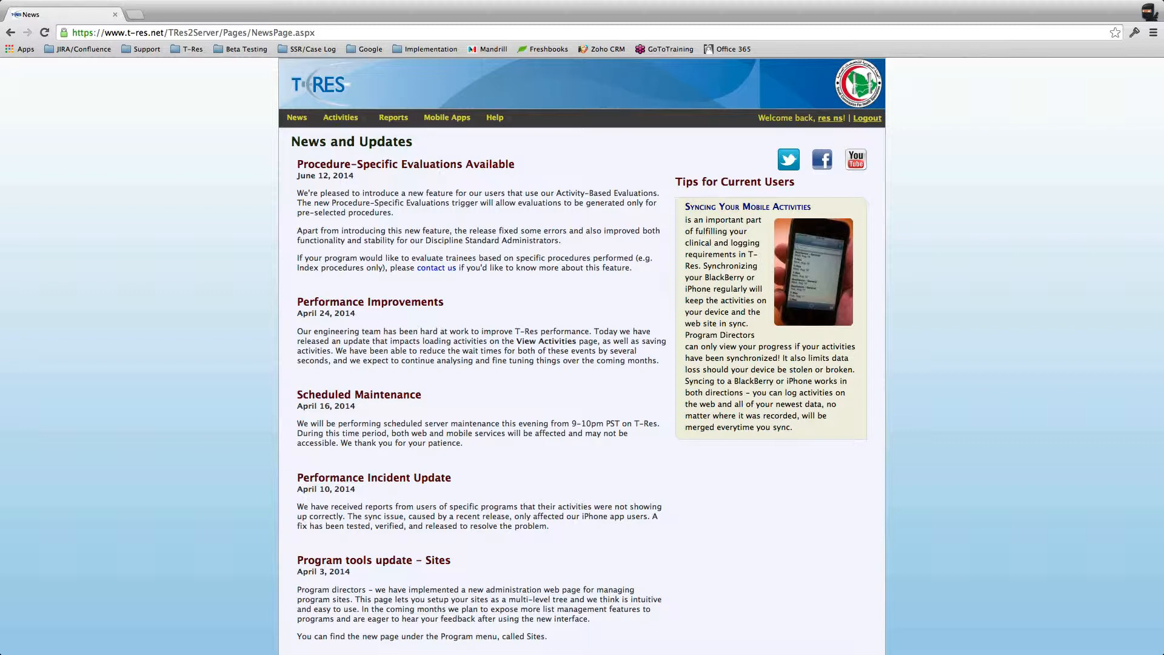
Step: Scroll the News page, then reveal the Activities menu's Enter New Activity and View Activities entries
scroll(582, 351, down, 1)
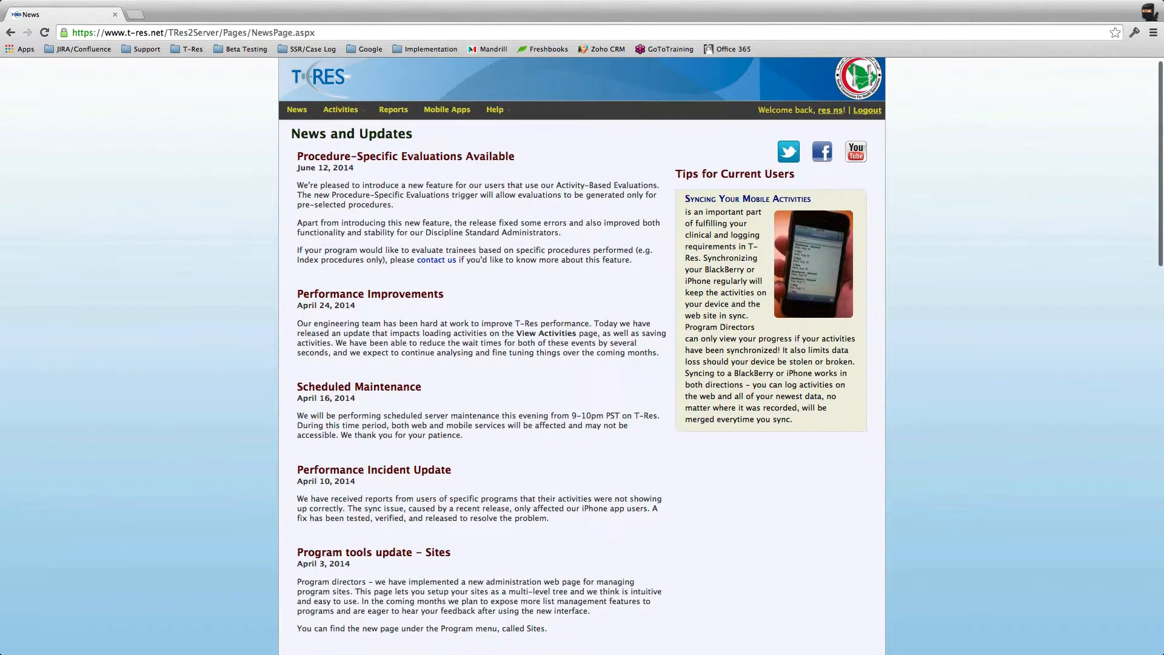
scroll(582, 352, up, 1)
mouse_move(351, 118)
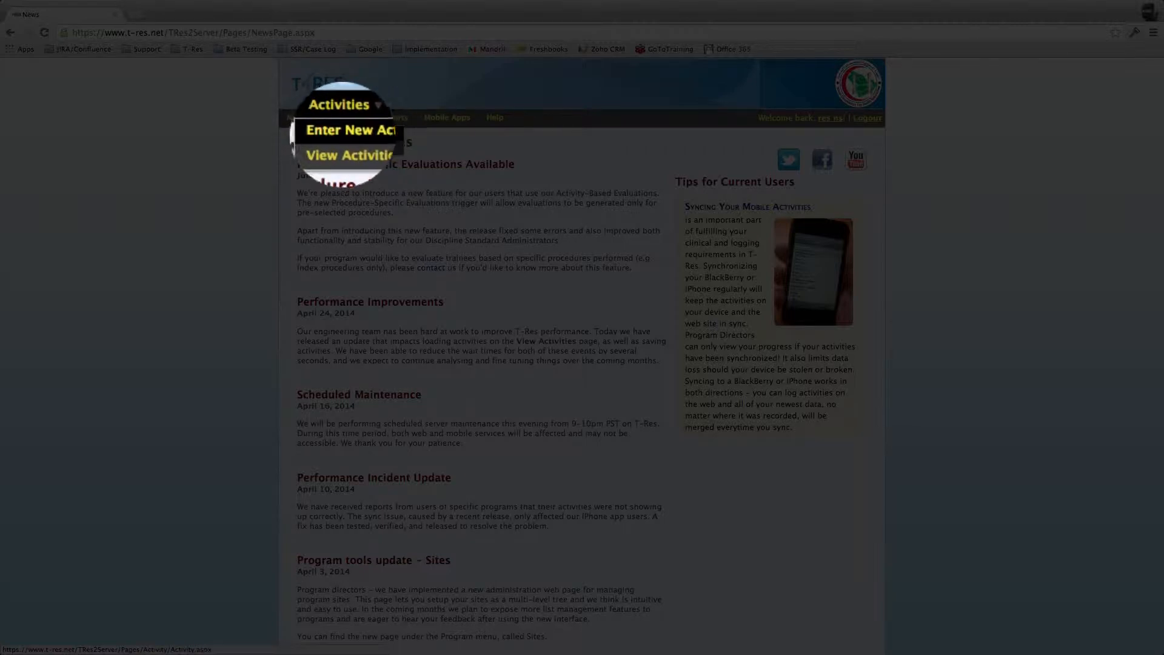
Step: Open the Enter New Activity form, keeping Academic as the activity type
click(342, 141)
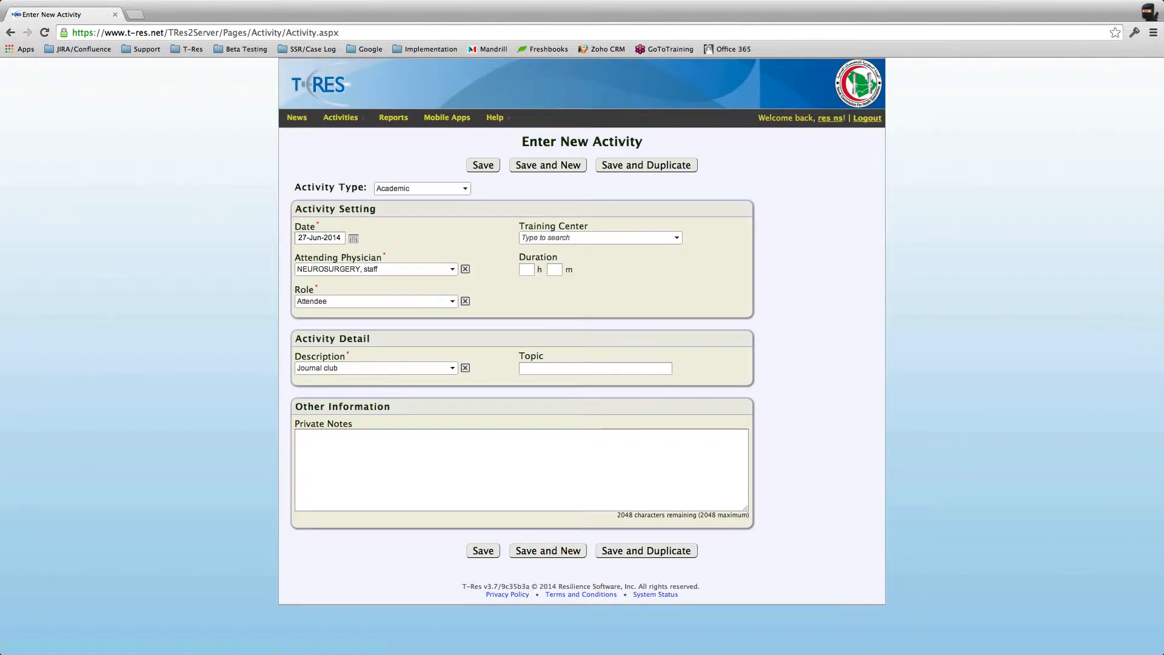
click(422, 188)
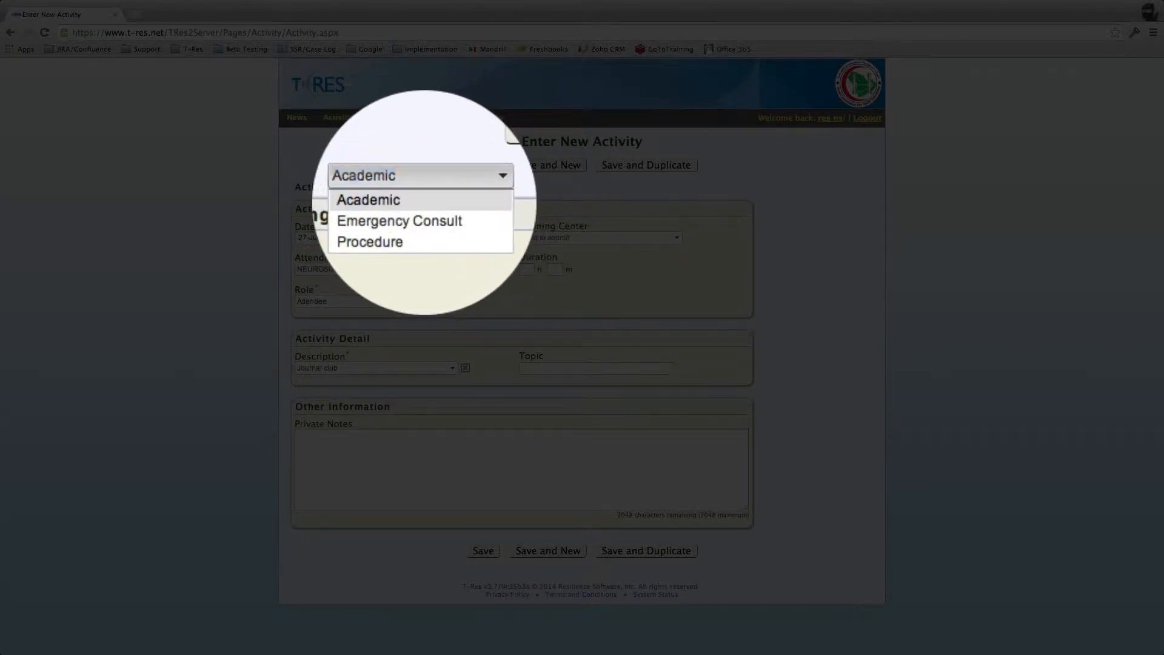
click(425, 202)
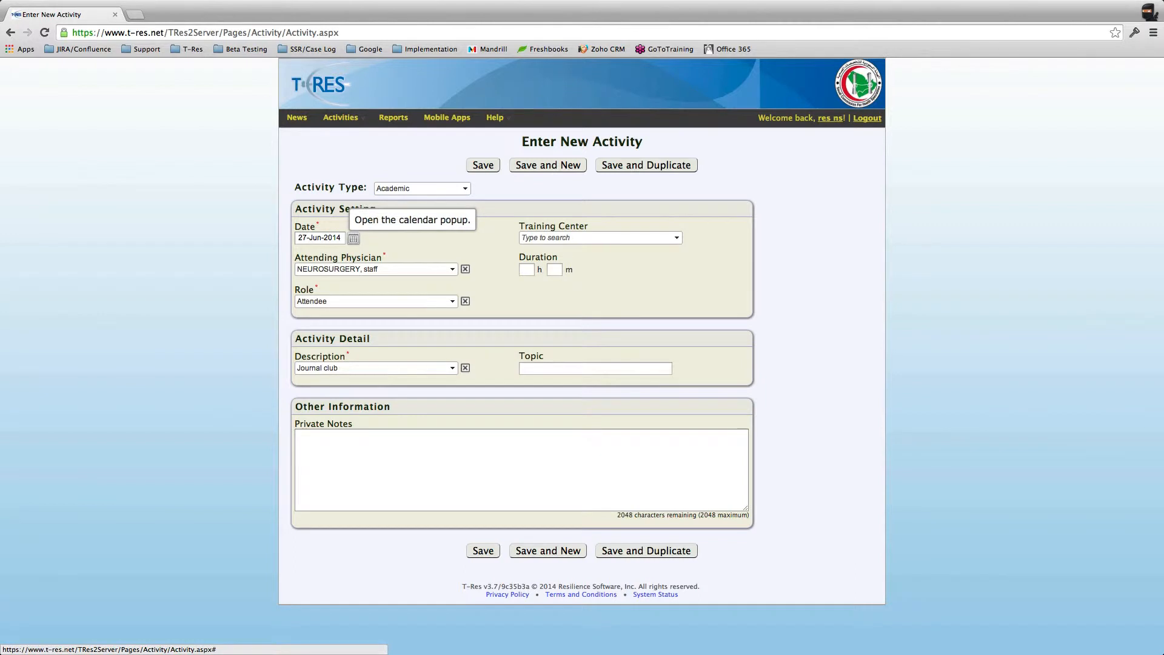
Step: Set the date to 23 June, then back to 27-Jun-2014
click(353, 238)
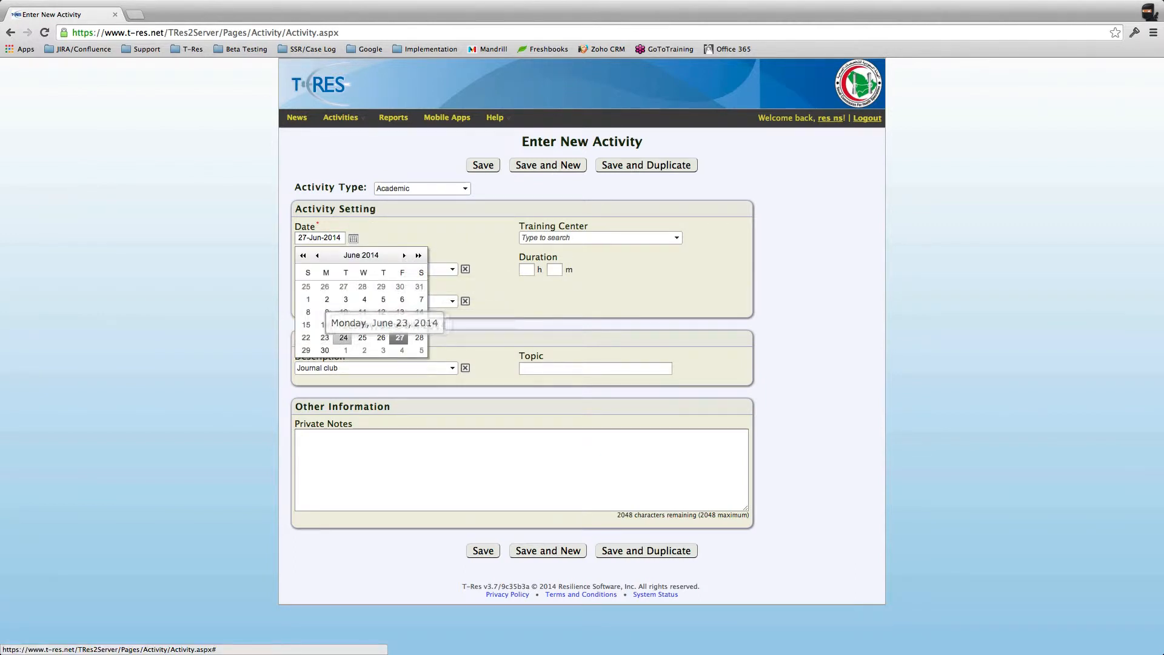
click(325, 337)
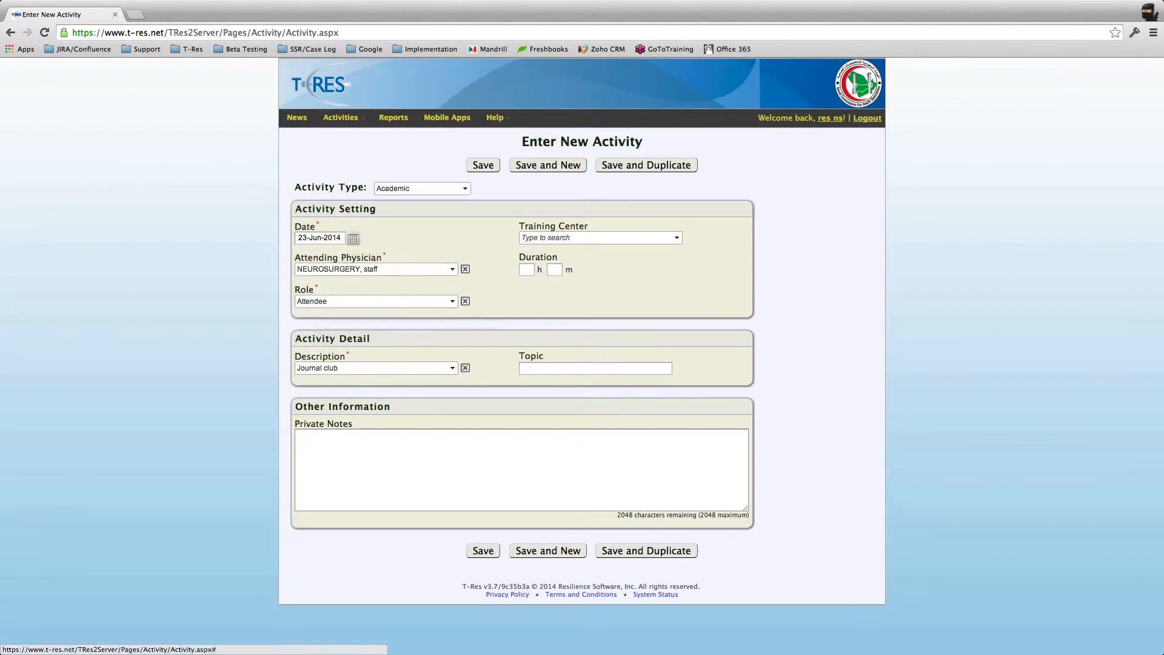
click(354, 238)
click(399, 337)
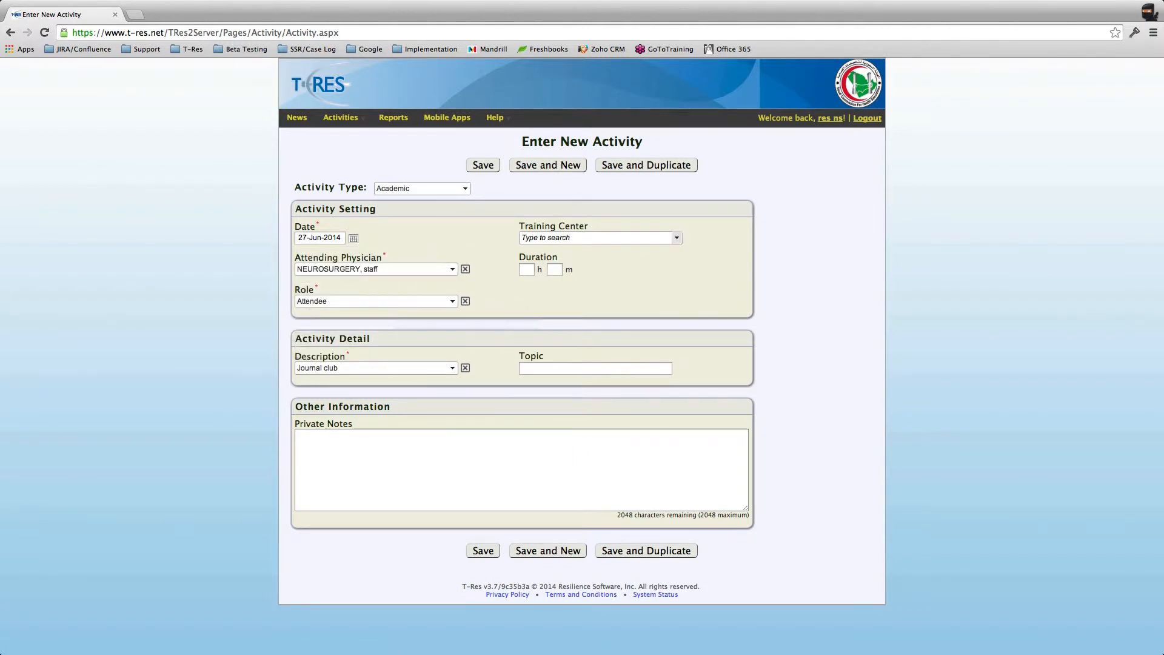
click(677, 237)
Step: Choose King Fahad General Hospital under AlMadinah as training center and set duration to 2 hours 15 minutes
click(528, 253)
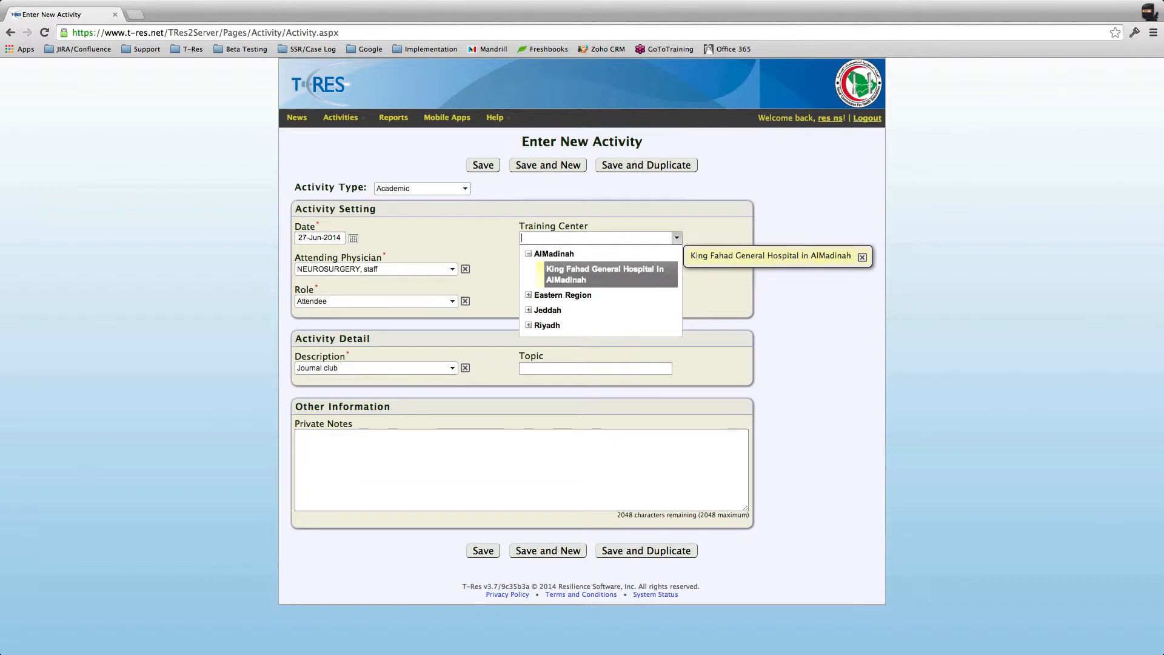
click(605, 274)
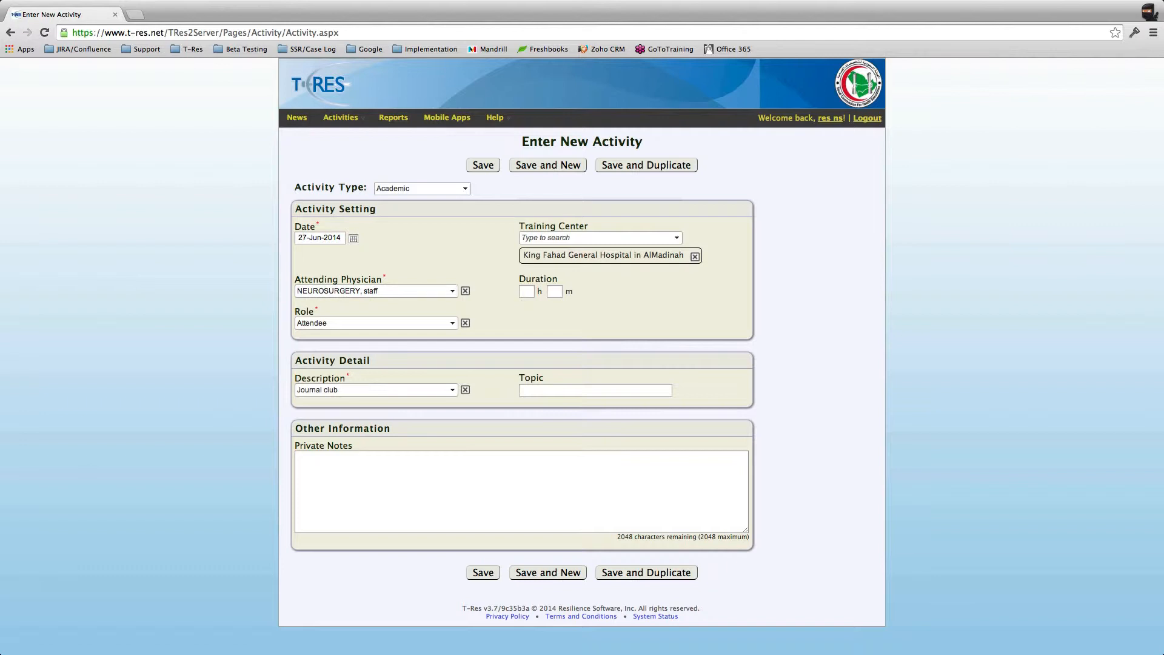
click(527, 292)
click(558, 311)
click(526, 292)
click(583, 310)
click(633, 311)
click(453, 322)
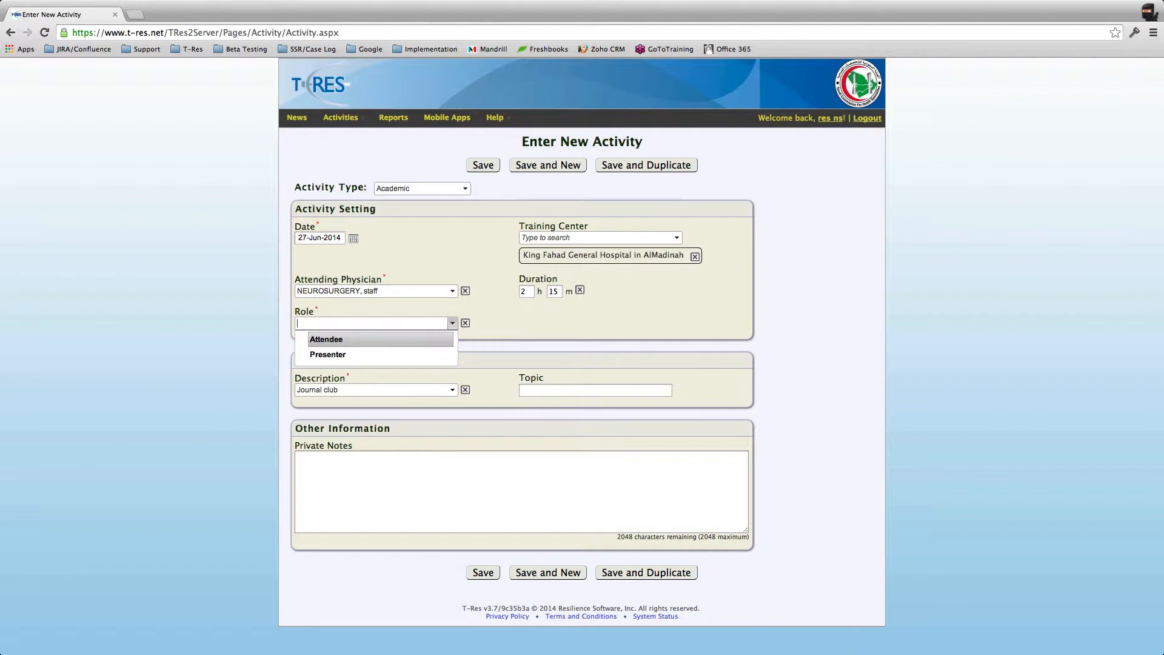
Step: Keep Attendee as the activity's role
key(Down)
key(Up)
key(Return)
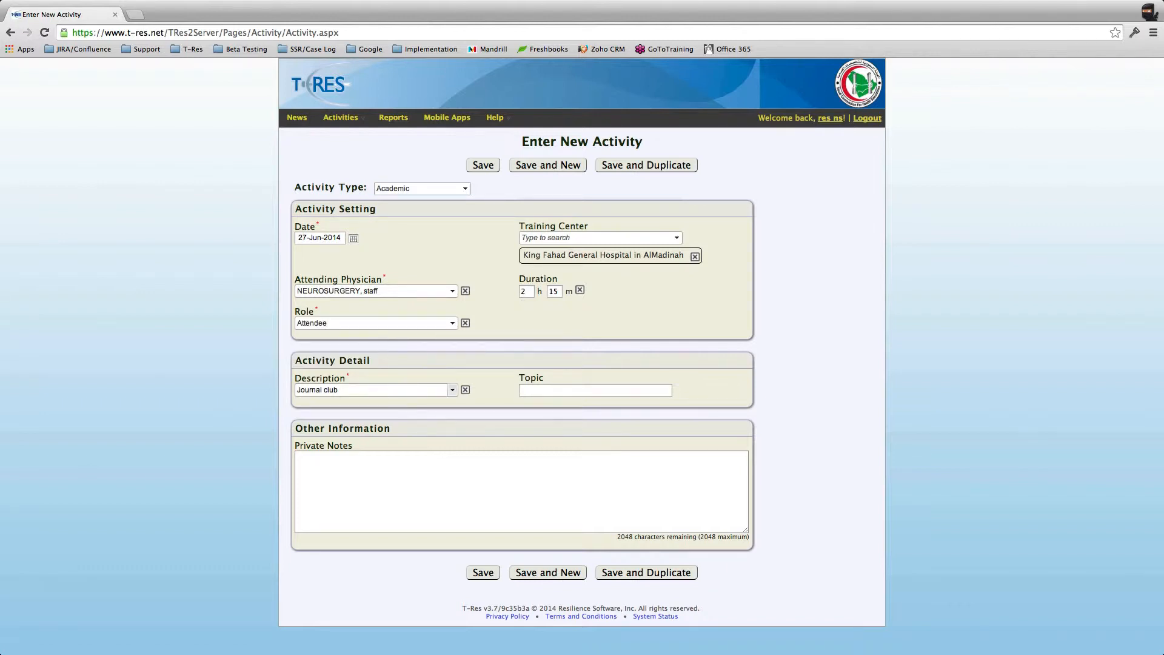
Step: Change the description to Conference
click(452, 389)
key(Down)
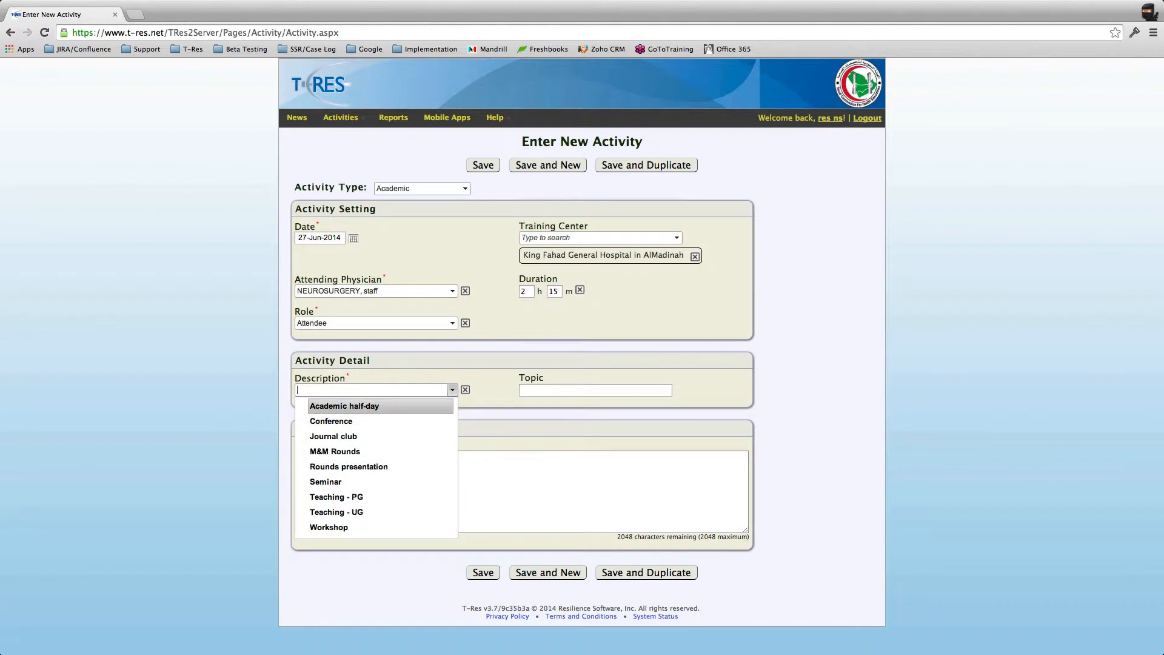
key(Down)
key(Down)
key(Down)
key(Down)
key(Down)
key(Down)
key(Down)
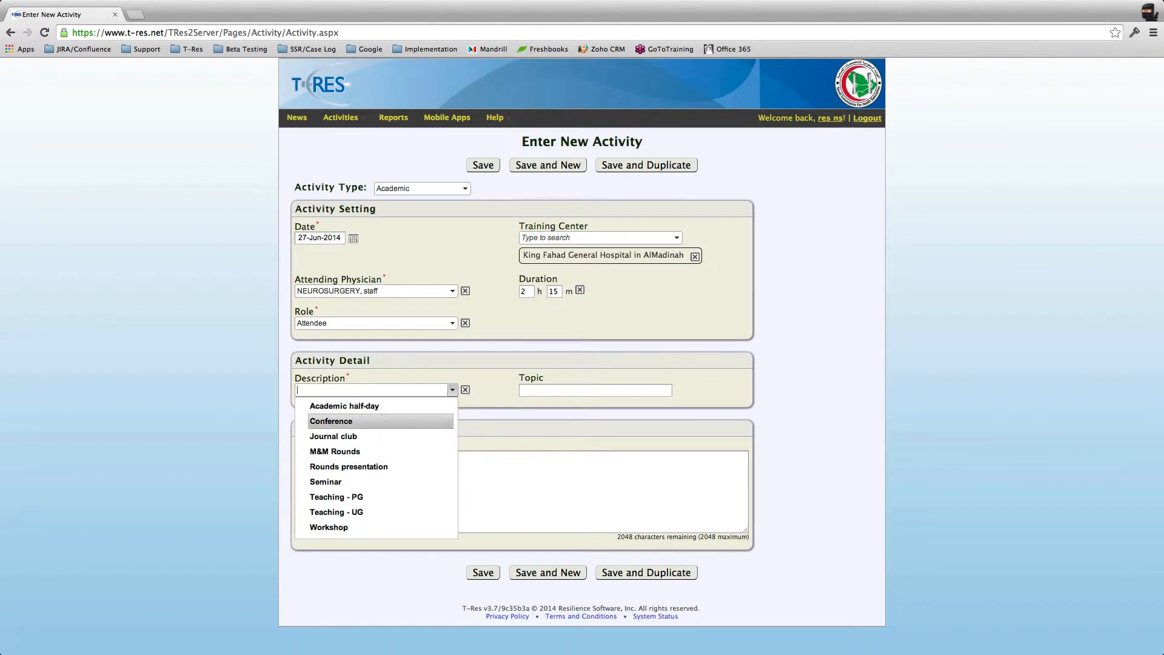
key(Up)
key(Up)
key(Up)
key(Up)
key(Up)
key(Up)
key(Up)
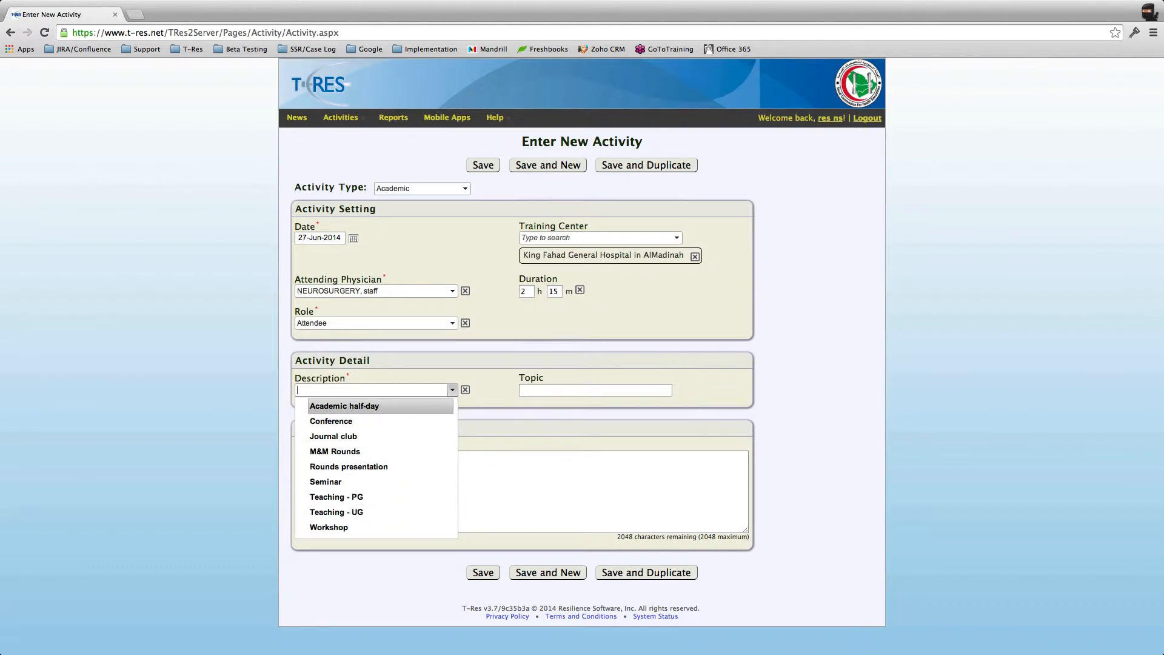
key(Down)
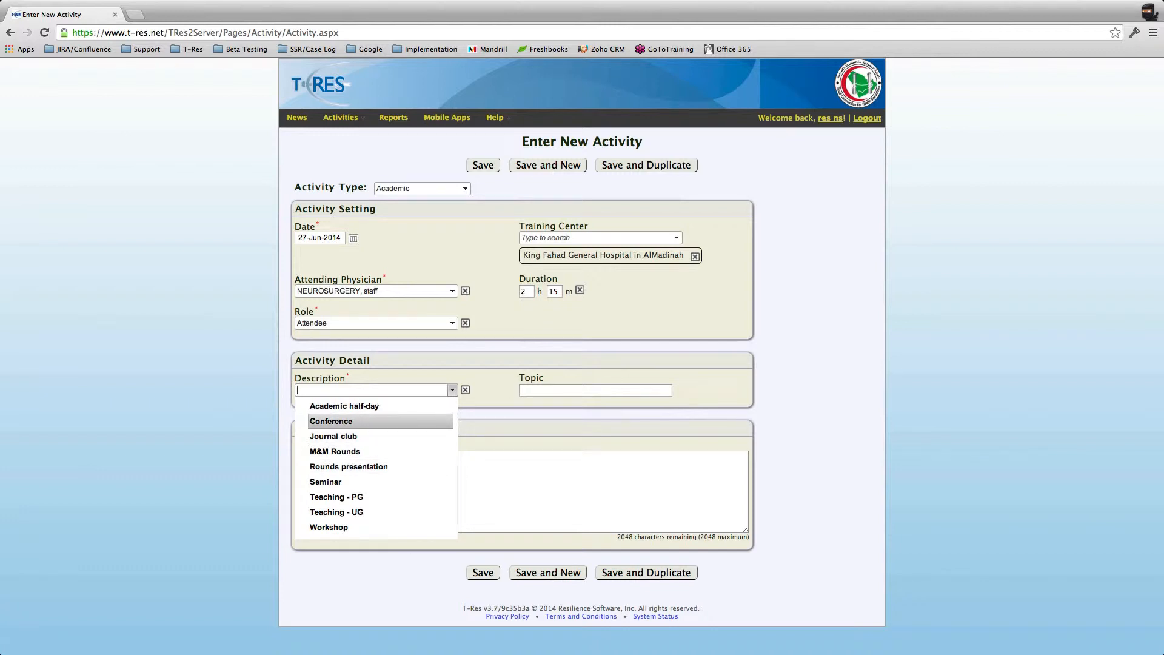
click(333, 436)
key(Return)
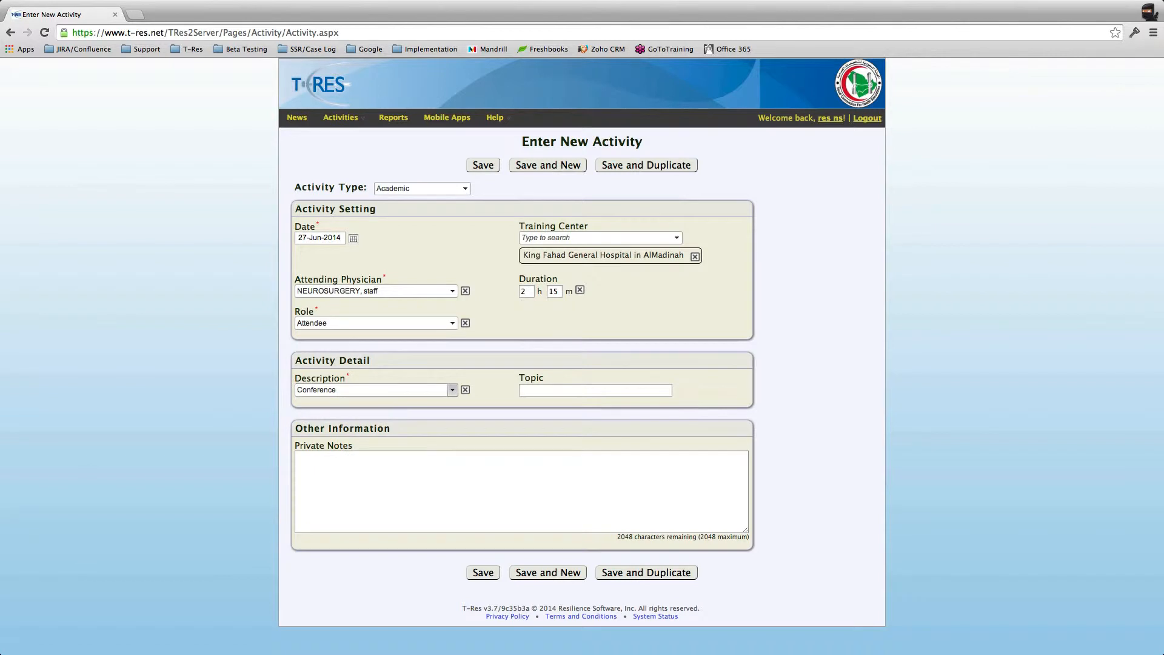
Step: Enter 'Enter your topic here' as the topic
click(595, 390)
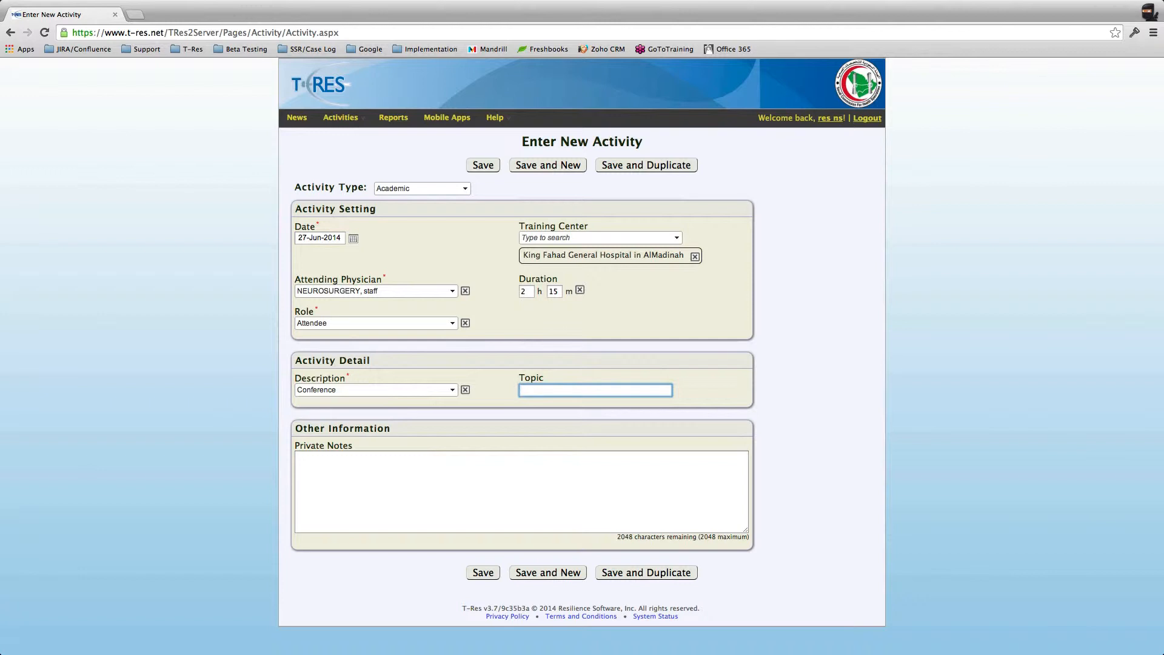
text(Enter)
text(your topic here!)
key(Tab)
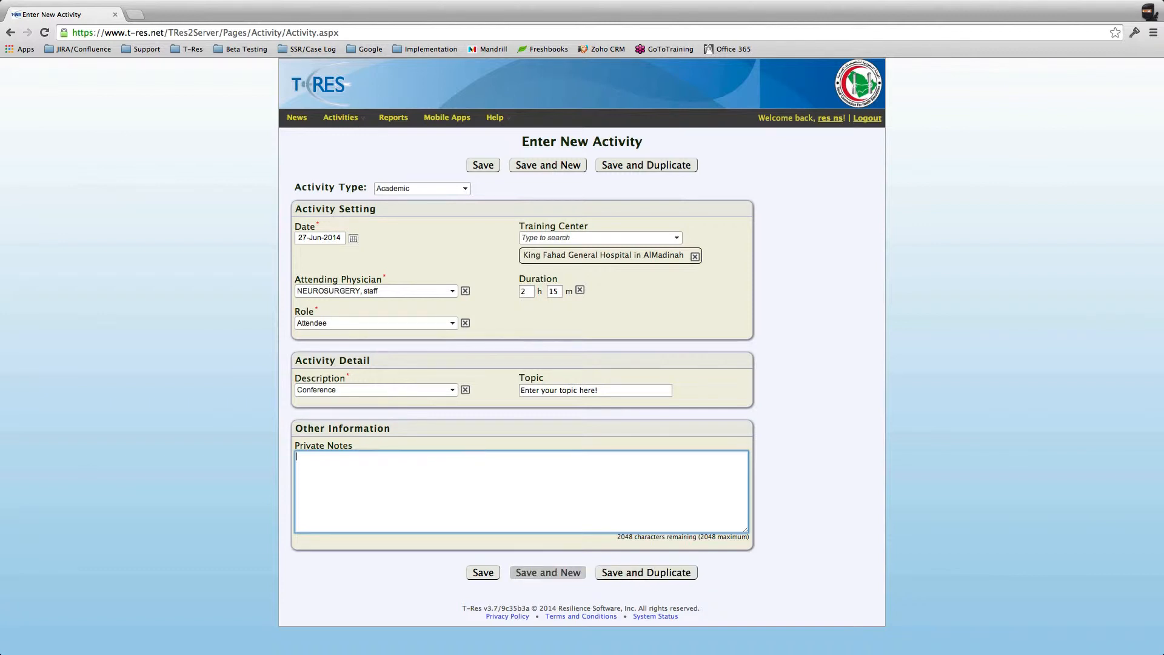
Step: Save the Conference activity with Save and New, then try Procedure as the activity type
click(548, 572)
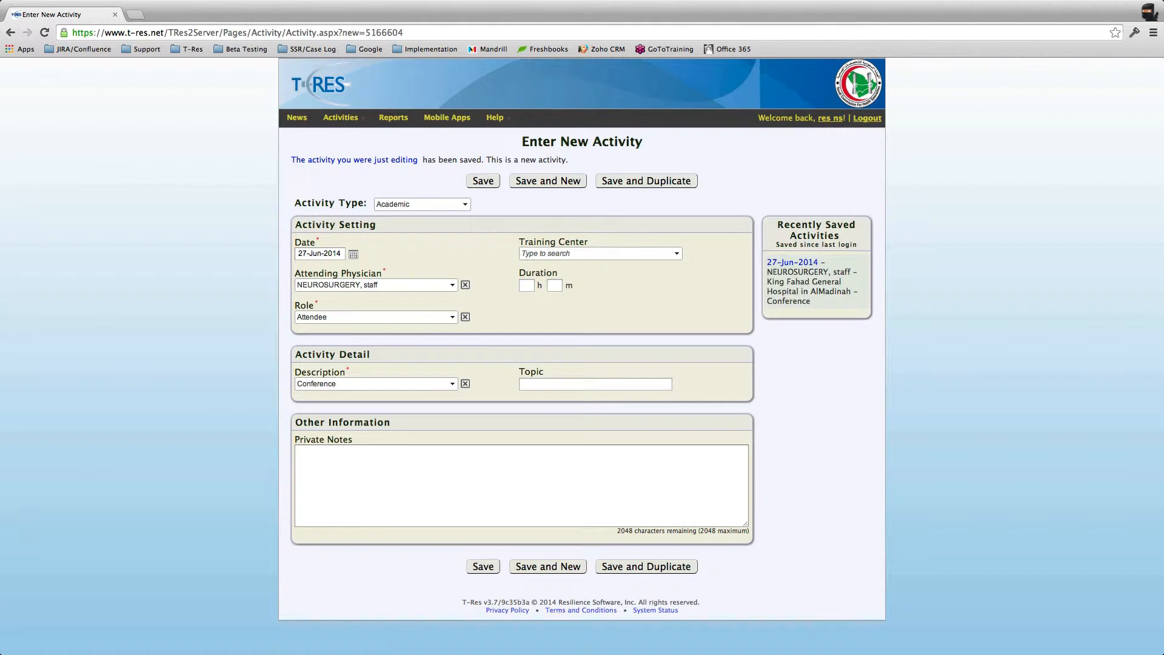
click(464, 204)
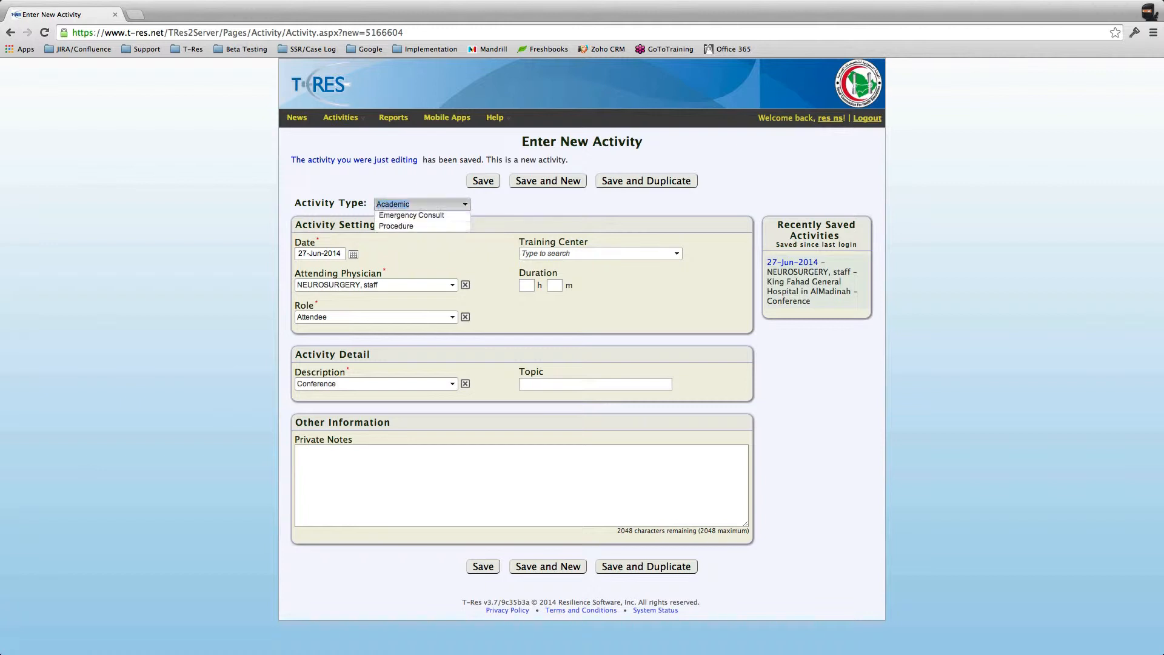
click(412, 216)
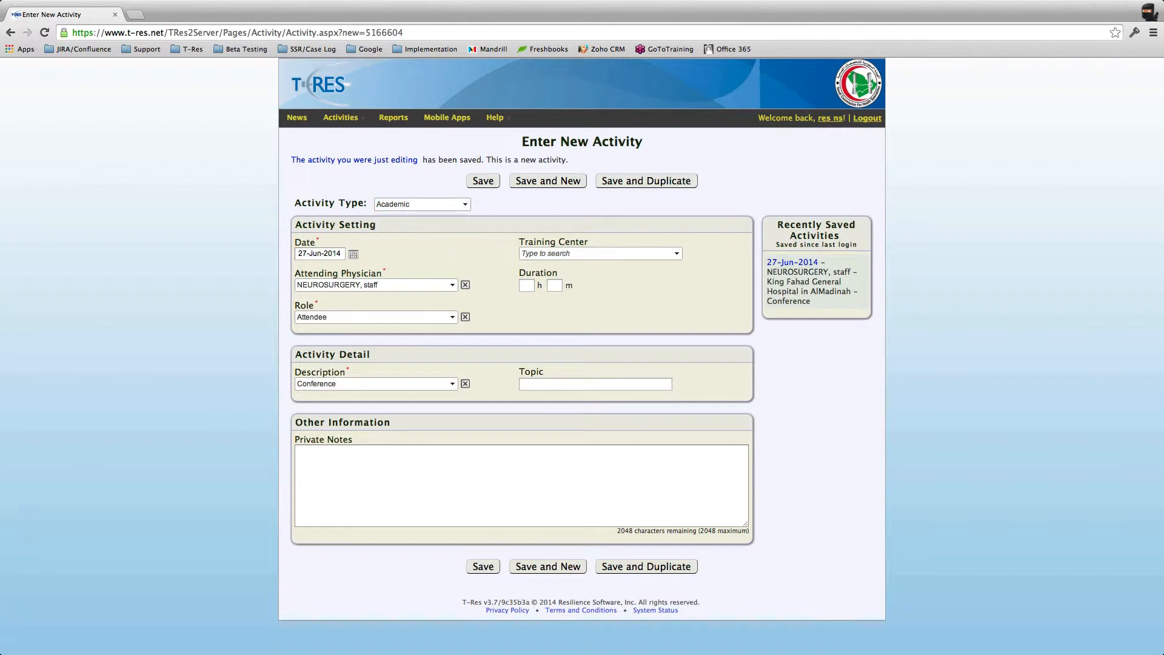
click(464, 205)
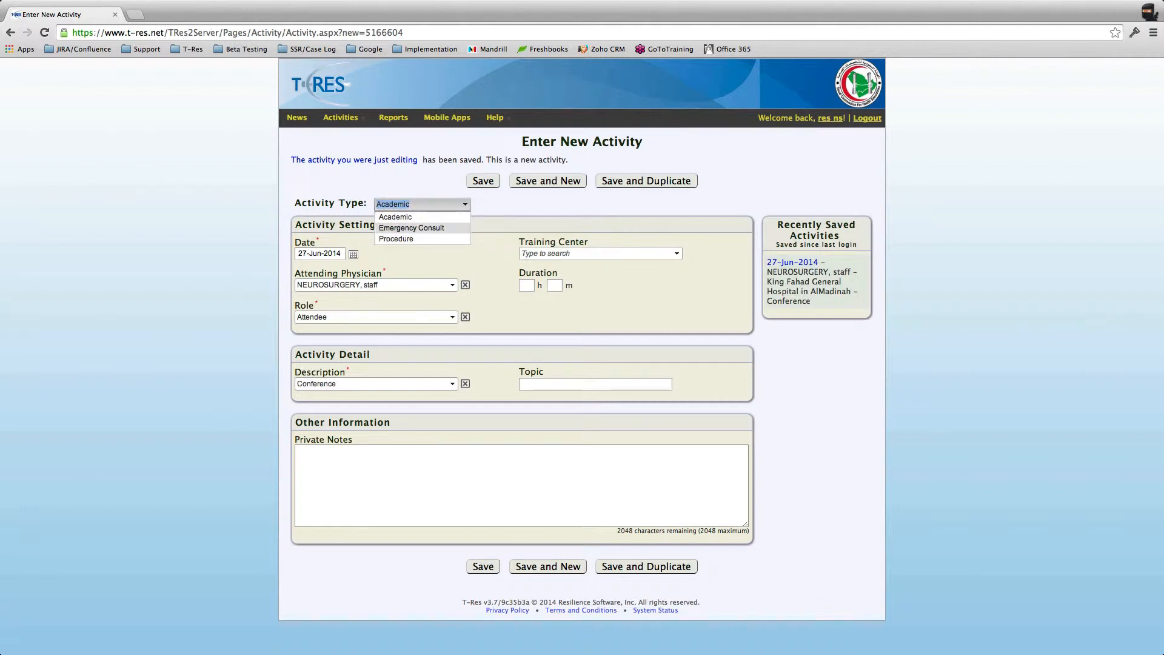
click(413, 239)
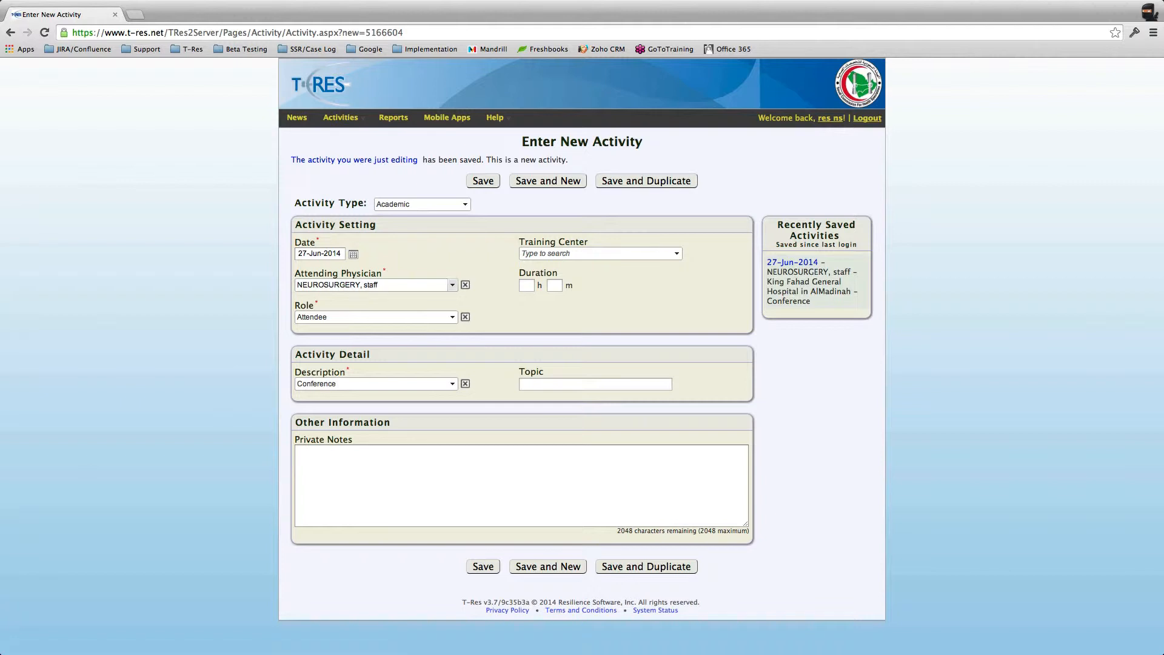
Step: Keep NEUROSURGERY staff as physician and make Dammam Medical Complex the only training center
click(452, 285)
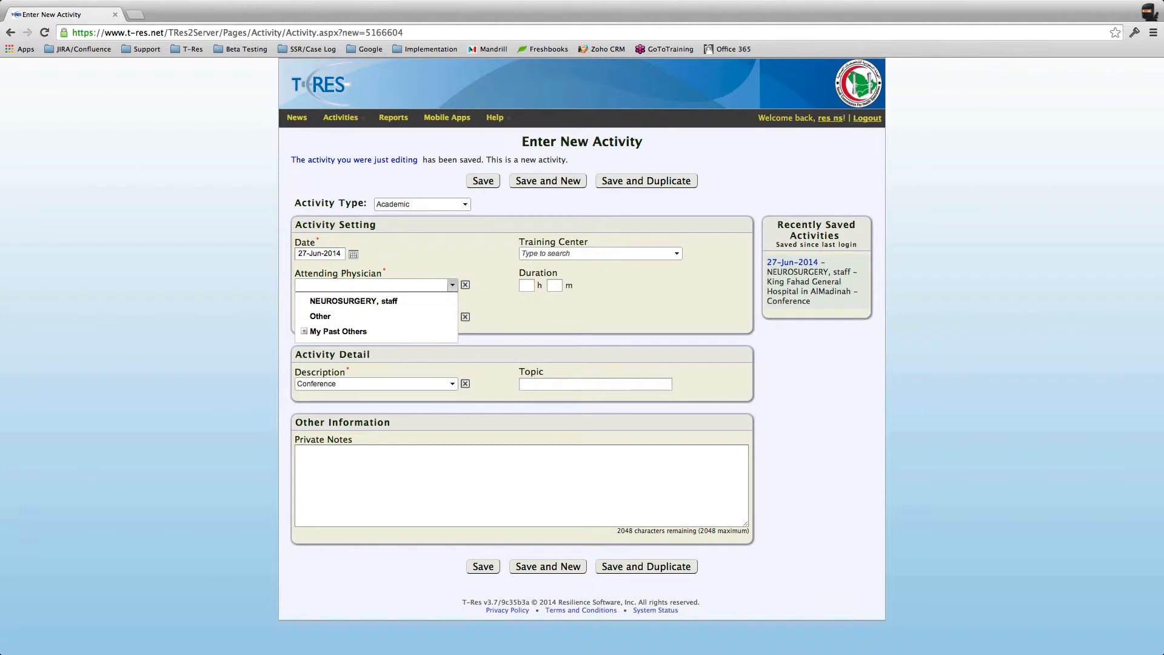
click(354, 301)
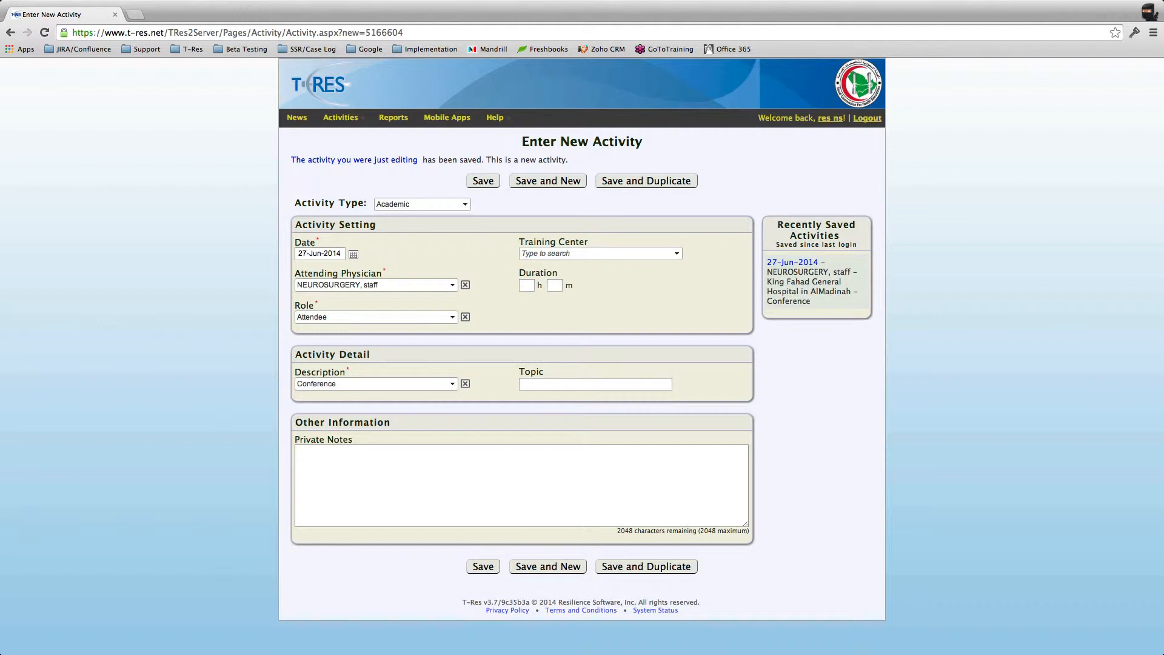
click(676, 254)
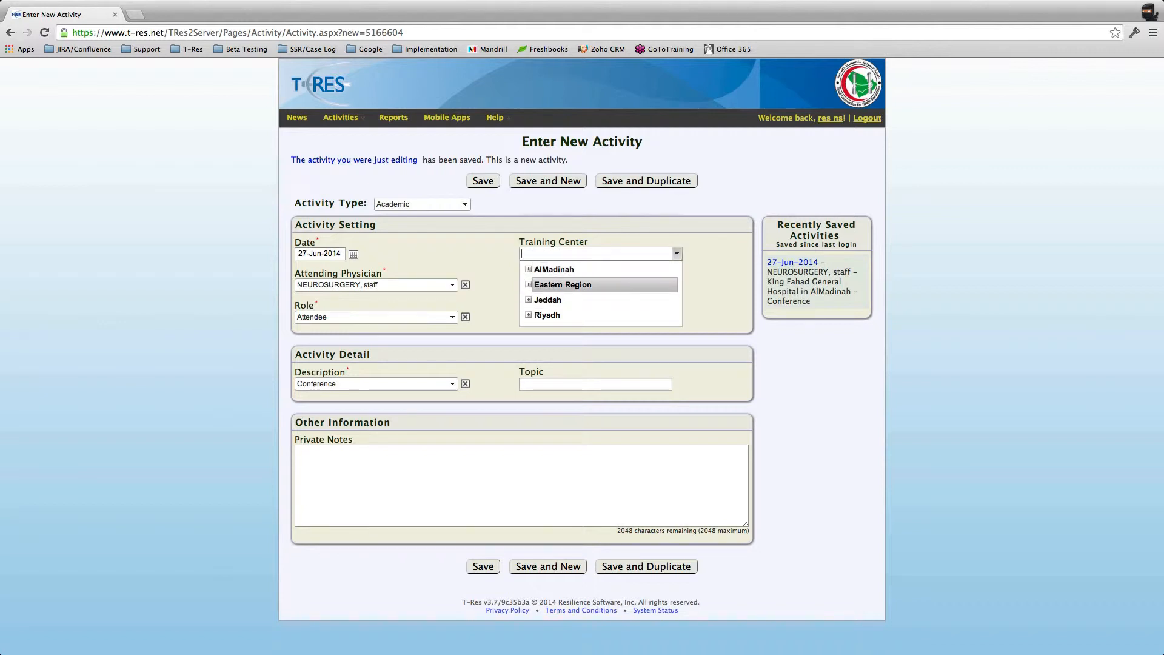
click(563, 285)
click(597, 300)
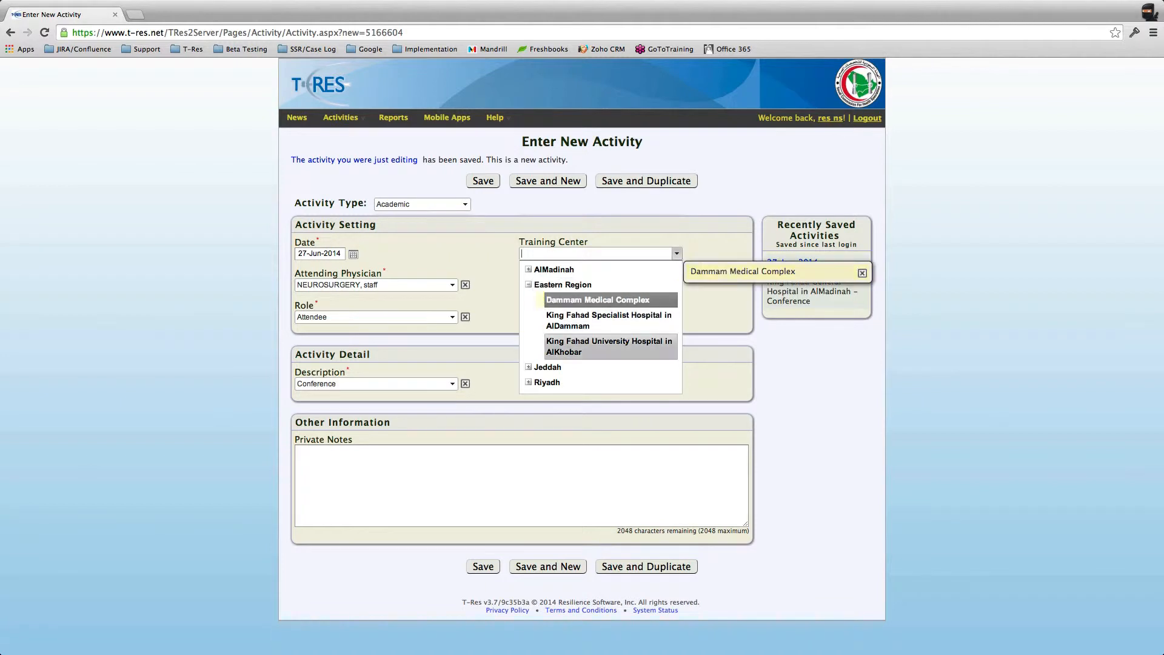
click(608, 320)
click(718, 324)
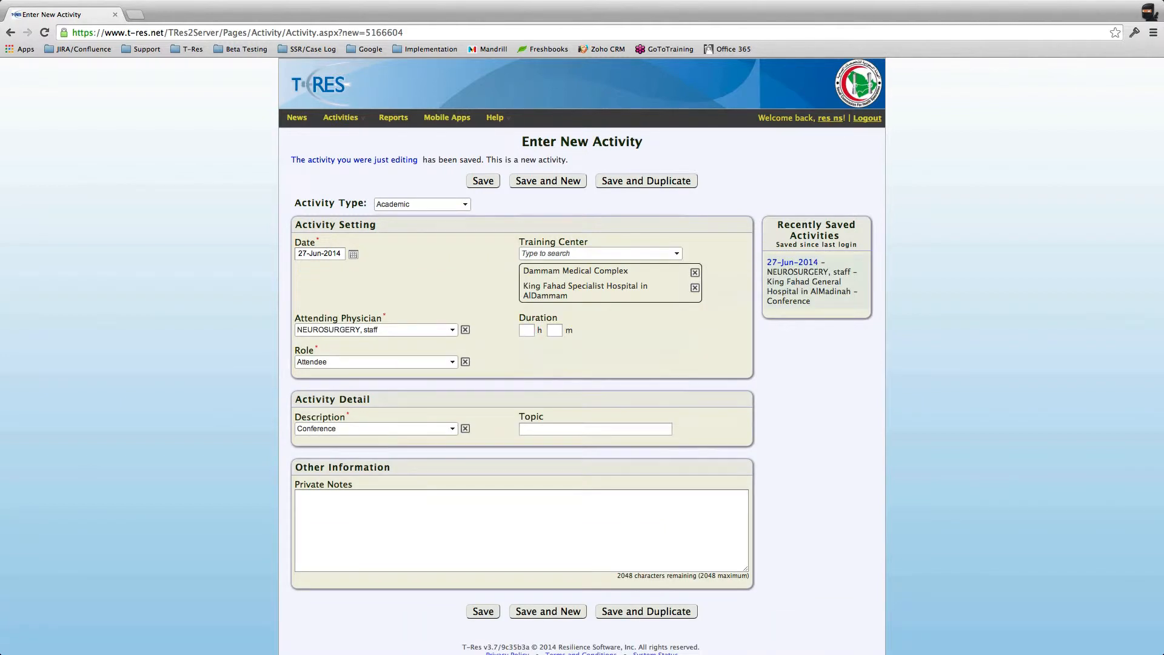
click(695, 288)
Step: Set the role to Presenter and save the activity with Save and Duplicate
click(452, 339)
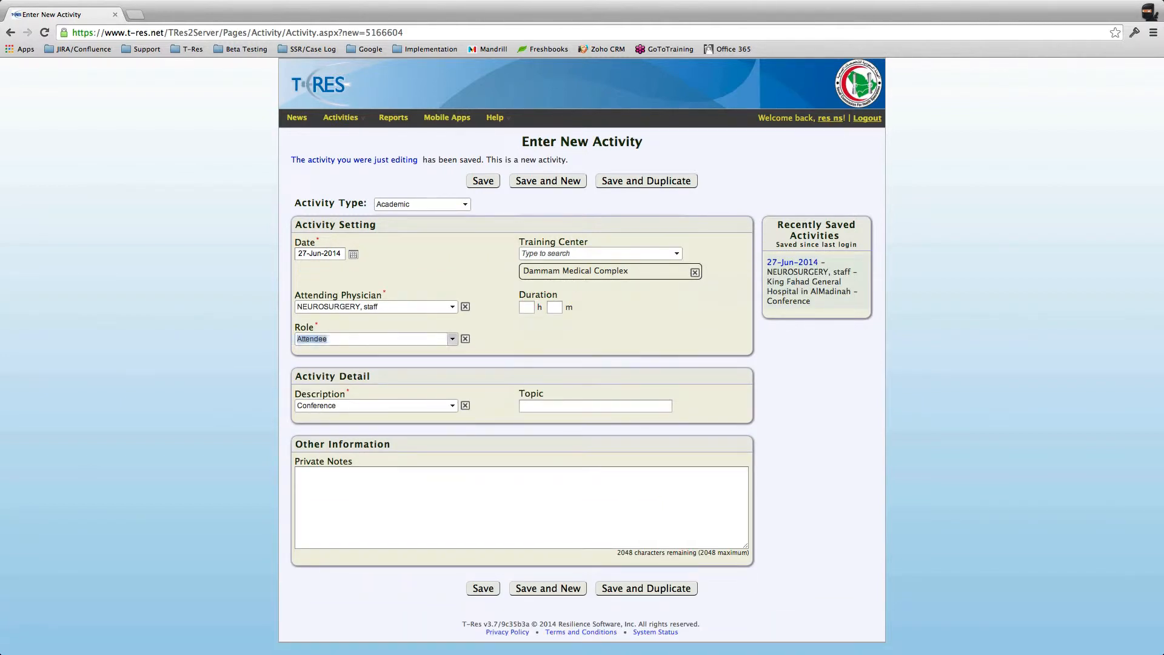
click(381, 371)
double_click(452, 406)
click(452, 405)
click(595, 406)
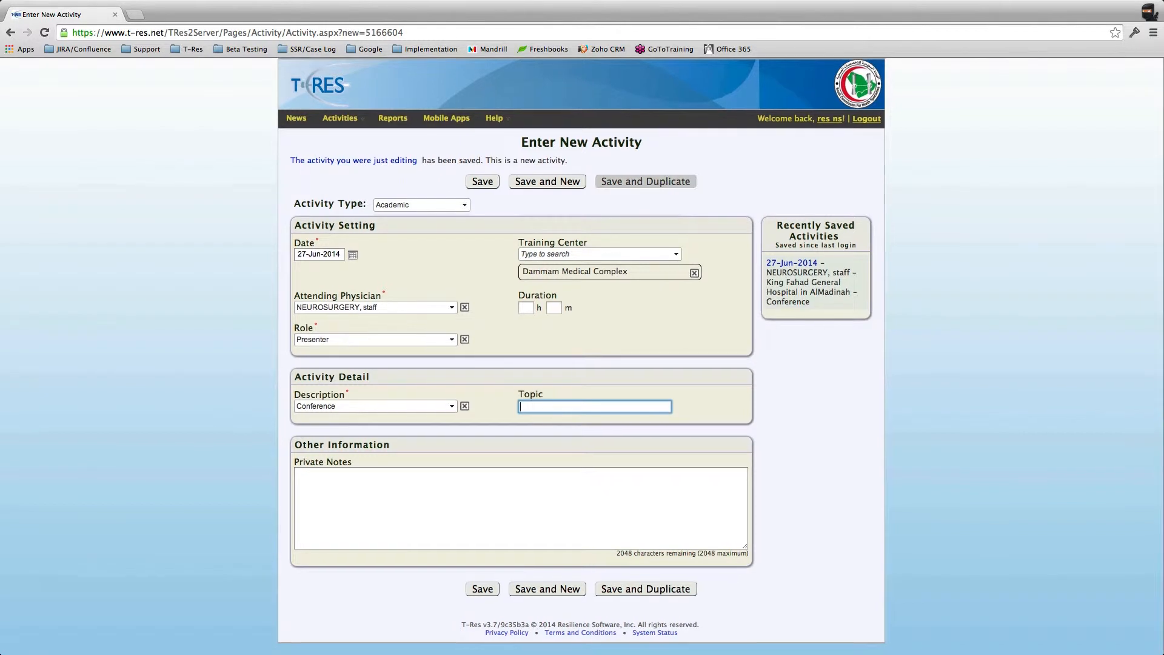
click(647, 181)
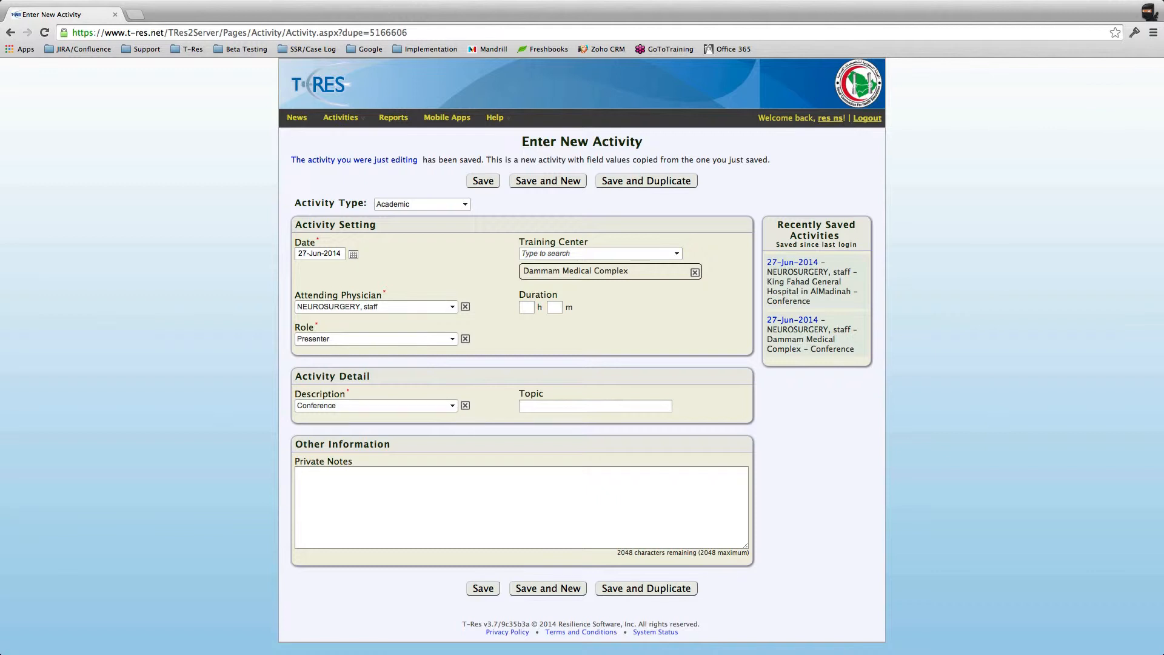
Step: Change the copied activity's description to Seminar and save it with Save and New
click(596, 406)
click(570, 497)
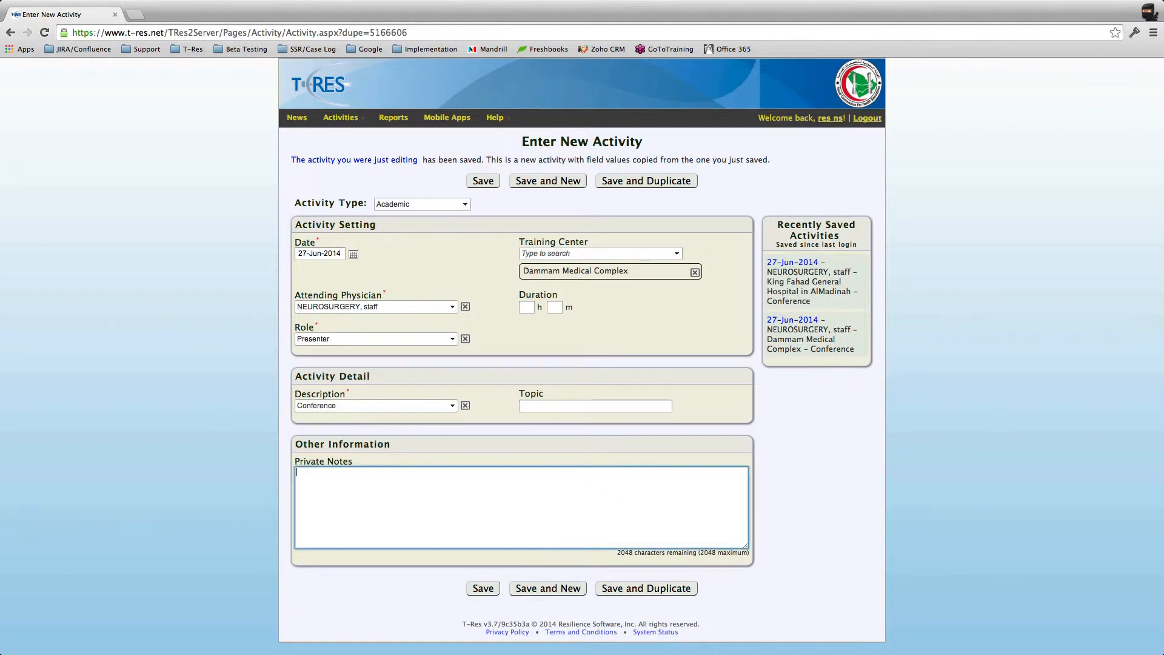
click(452, 406)
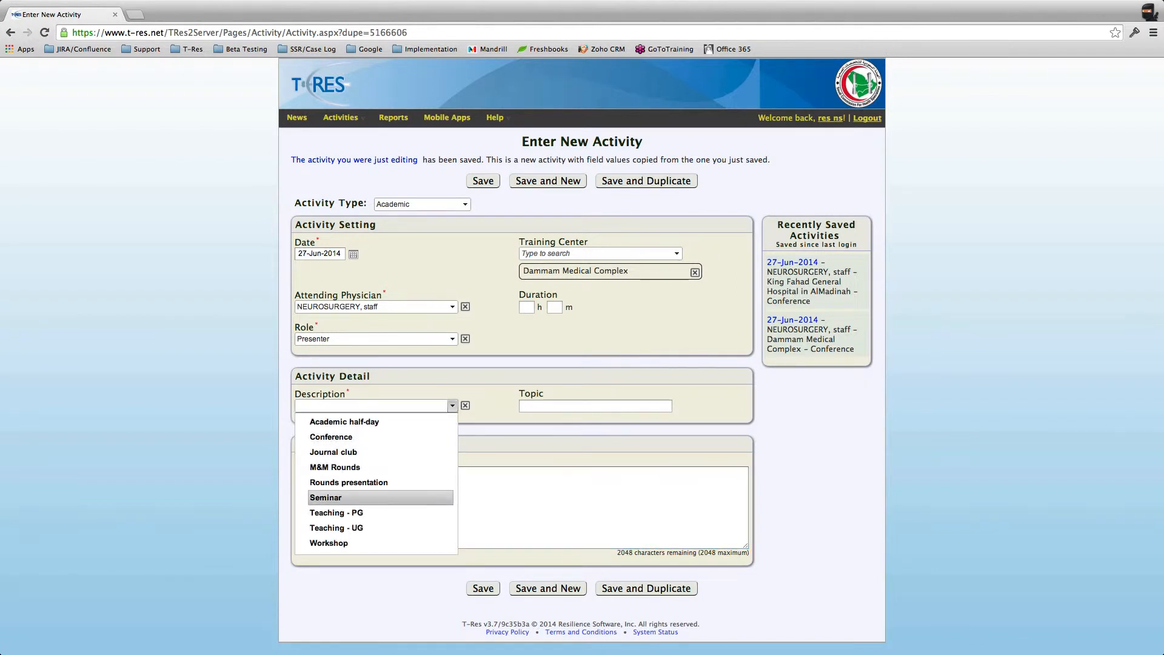
click(364, 498)
click(364, 497)
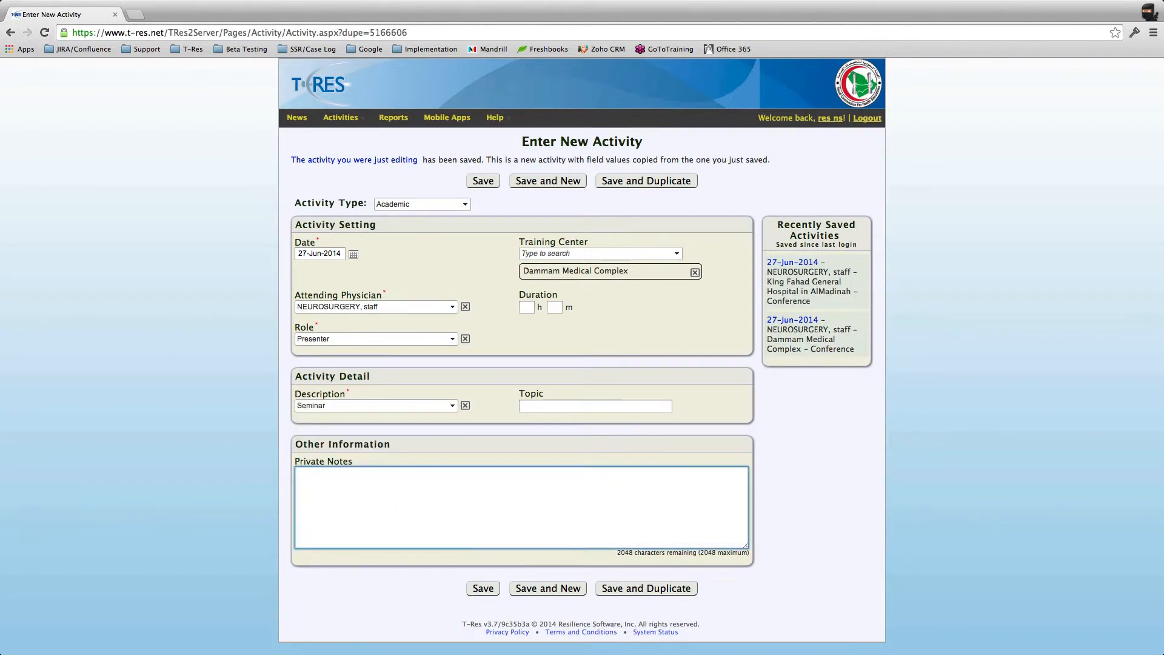
click(727, 182)
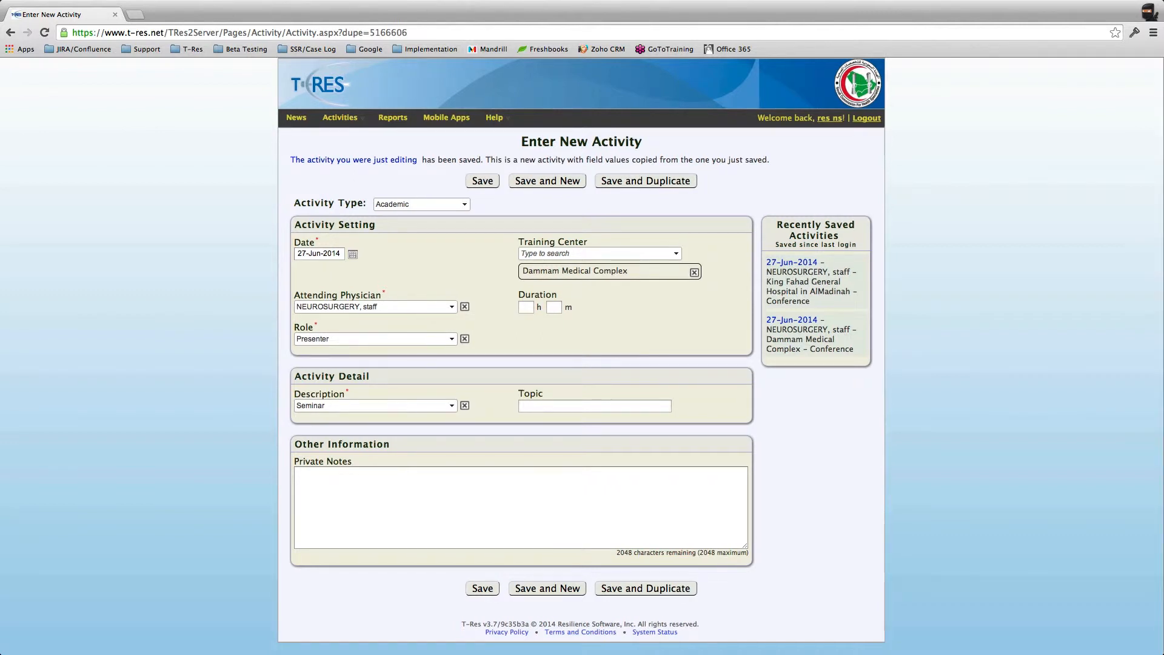
click(547, 181)
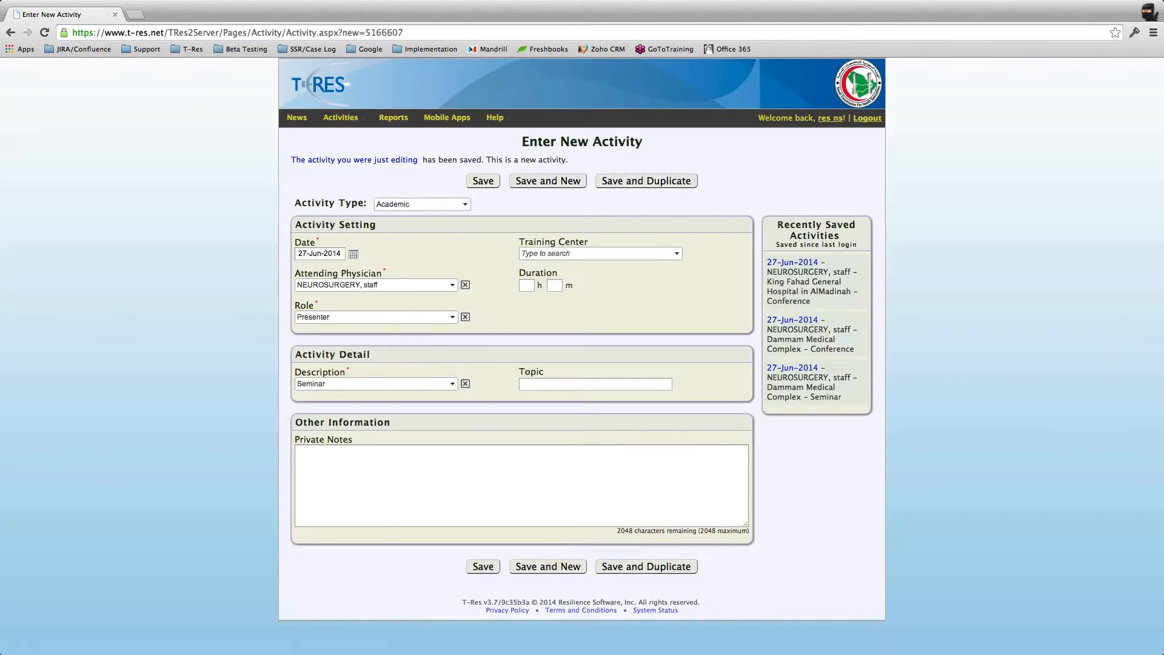
Step: Select Emergency Consult as the new activity's type
click(421, 205)
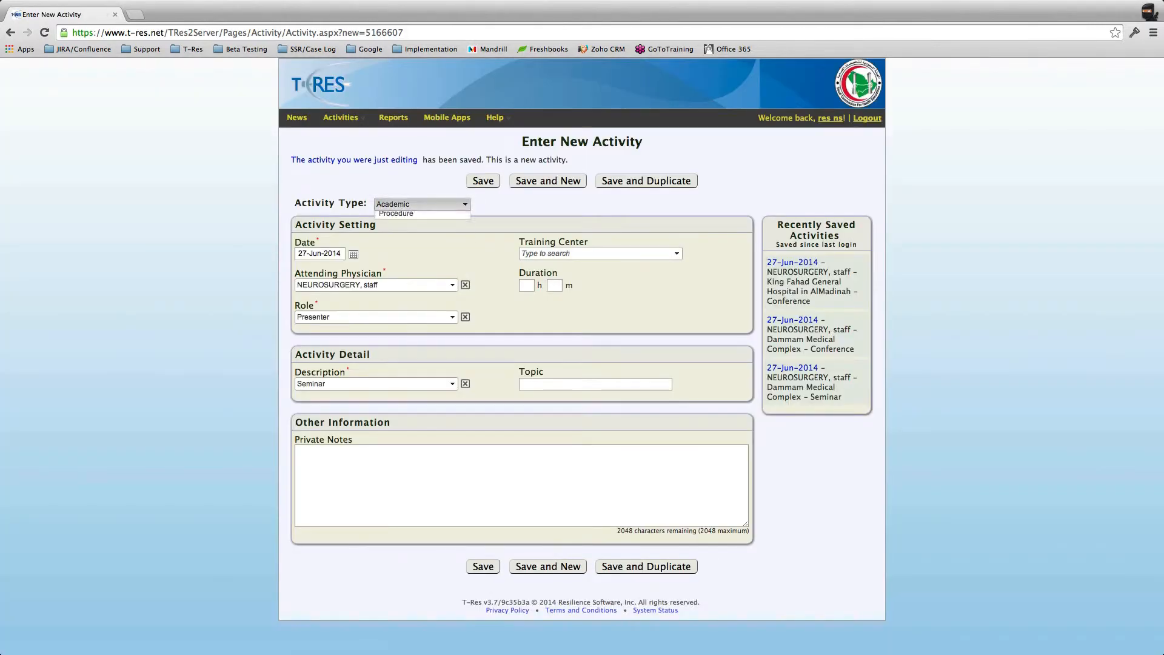
click(412, 228)
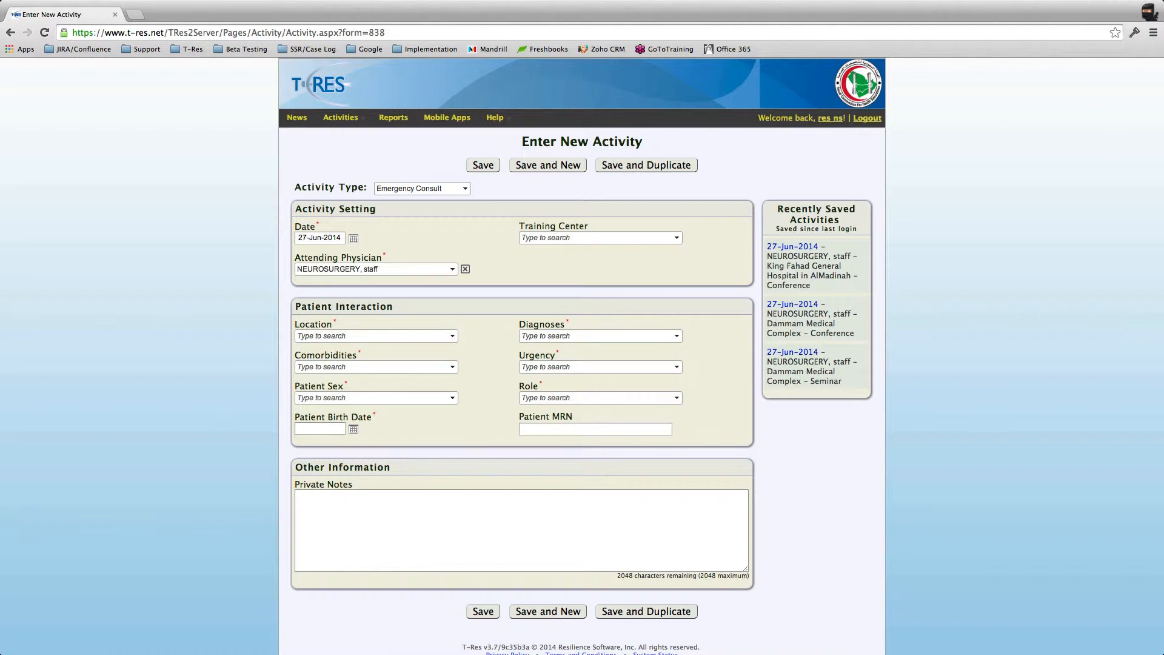
Step: Pick King Fahad General Hospital under AlMadinah as training center and Inpatient ward as location
click(676, 237)
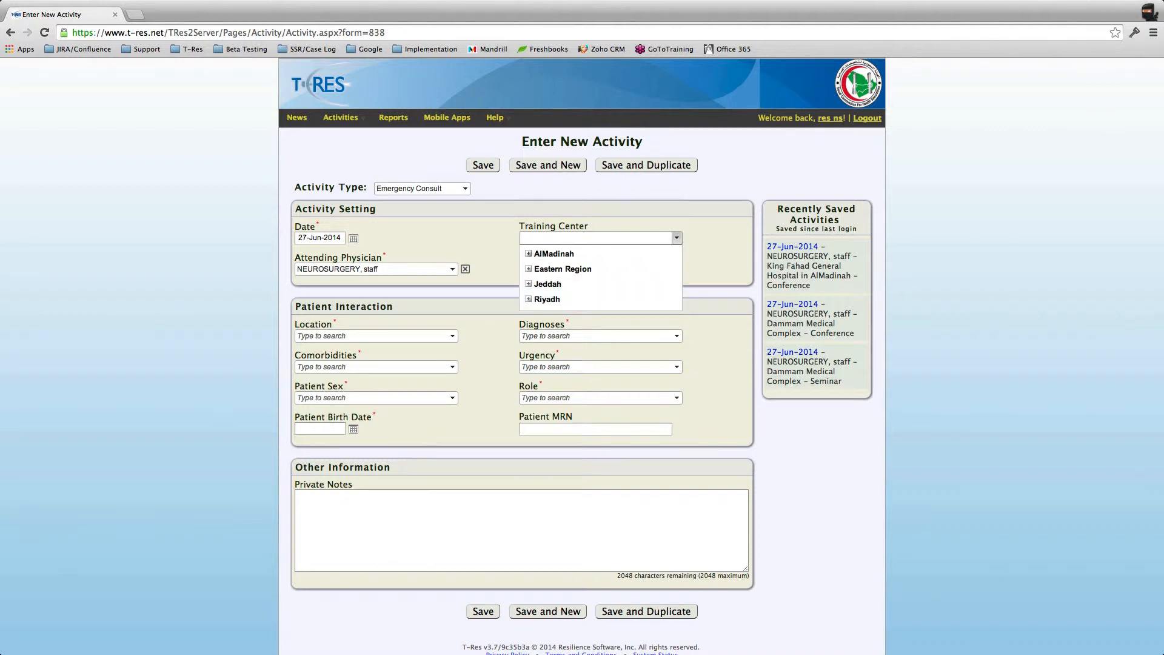
click(528, 254)
click(582, 274)
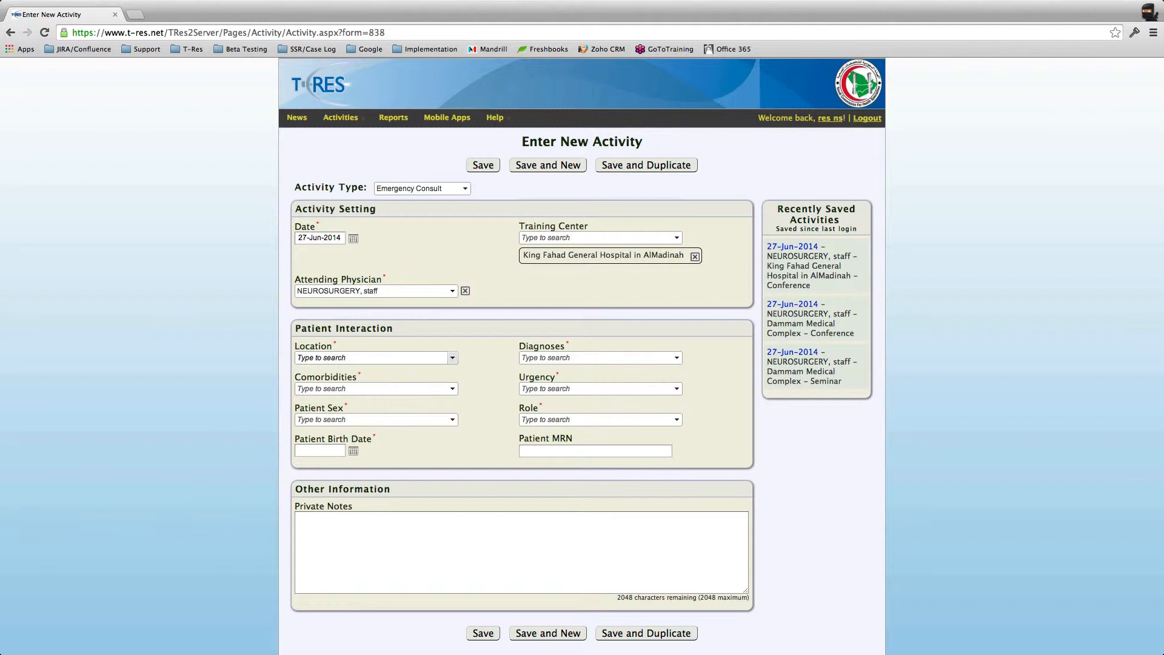
click(453, 358)
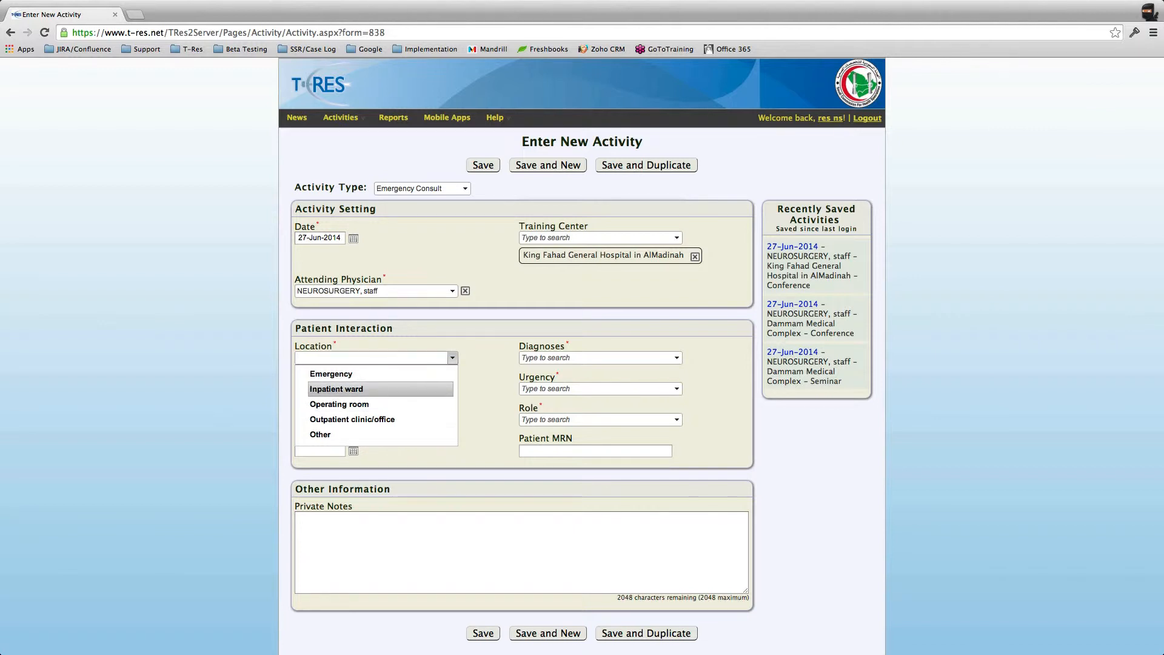
click(336, 388)
click(676, 358)
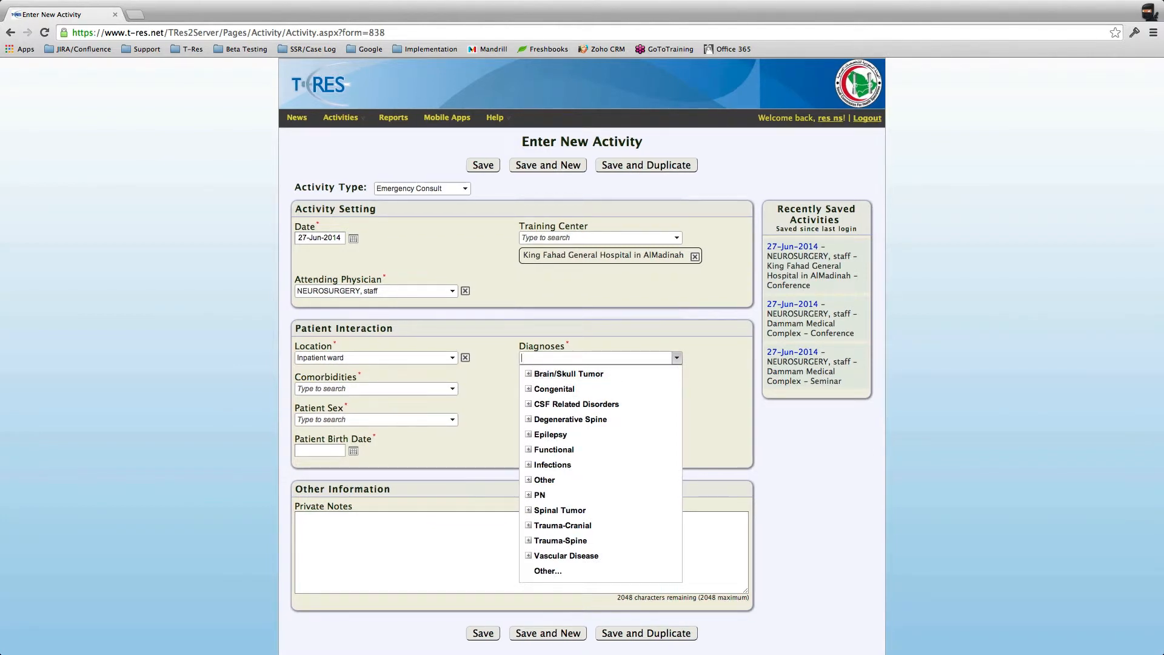
scroll(582, 356, down, 1)
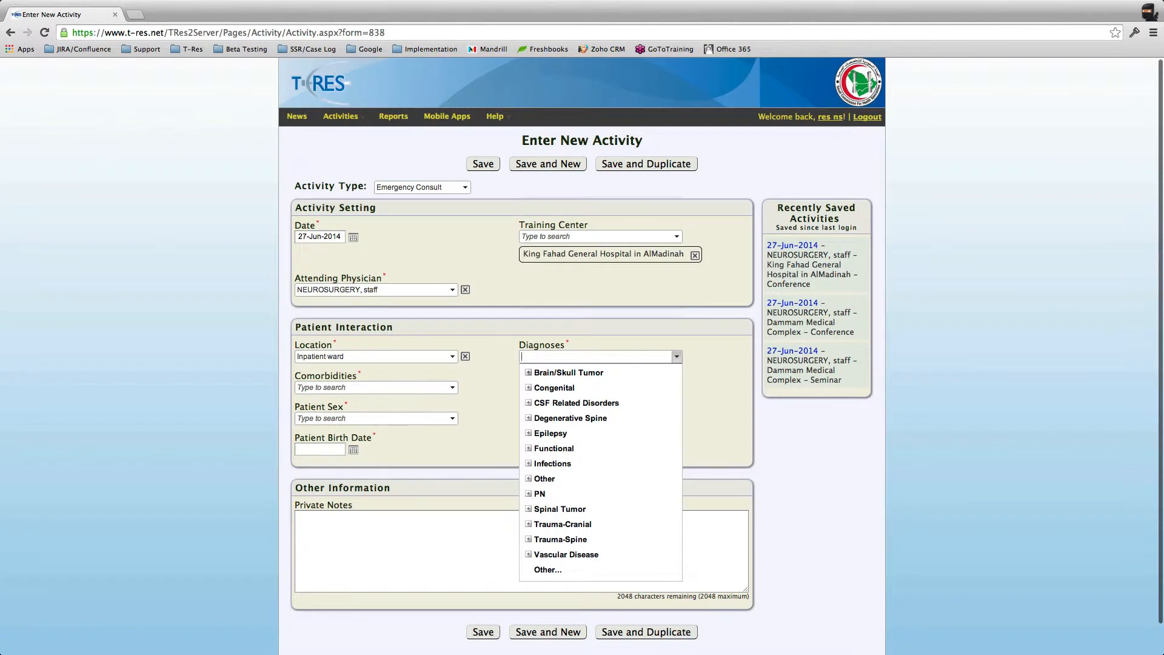
click(568, 372)
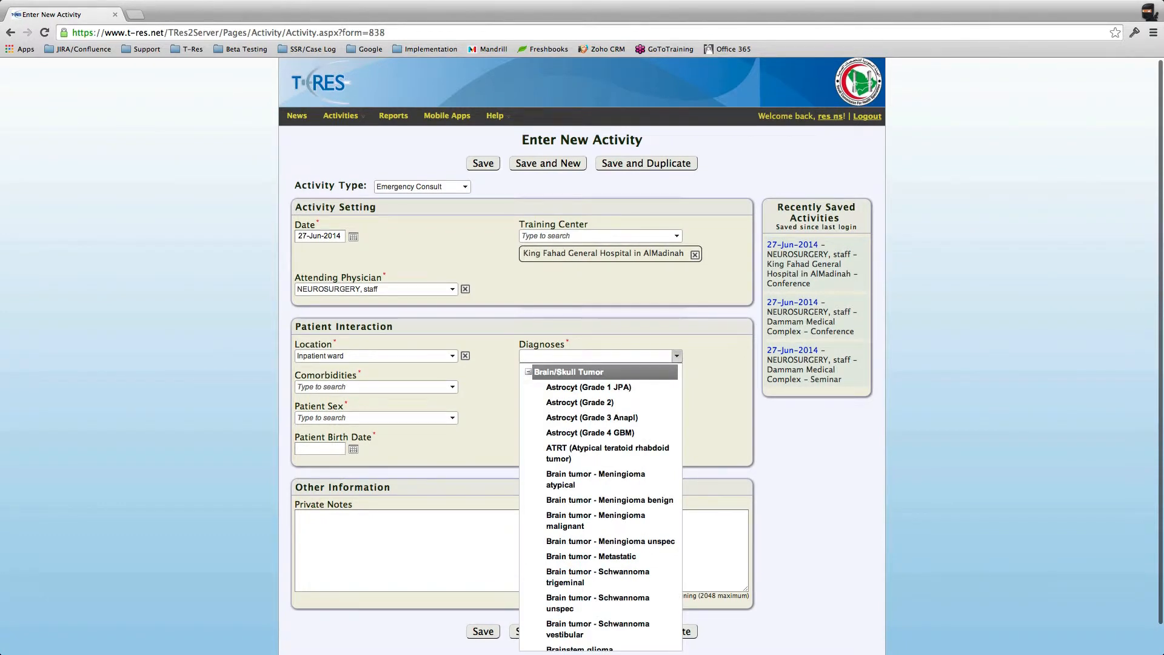
click(568, 372)
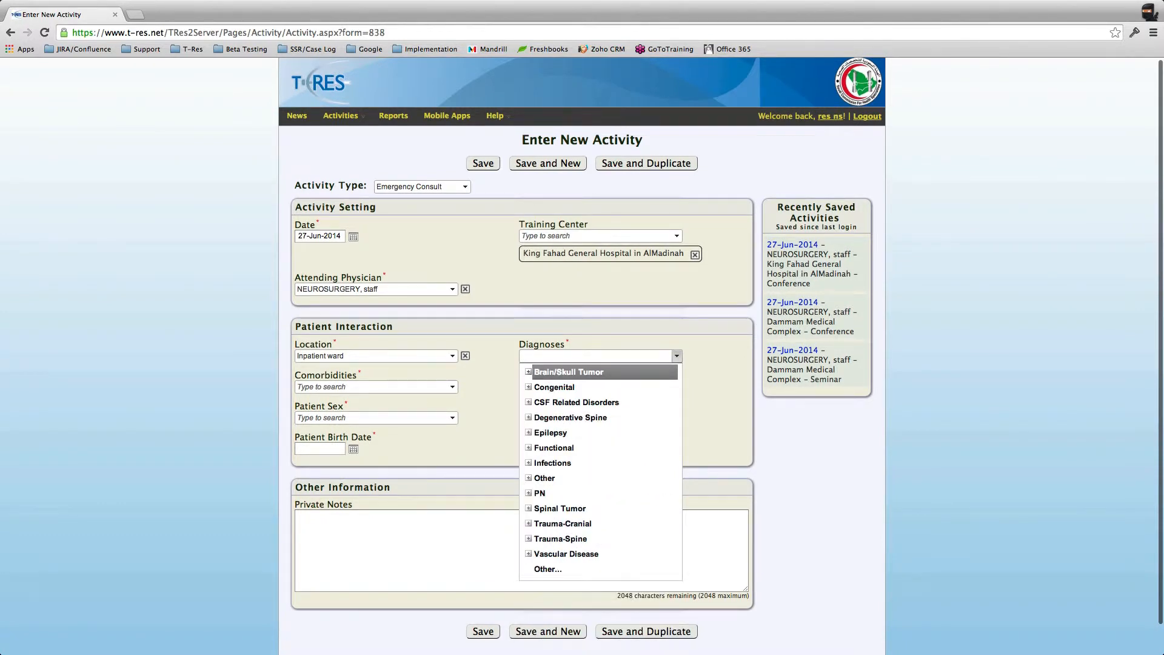
scroll(582, 388, down, 1)
click(554, 382)
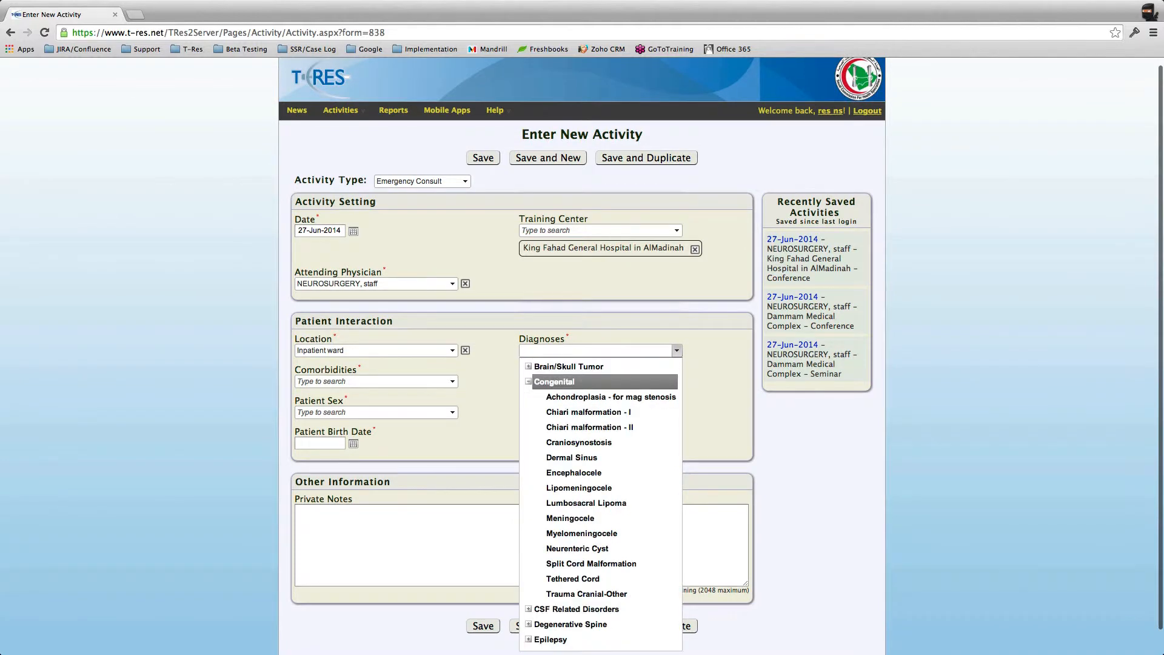
scroll(582, 515, down, 2)
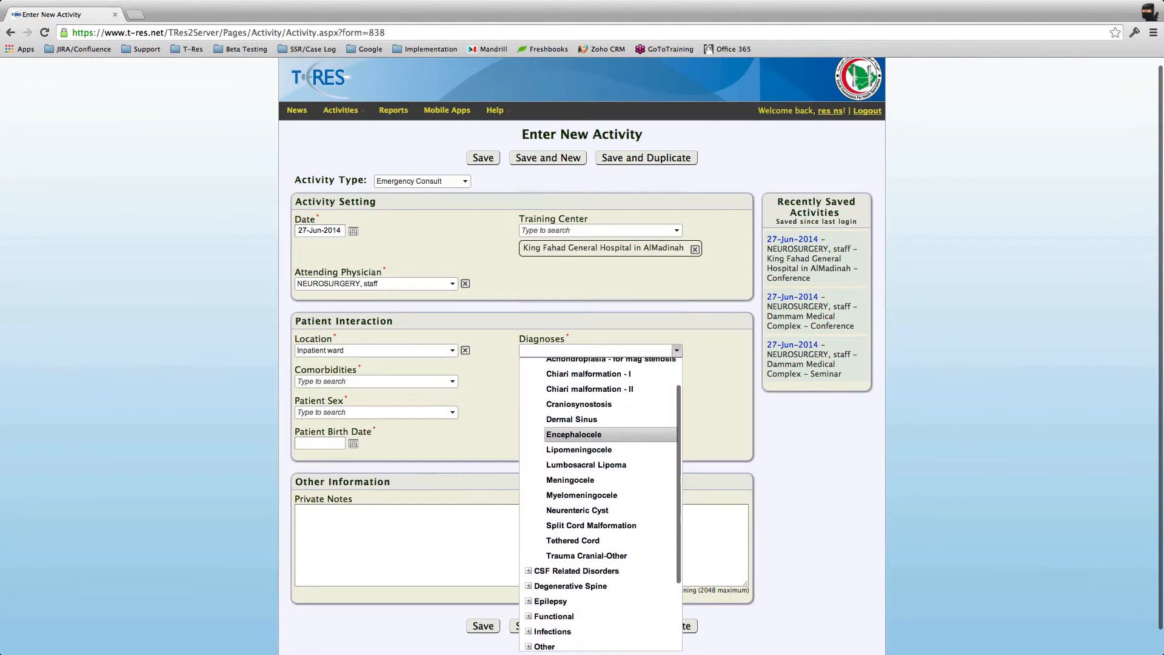
scroll(582, 425, up, 3)
click(554, 389)
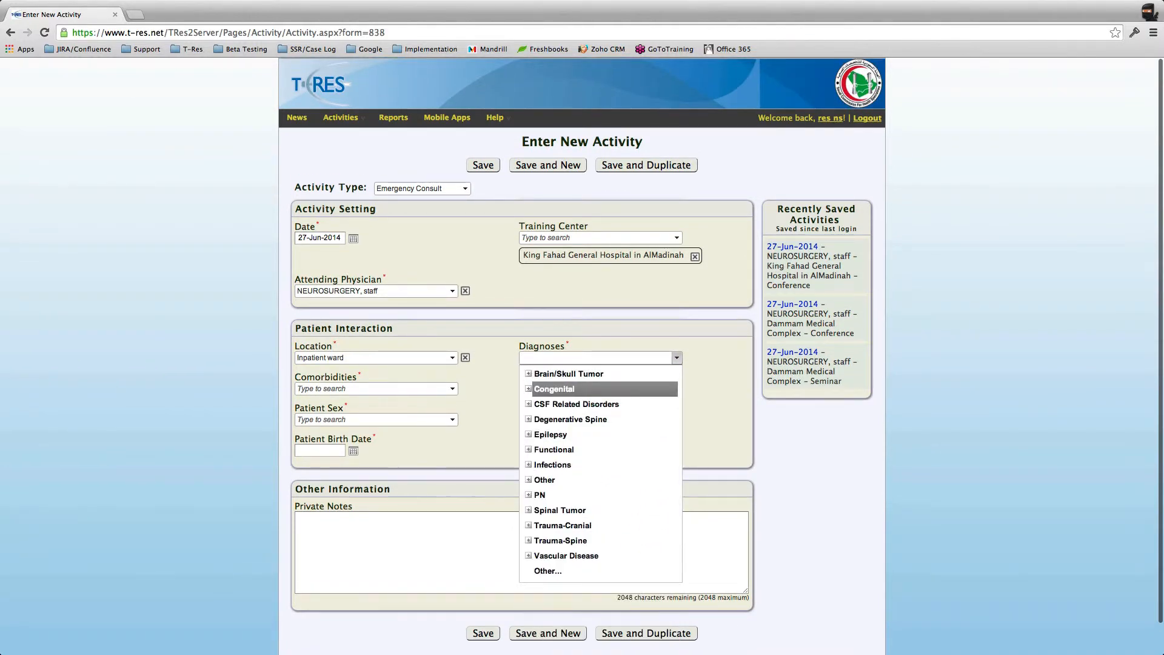
key(Escape)
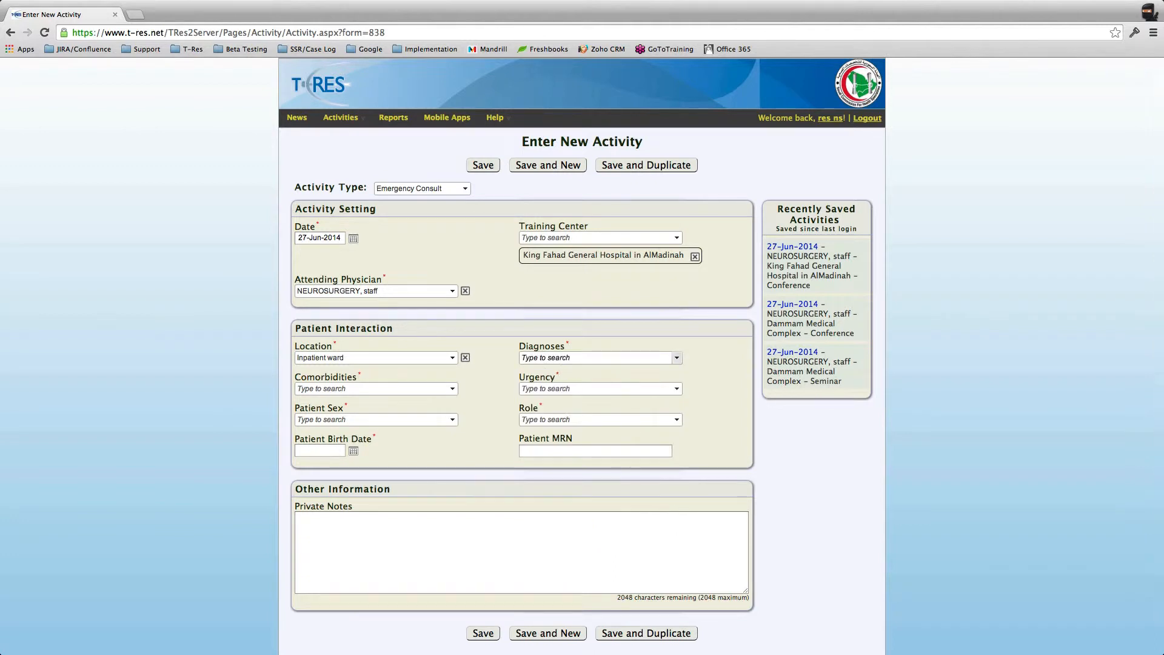
click(677, 357)
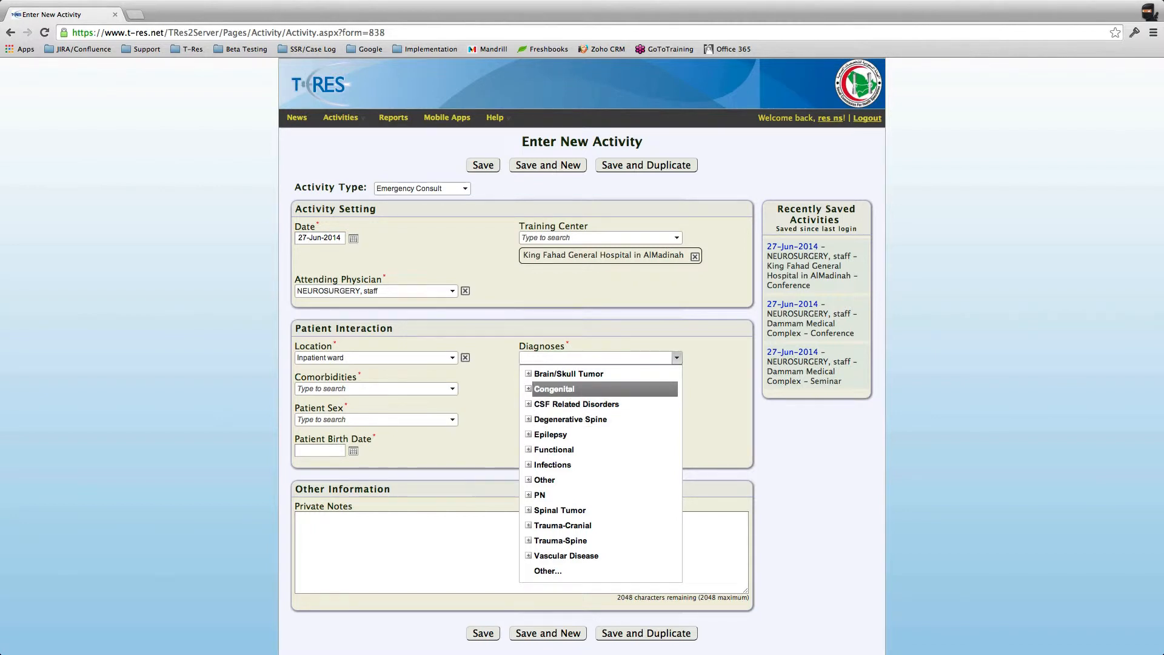
click(528, 388)
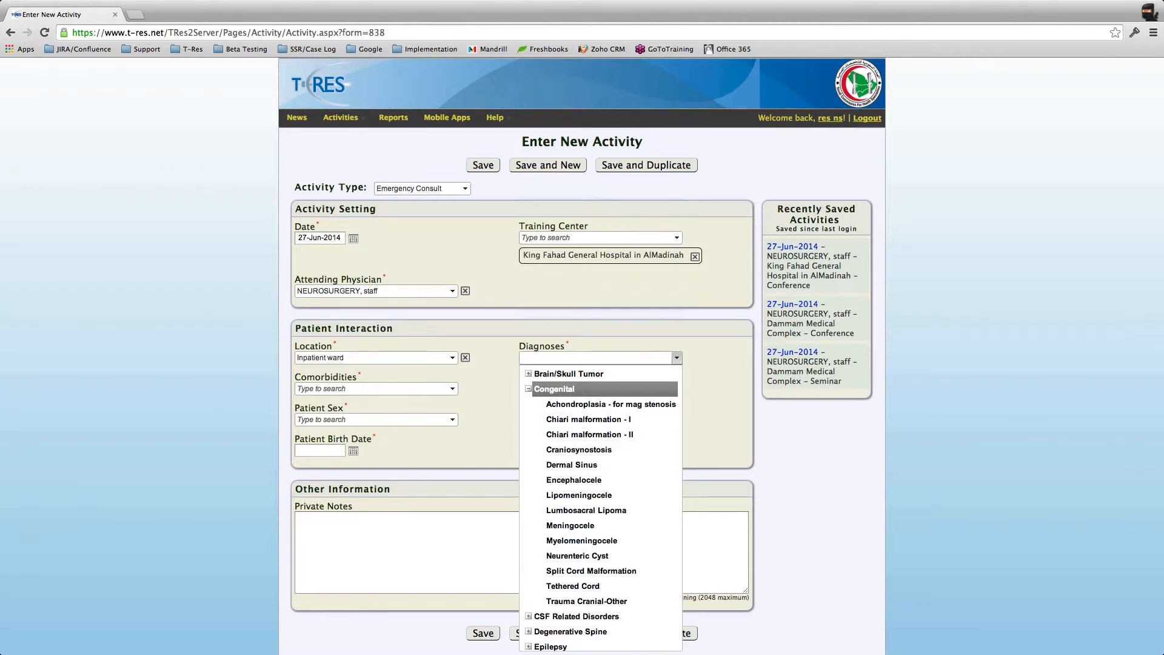
click(677, 358)
click(677, 357)
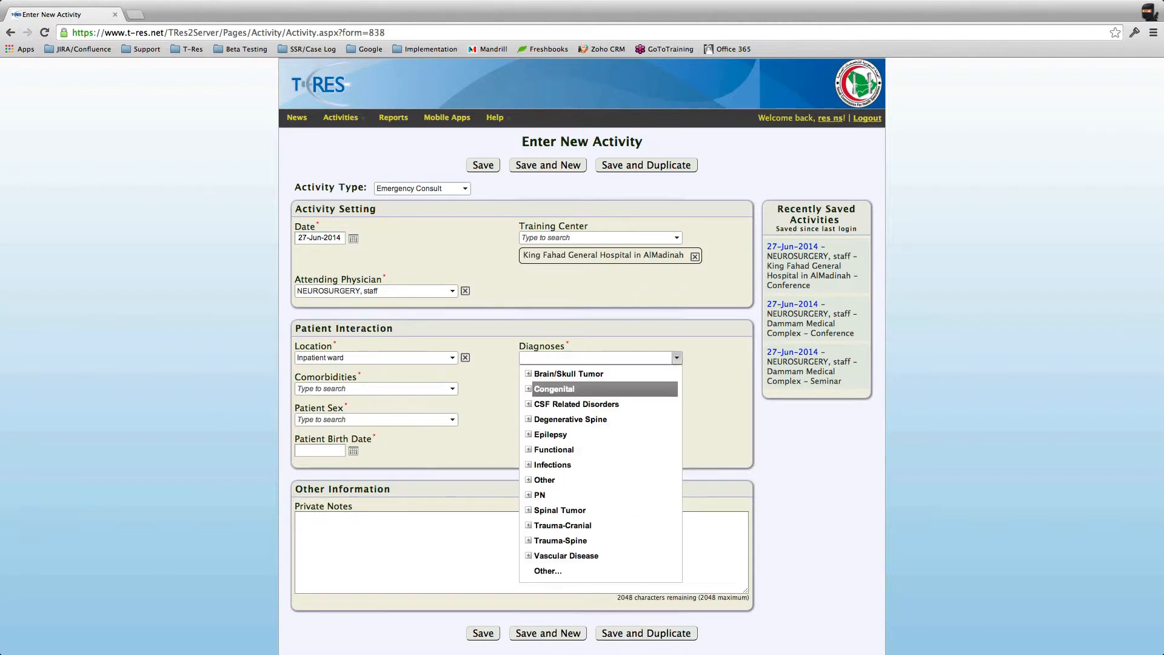
Step: Search diagnoses for 'derm' and add Dermal Sinus
text(derm)
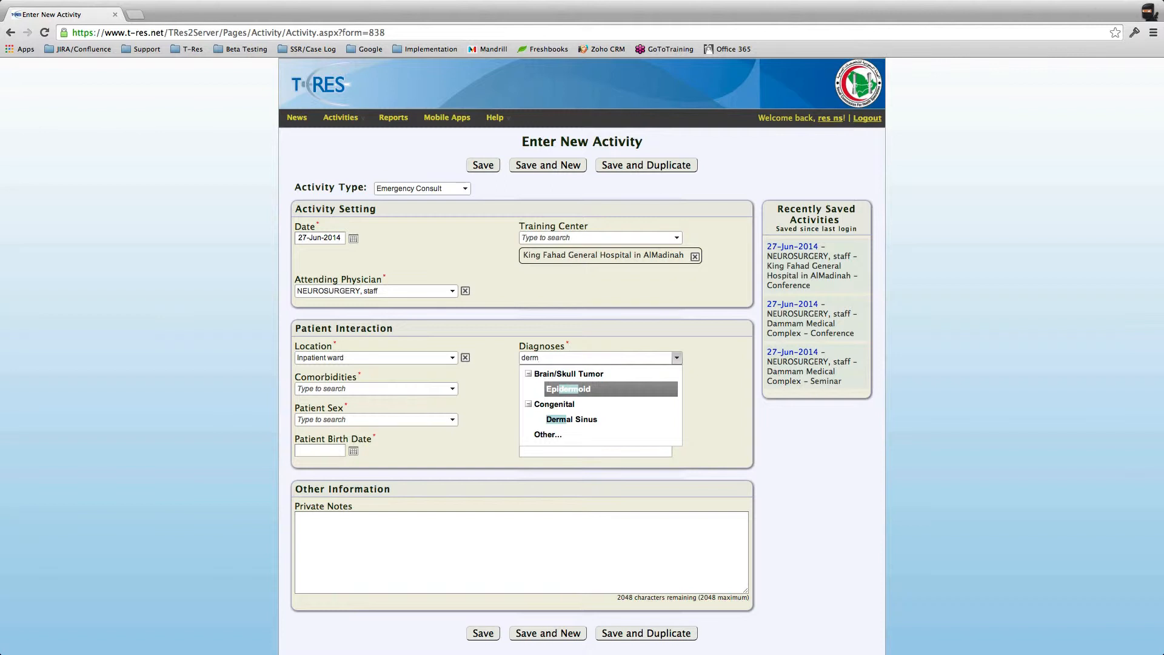
key(Down)
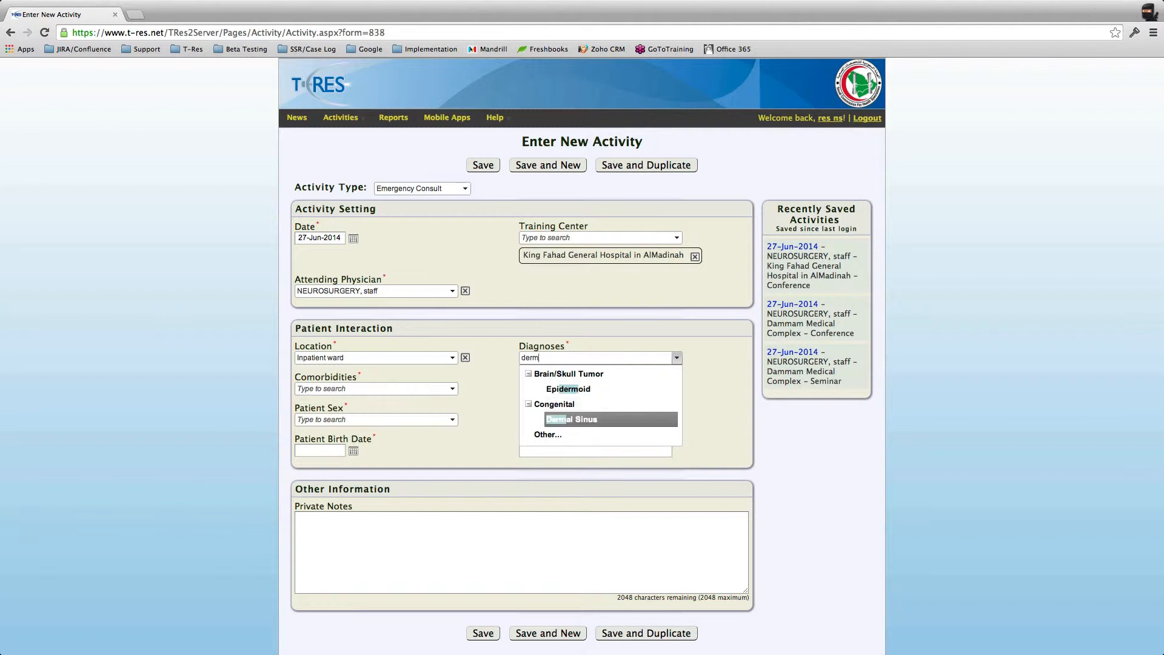
key(Up)
key(Down)
key(Up)
key(Up)
key(Down)
key(Down)
key(Up)
key(Up)
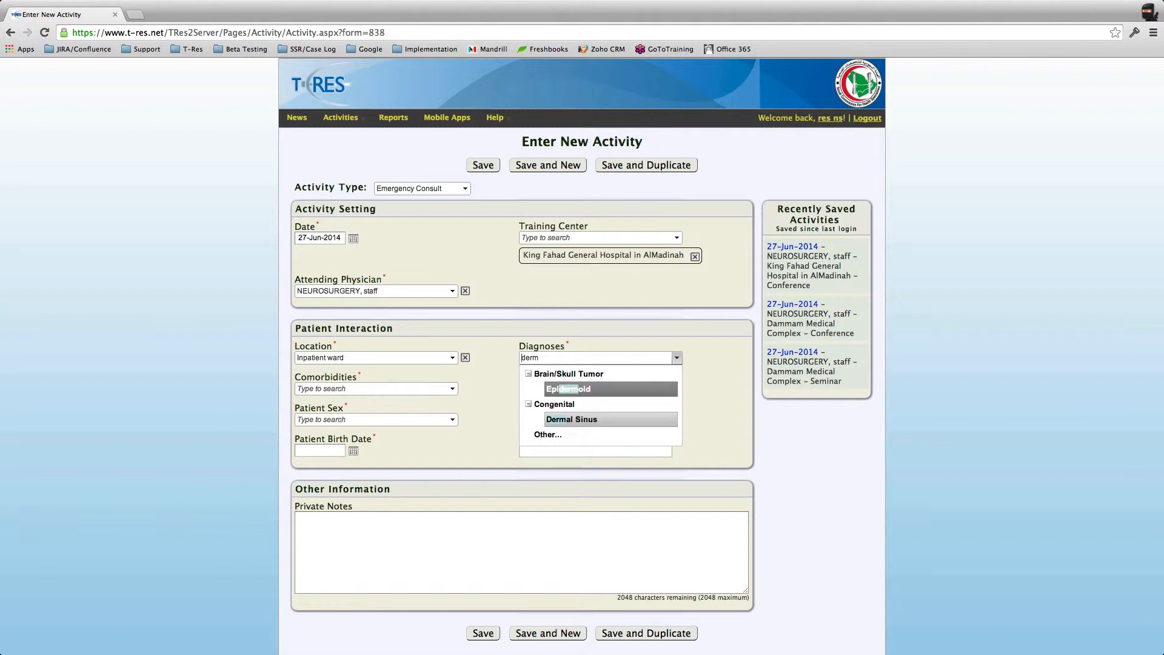
key(Down)
key(Down)
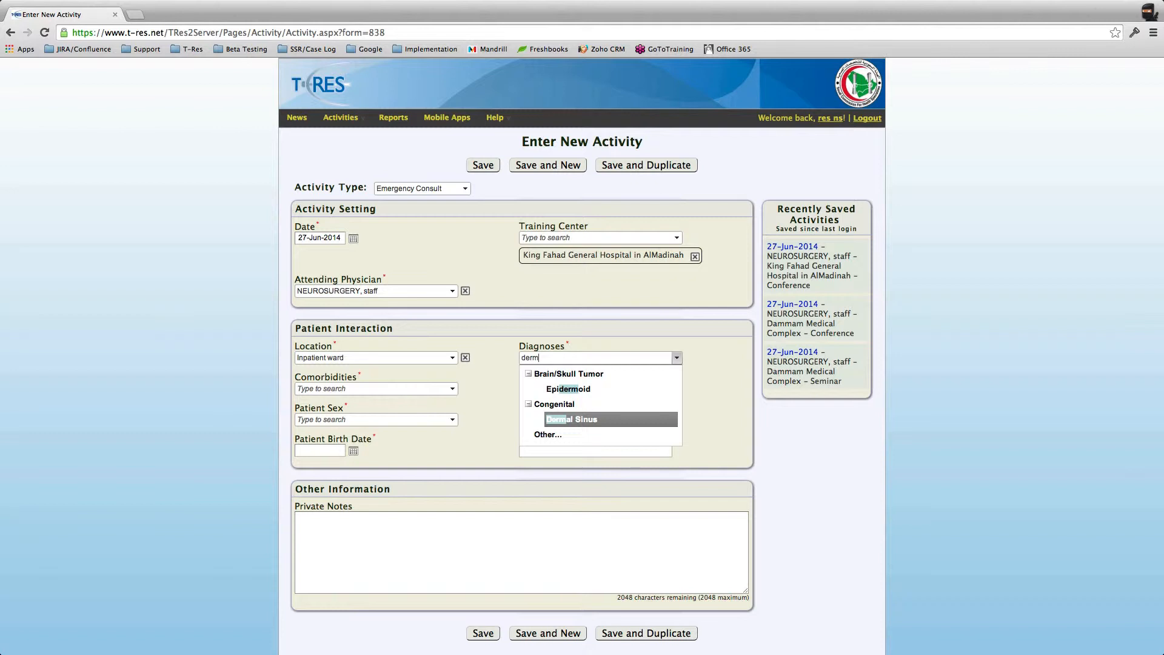
key(Return)
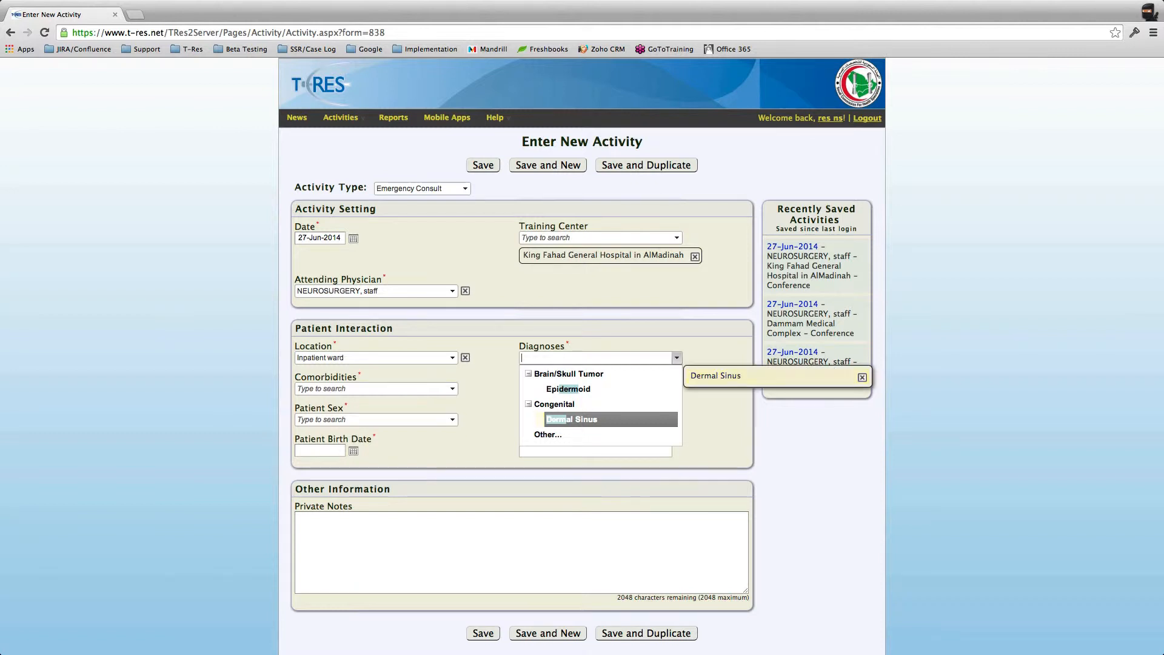
Step: Add Epidermoid as a second diagnosis, then remove it again
key(Up)
key(Up)
key(Down)
key(Up)
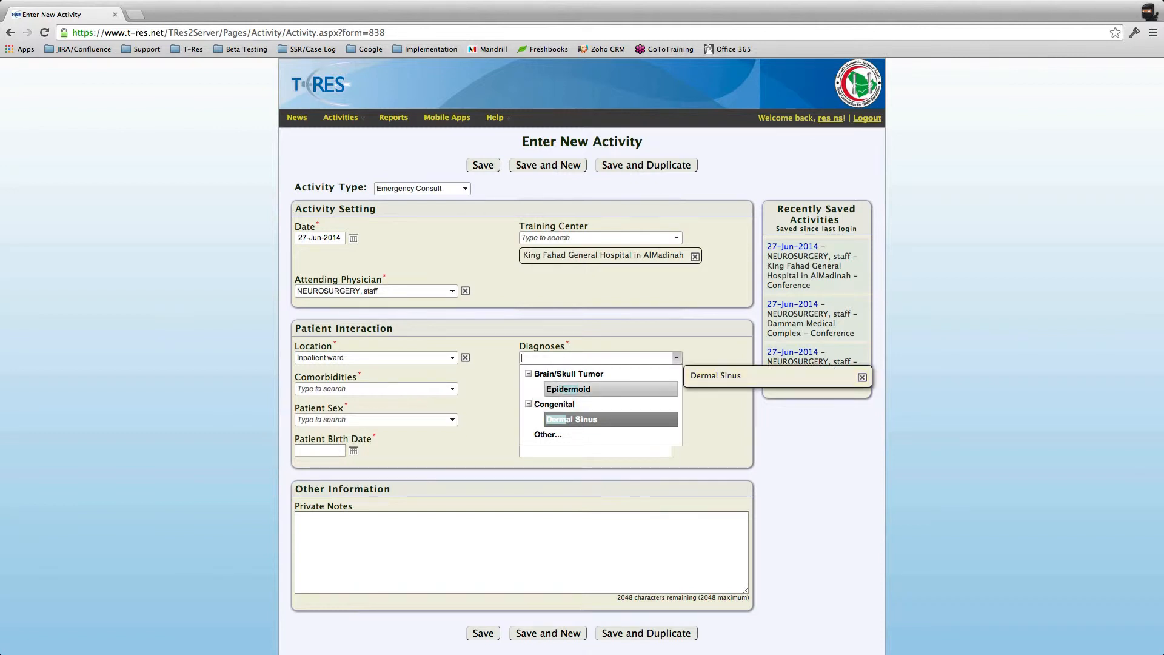
key(Down)
key(Down)
key(Return)
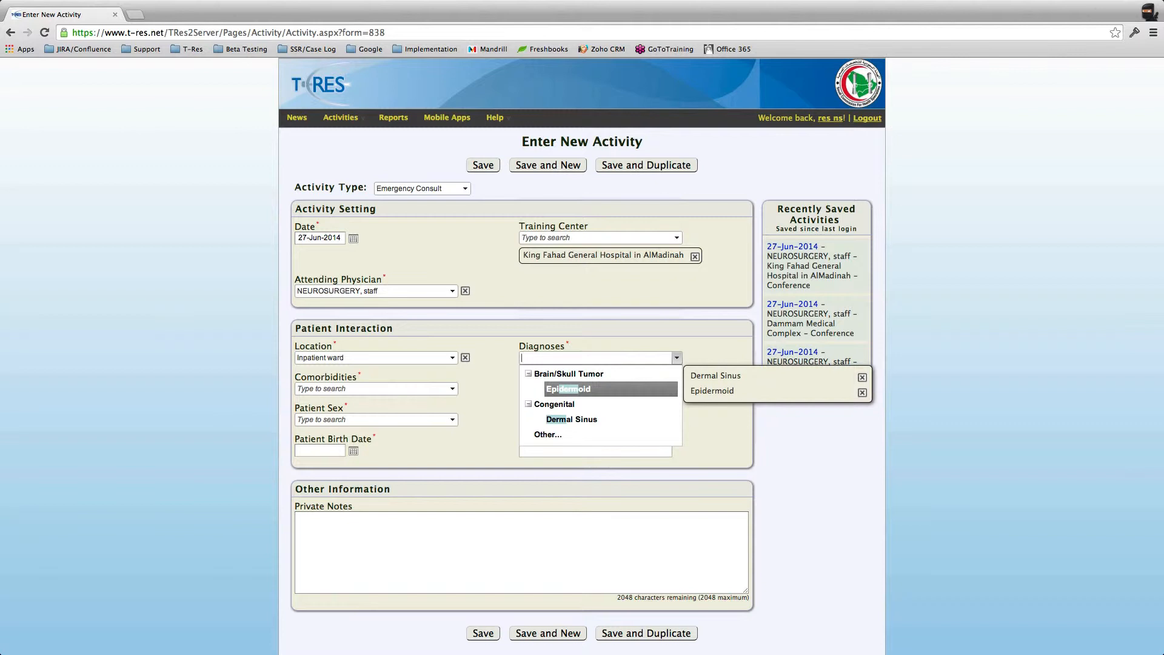
click(861, 393)
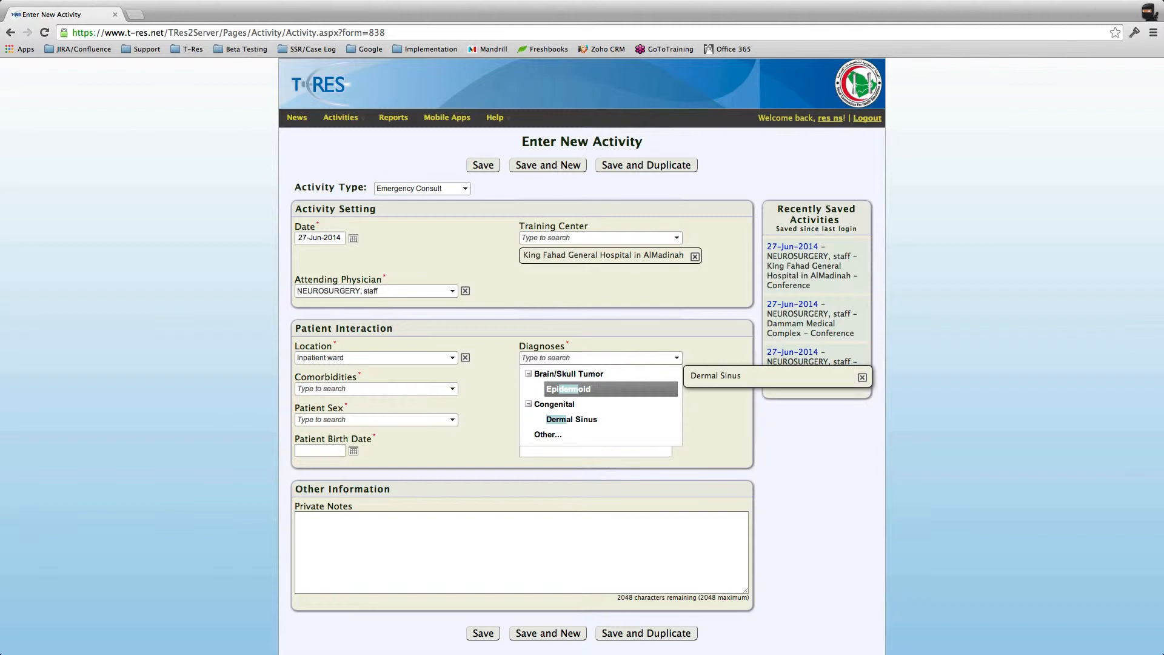
click(452, 411)
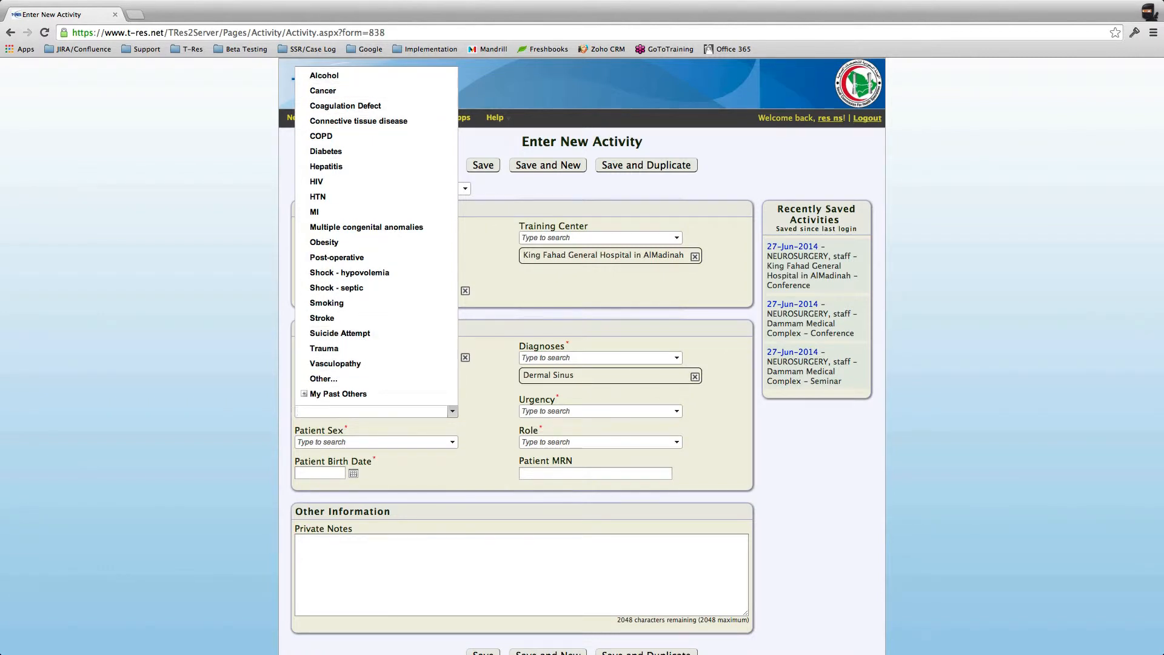
Step: Choose COPD as the comorbidity by typing 'cop'
scroll(452, 411, down, 1)
click(452, 411)
click(452, 410)
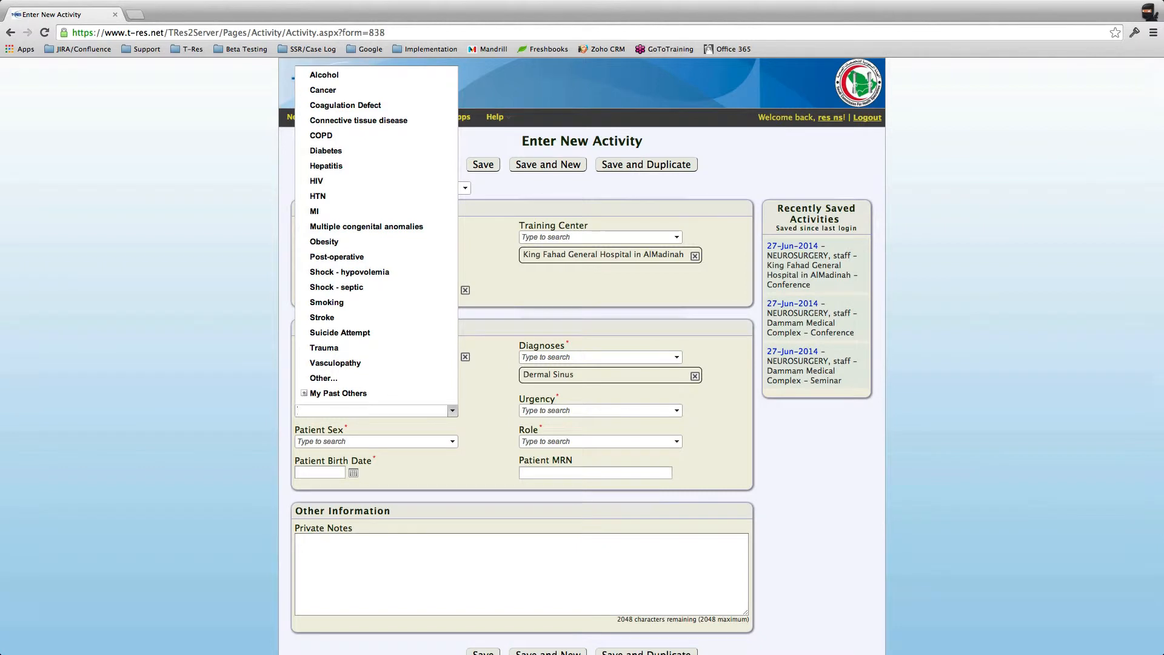
text(cop)
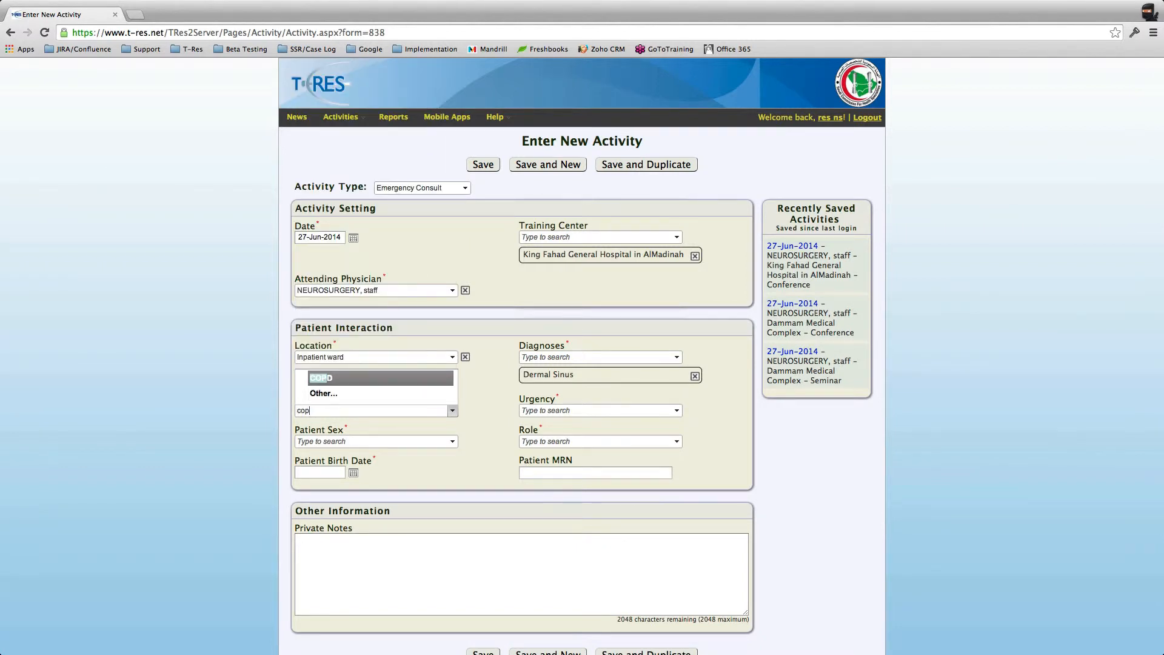
key(Return)
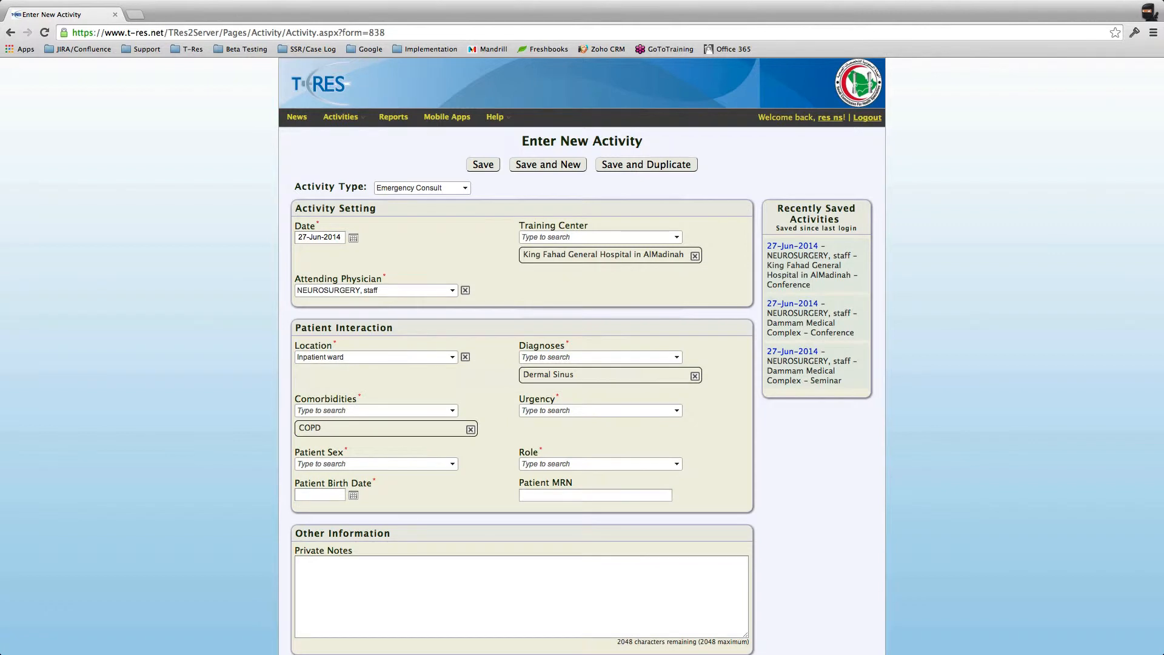
Step: Set the urgency to Elective
key(Tab)
key(Down)
key(Down)
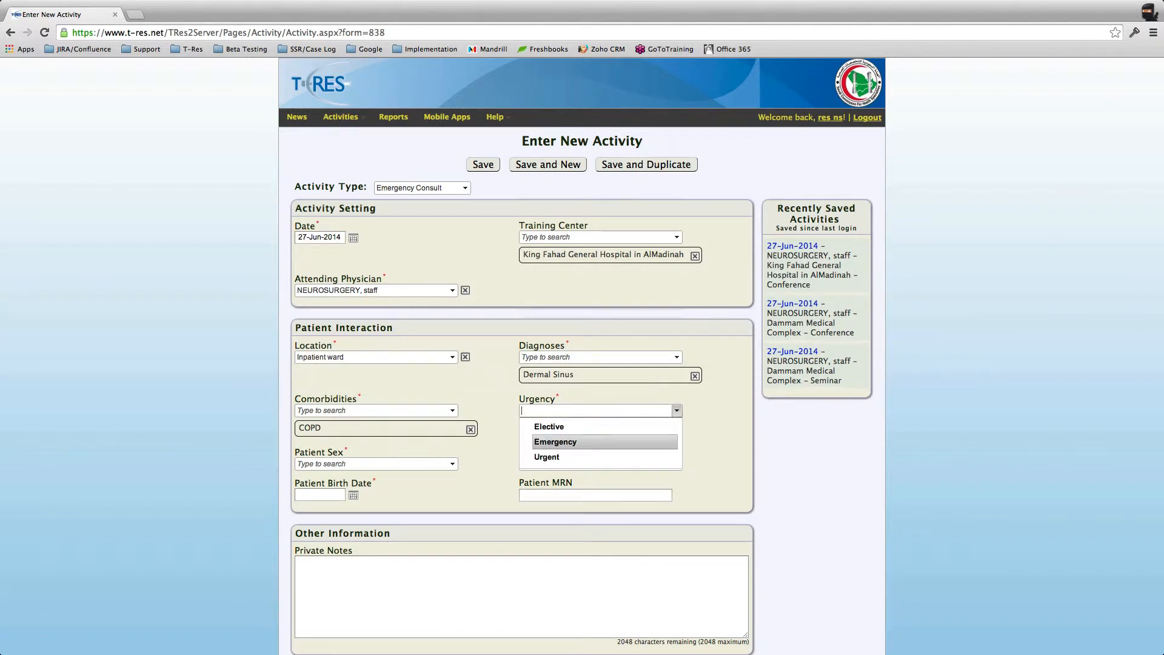
key(Up)
key(Down)
key(Up)
key(Down)
key(Down)
key(Up)
key(Down)
key(Up)
key(Up)
key(Return)
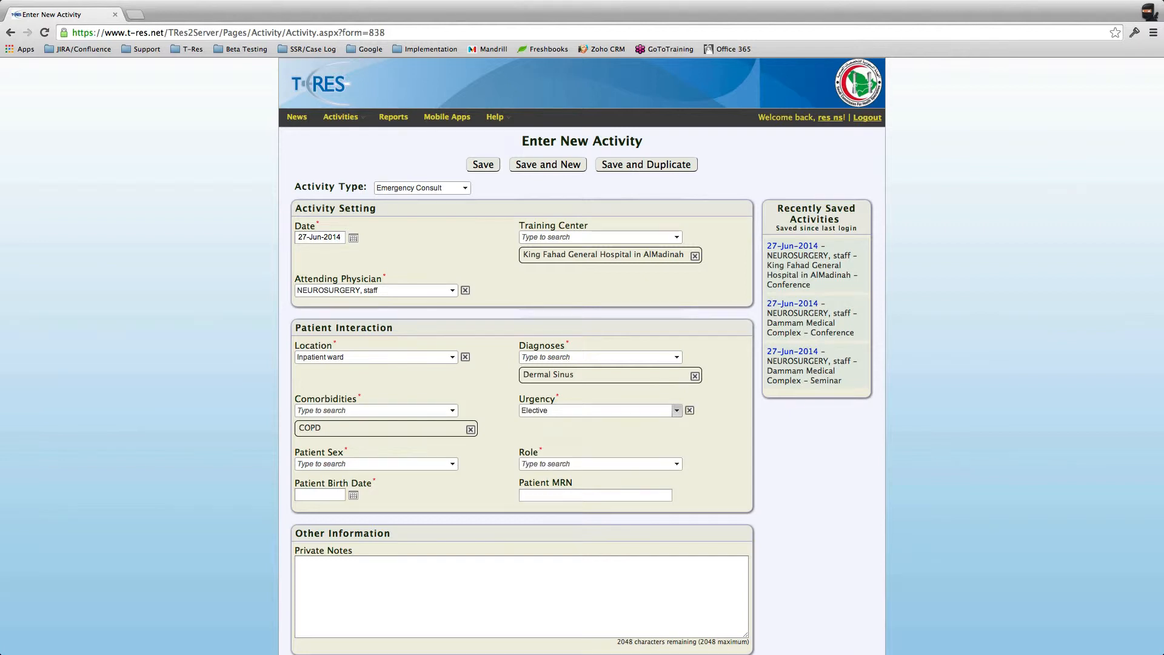
Step: Set the patient sex to Male
key(Tab)
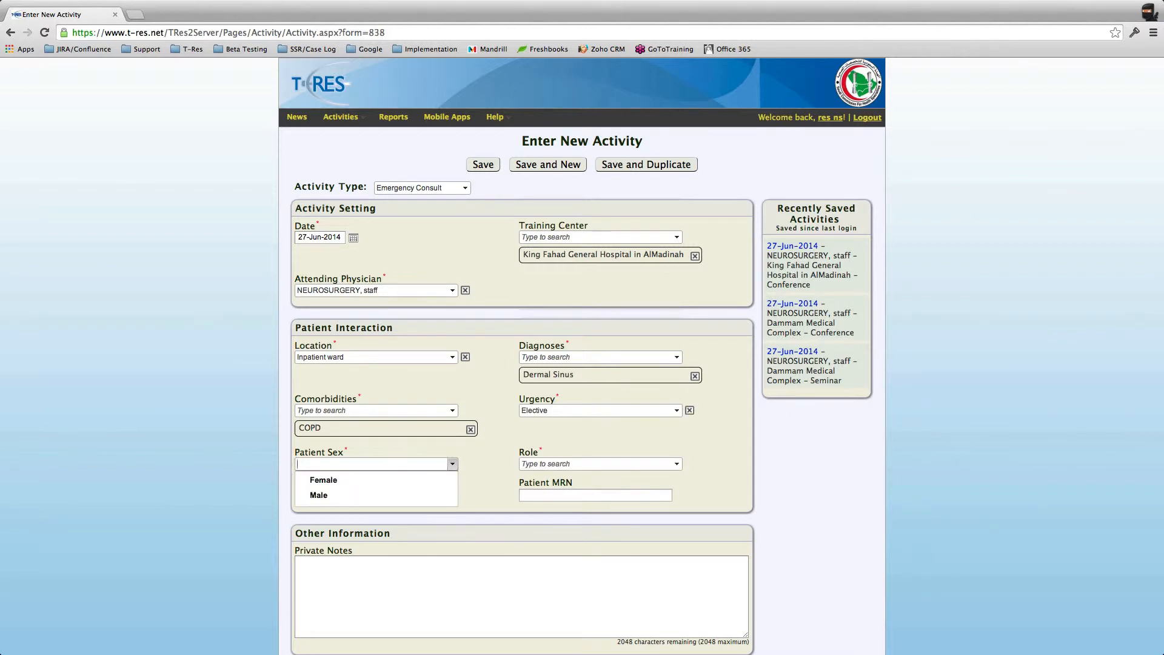
key(Down)
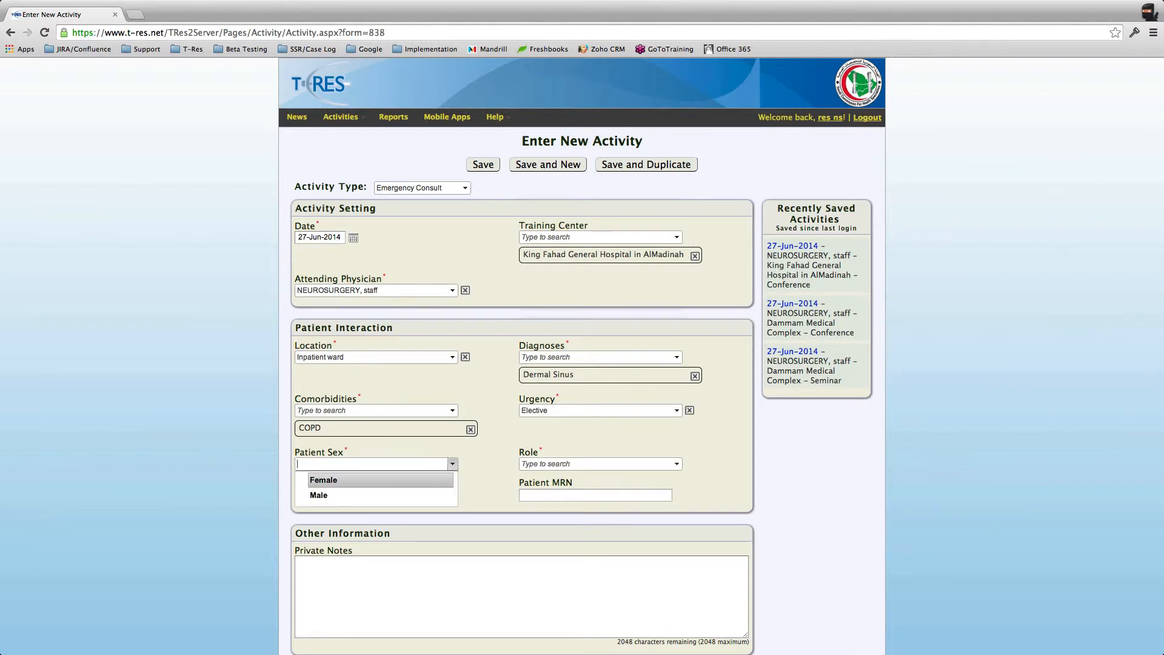
key(Down)
key(Up)
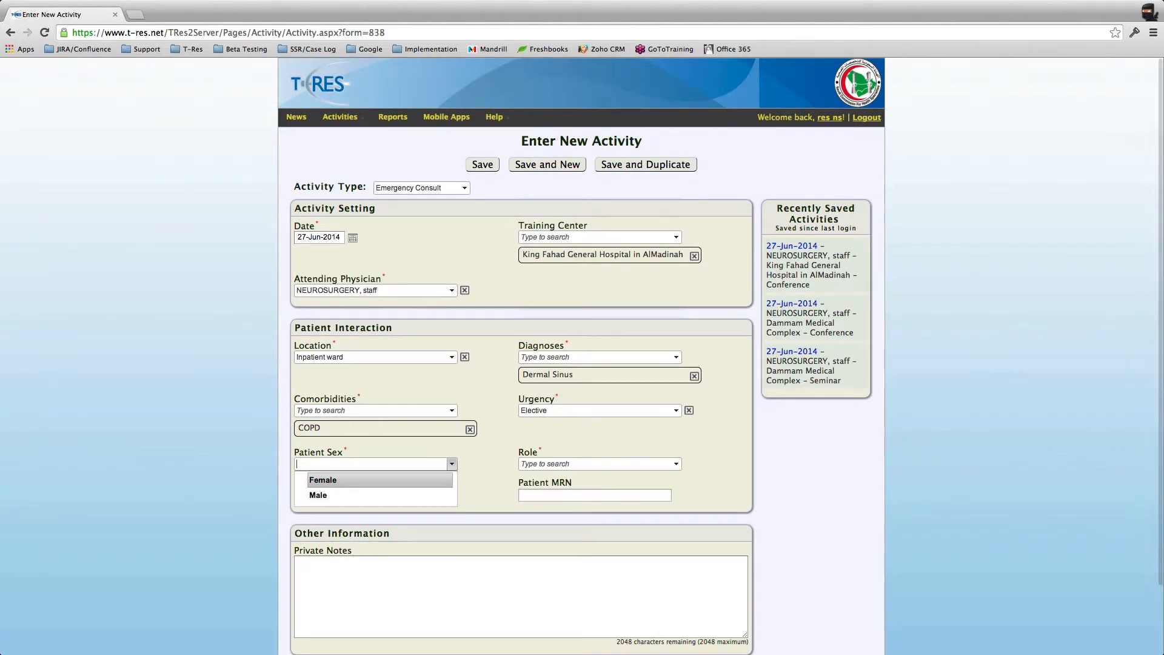
key(Down)
key(Return)
Step: Set the role to Performer - Most
key(Tab)
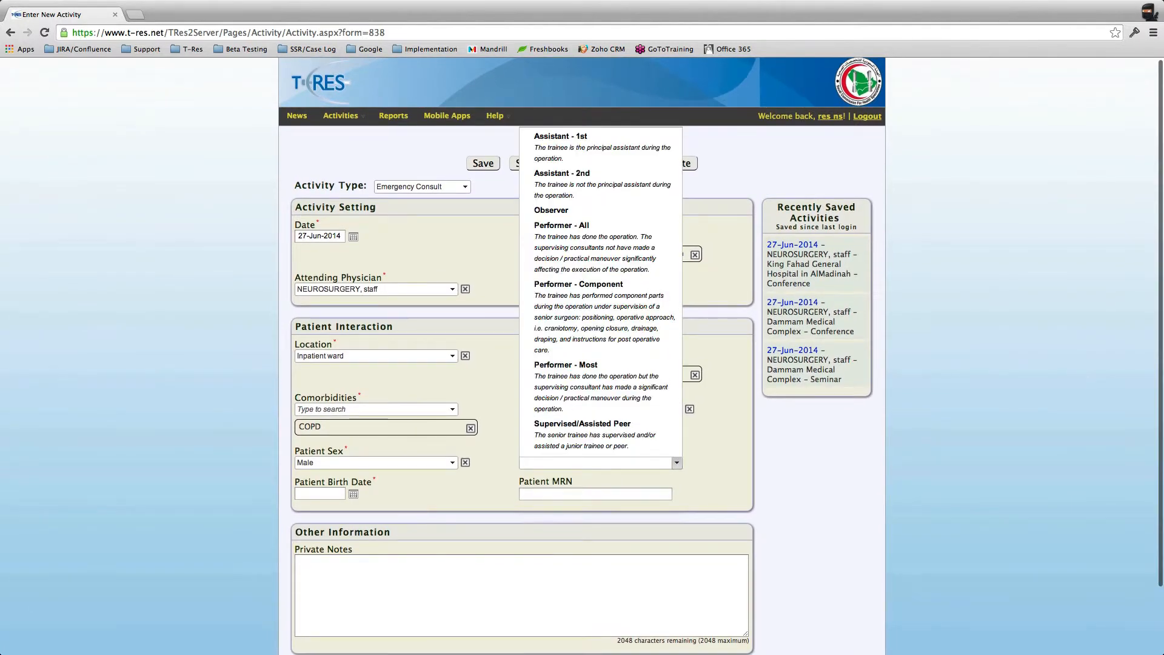
key(Up)
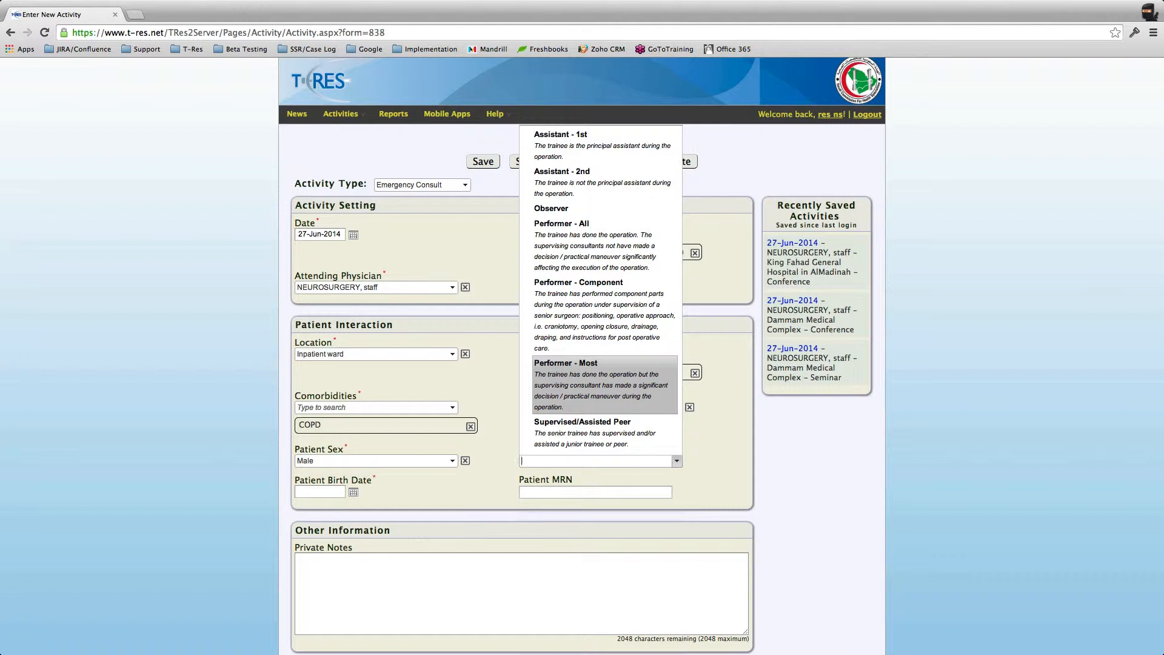
key(Down)
key(Up)
key(Up)
key(Down)
key(Return)
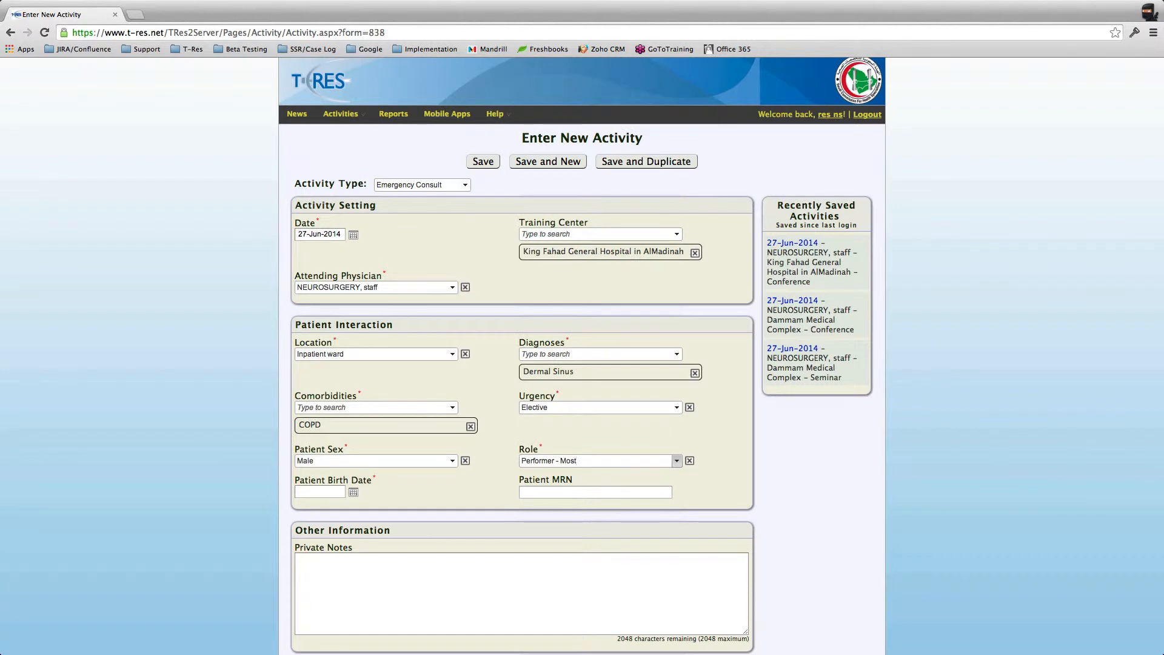
scroll(581, 364, down, 2)
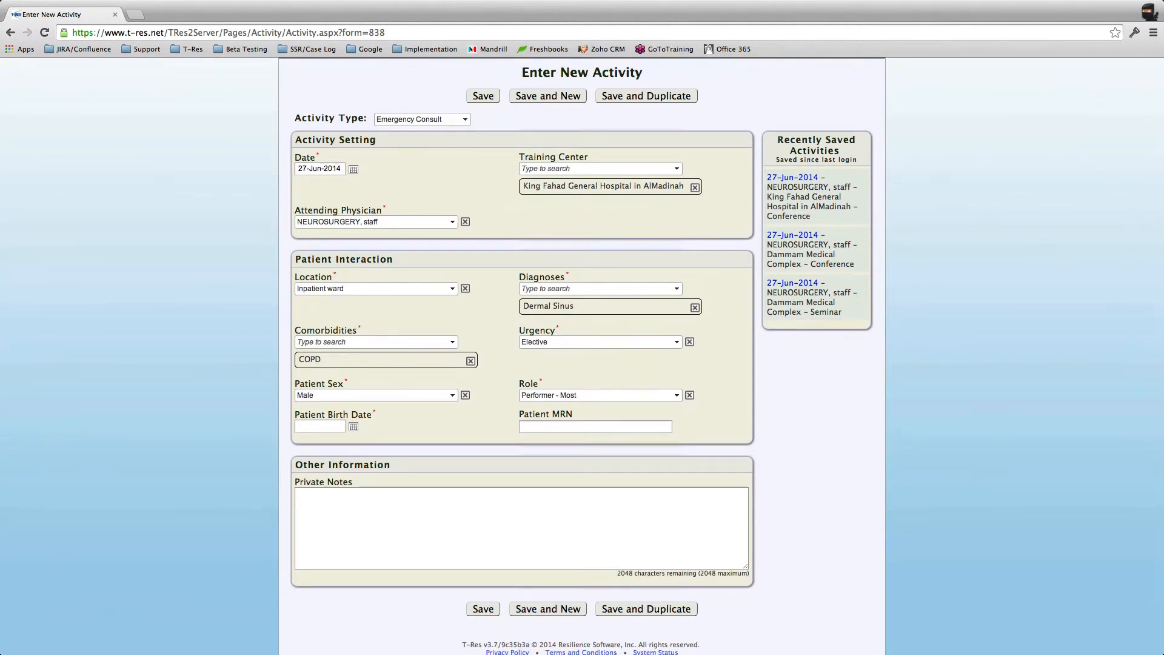
Step: Set the patient birth date to 18 February 2014 from the calendar
click(320, 427)
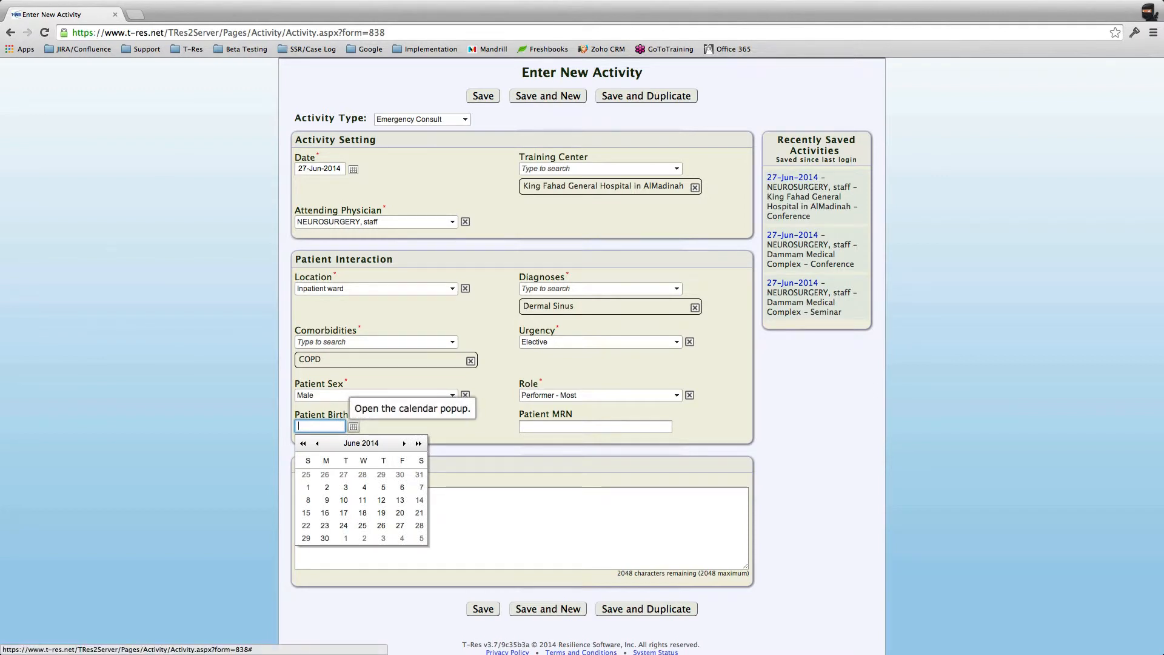
click(353, 426)
click(353, 426)
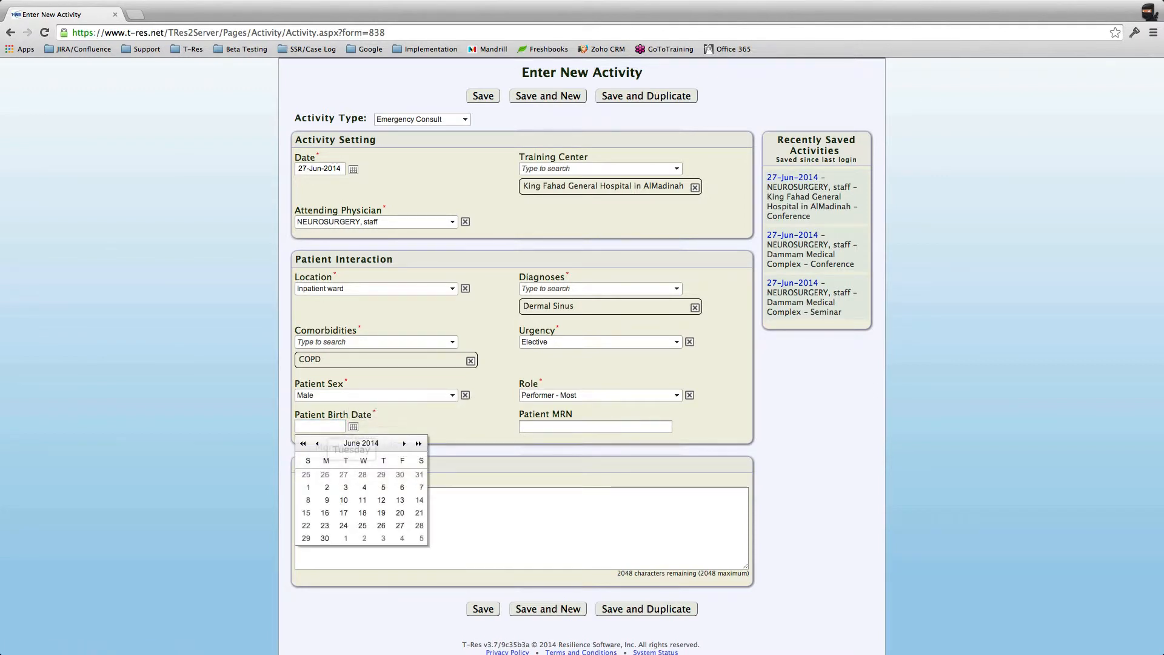
click(317, 443)
click(317, 443)
click(317, 443)
click(317, 443)
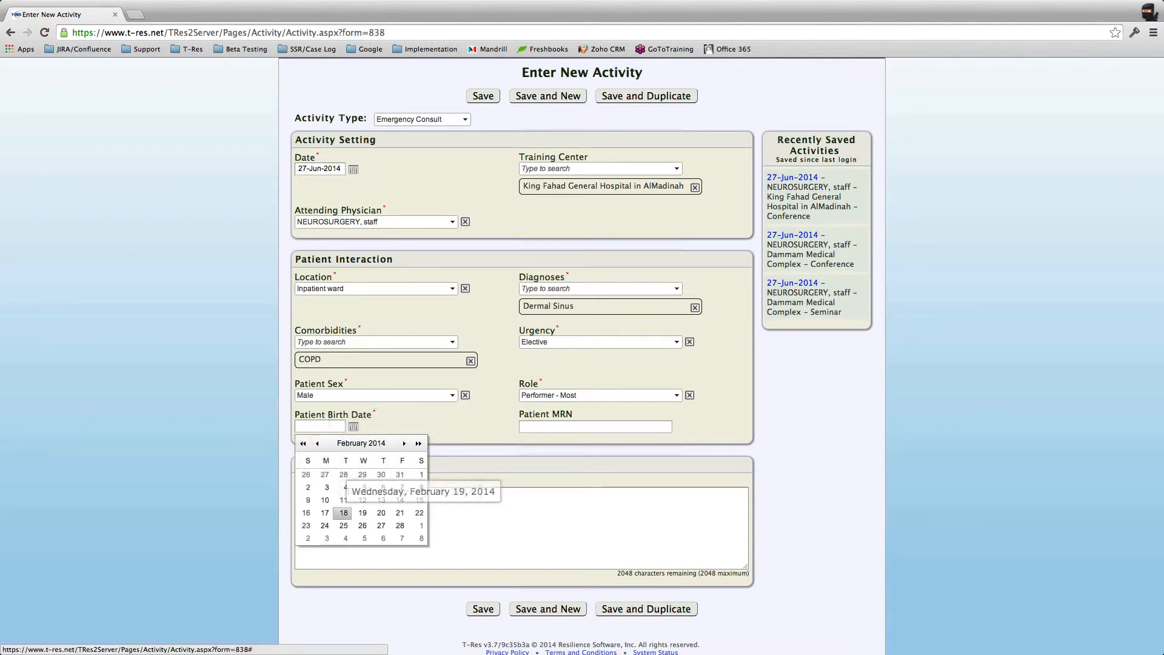
click(344, 512)
Step: Enter the patient's MRN, then save the activity and start a new one
click(596, 426)
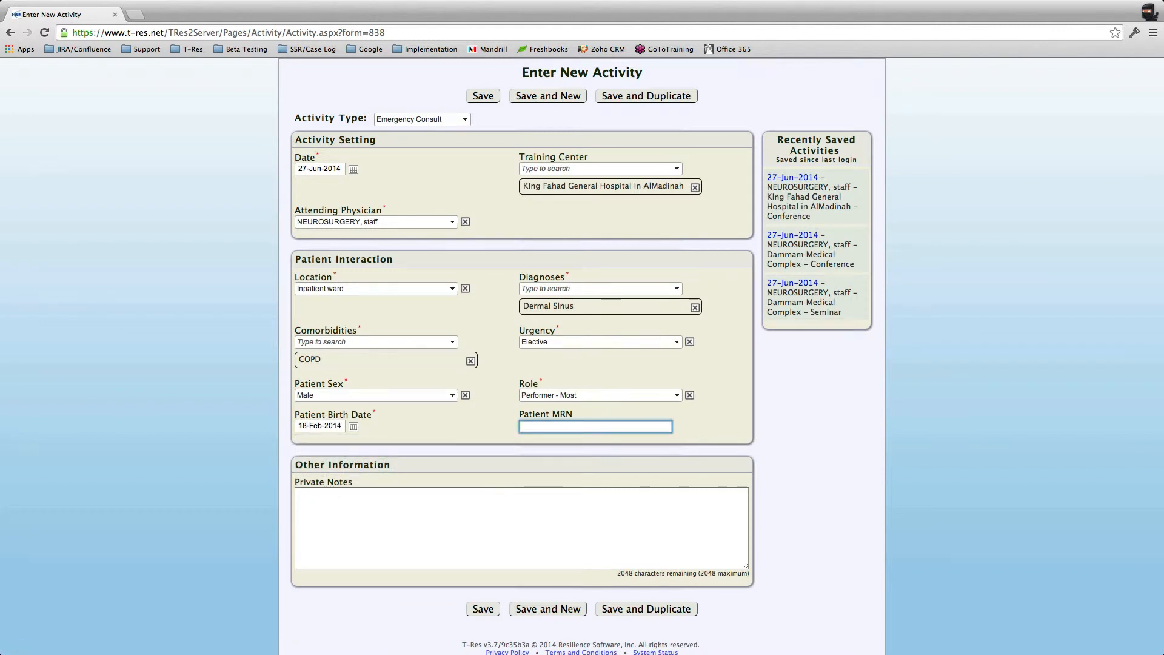
key(Tab)
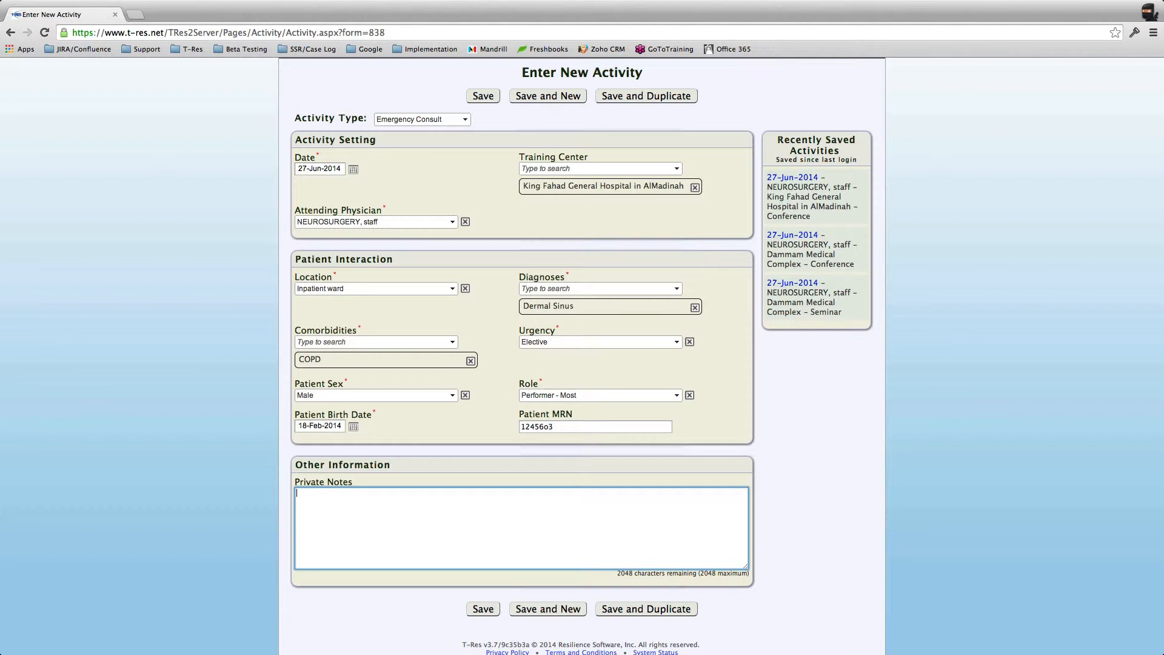
scroll(582, 356, down, 1)
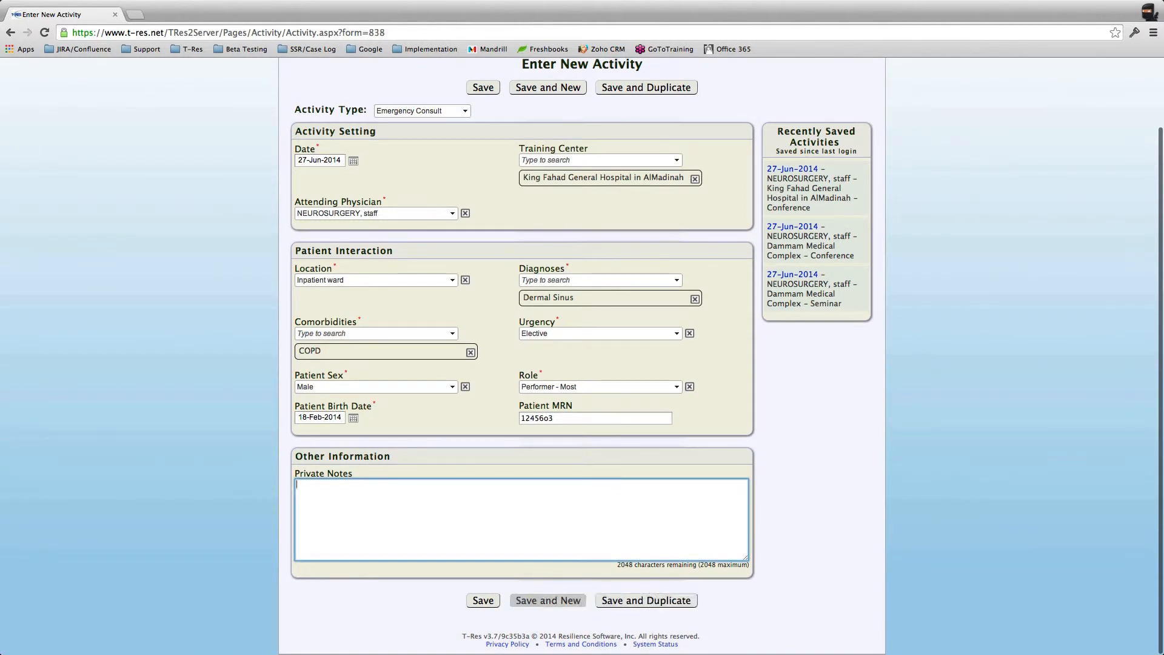
click(548, 600)
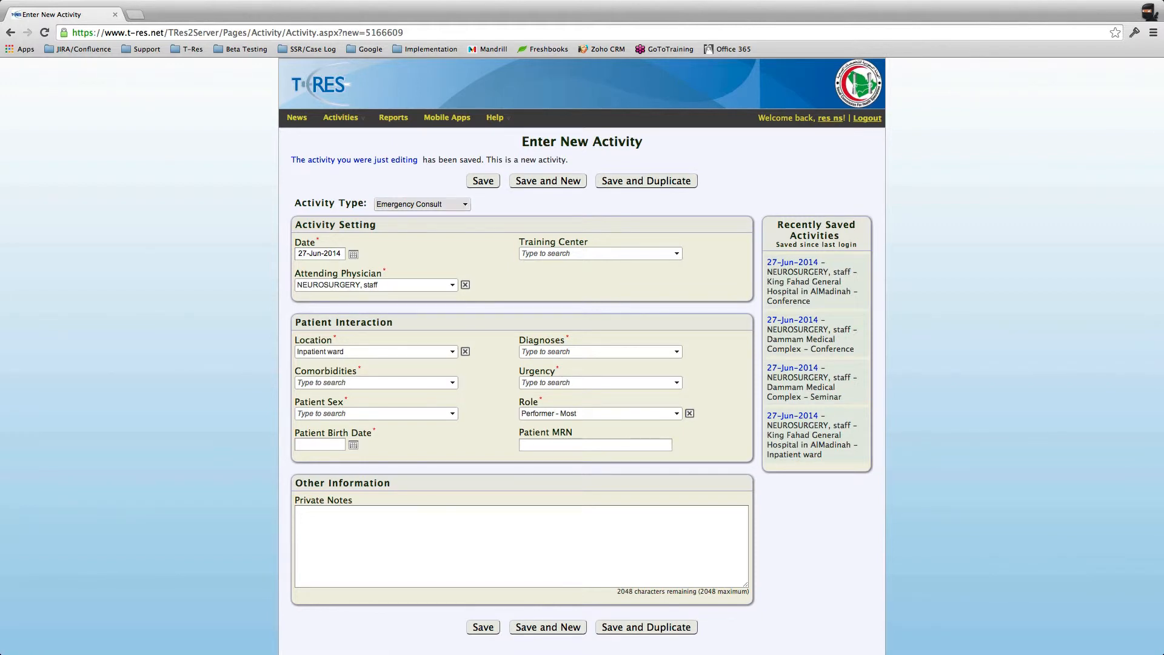
Step: Make the activity a Procedure at Dammam Medical Complex in the Eastern Region
click(422, 204)
click(400, 238)
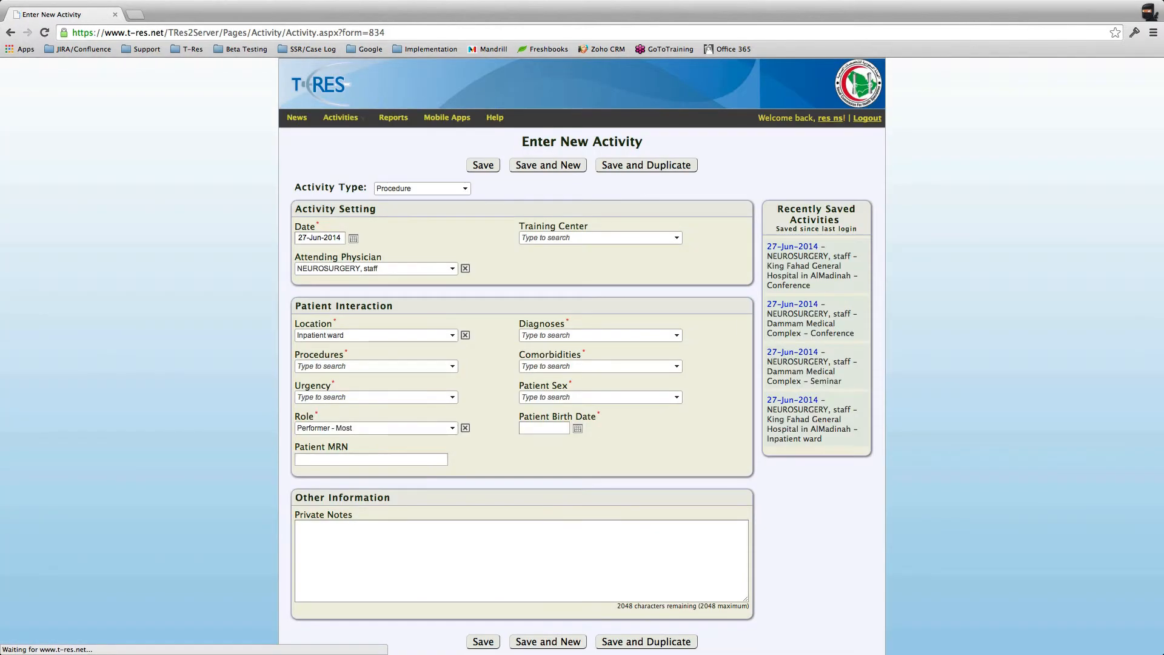
click(677, 238)
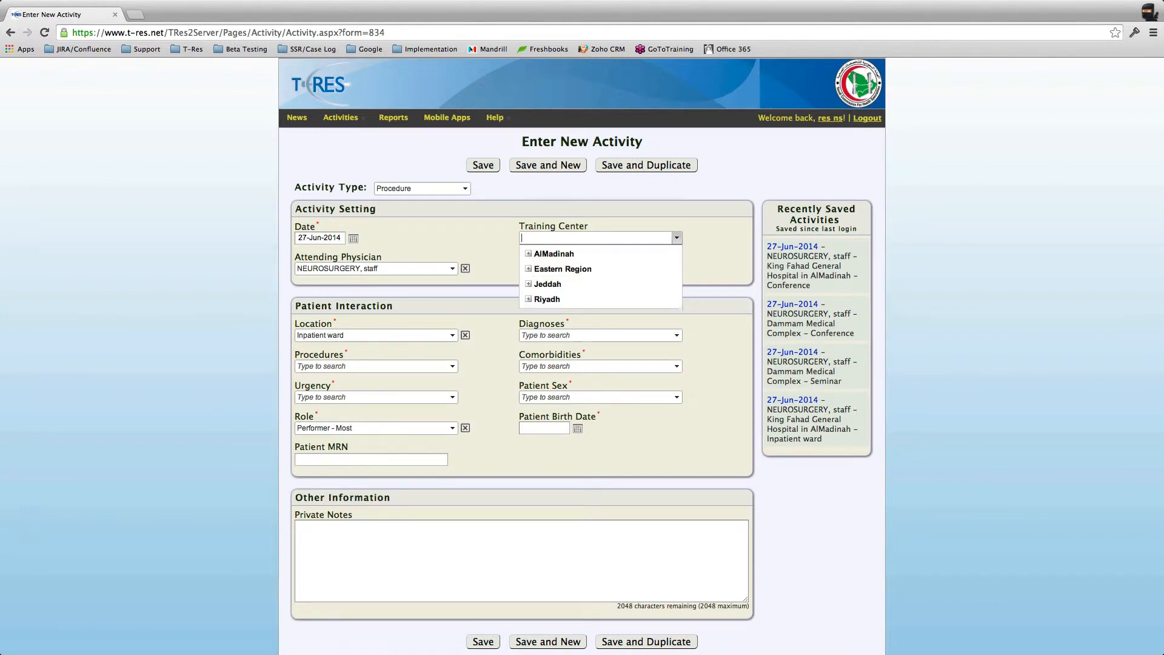
click(528, 254)
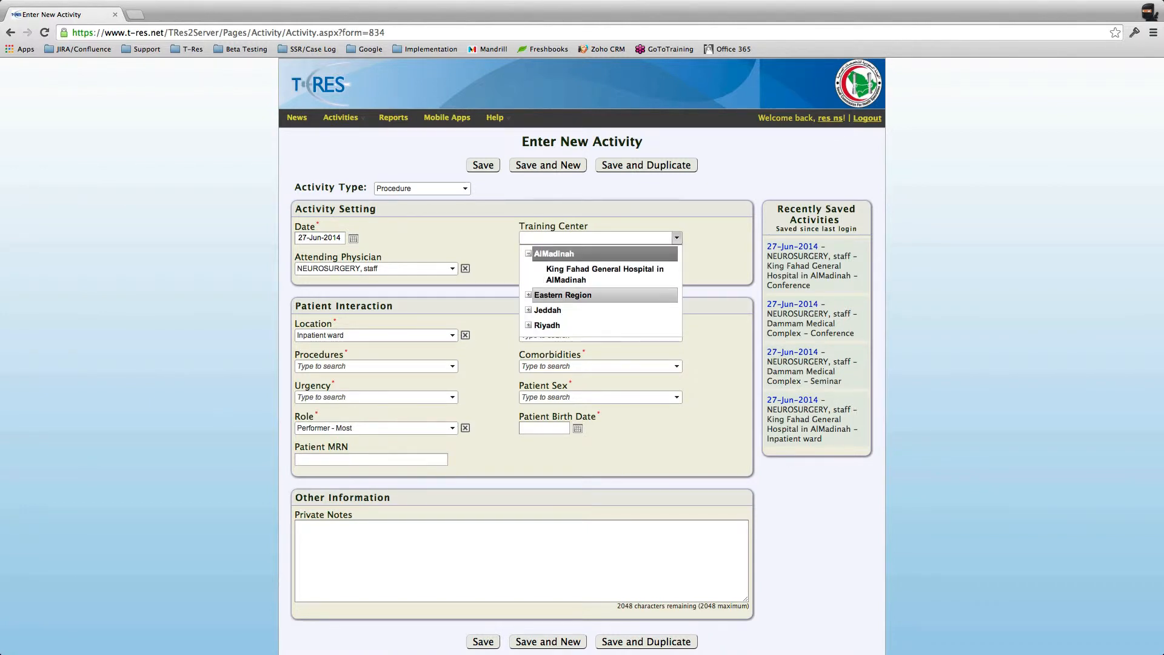
click(553, 254)
click(562, 268)
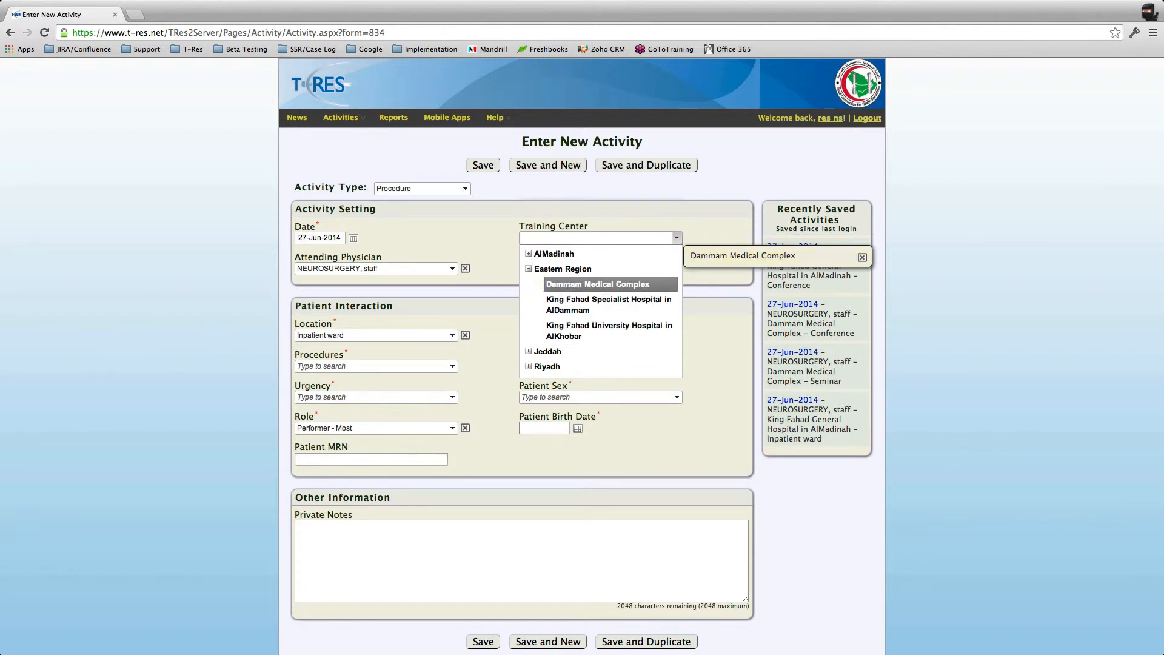
click(597, 283)
Step: Set the location to Outpatient clinic/office and the diagnosis to Epilepsy, non-focal
click(452, 357)
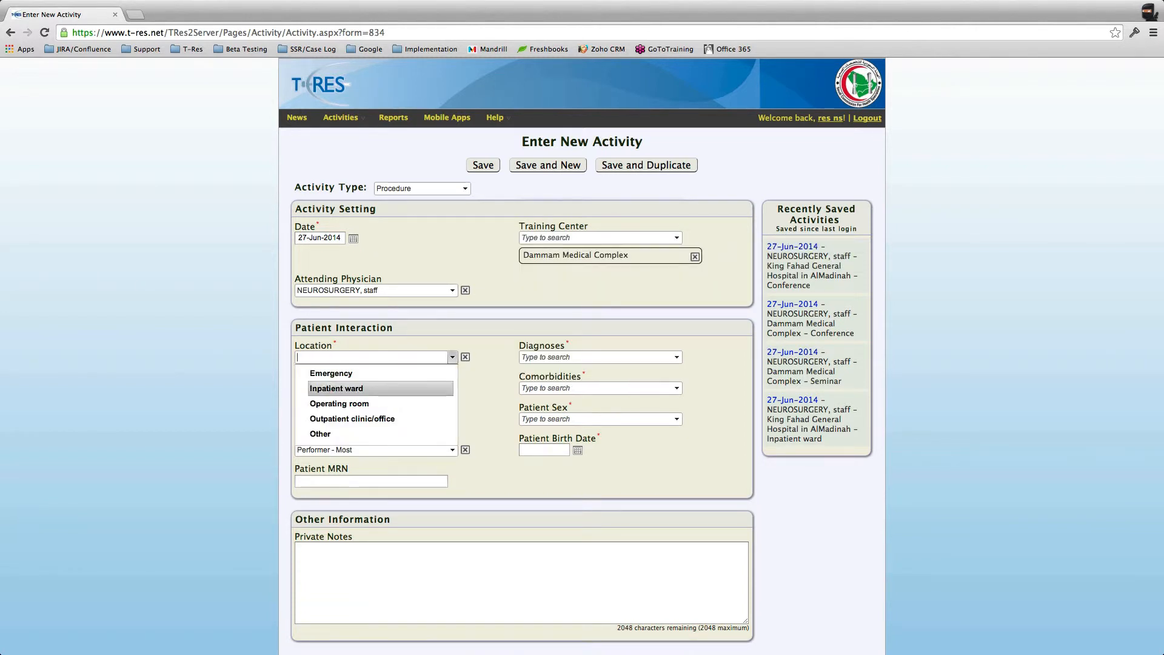
click(449, 417)
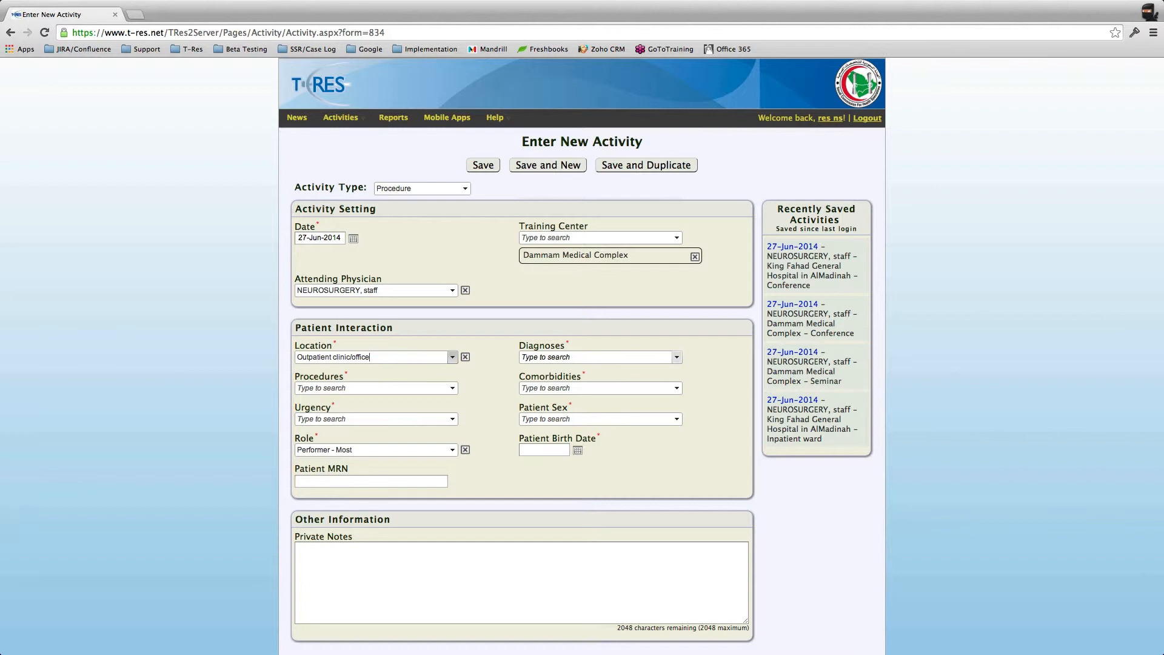
click(594, 357)
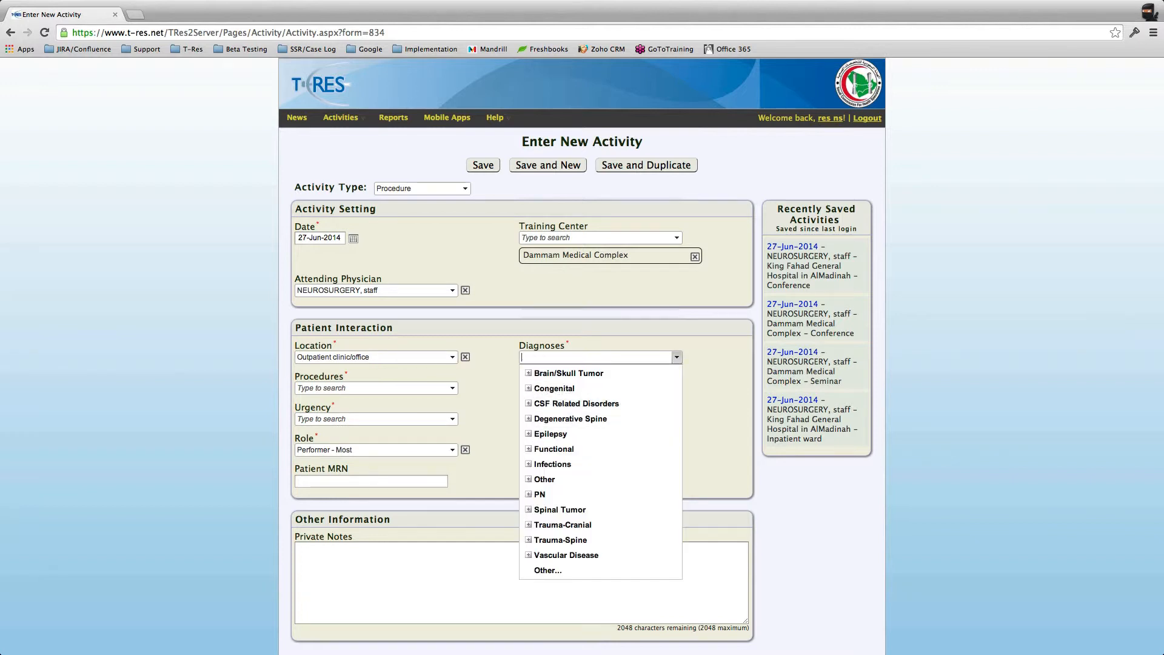
click(527, 434)
click(576, 449)
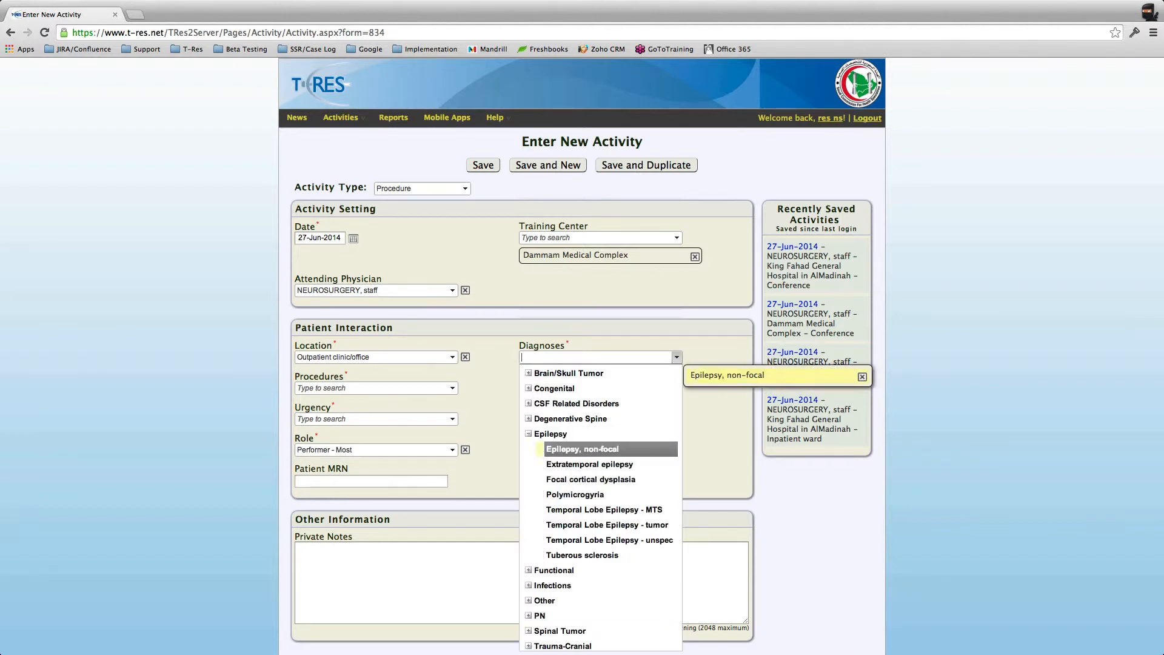
click(371, 410)
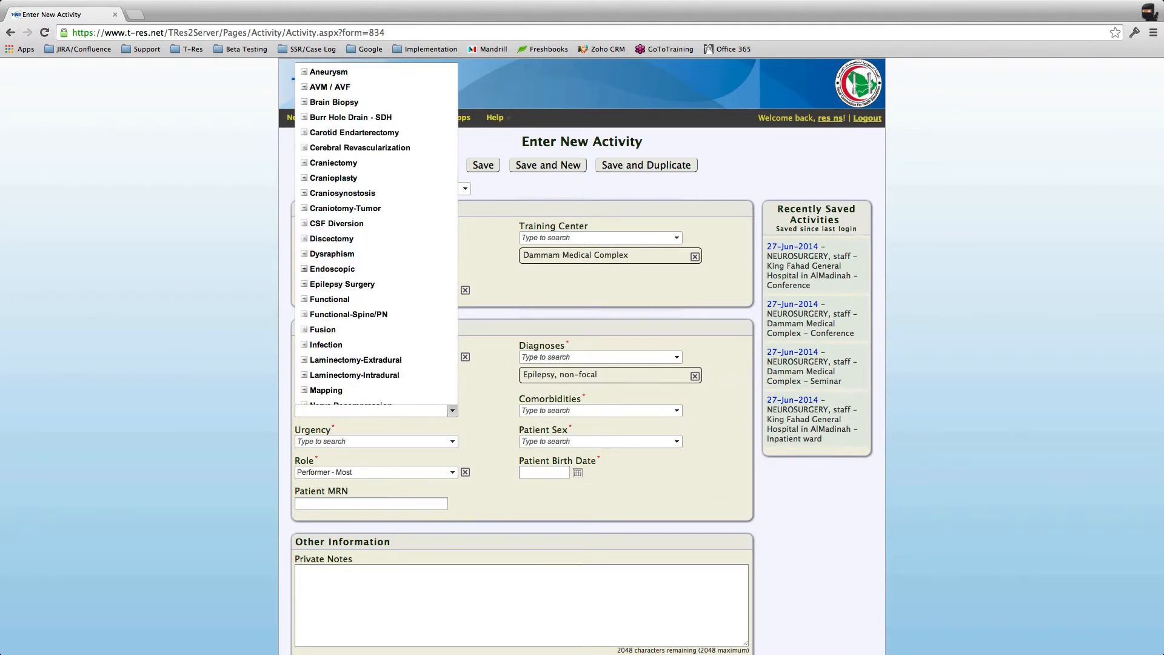
Step: Add five Epilepsy Surgery procedures, from corpus callosotomy to grid insertion
click(342, 283)
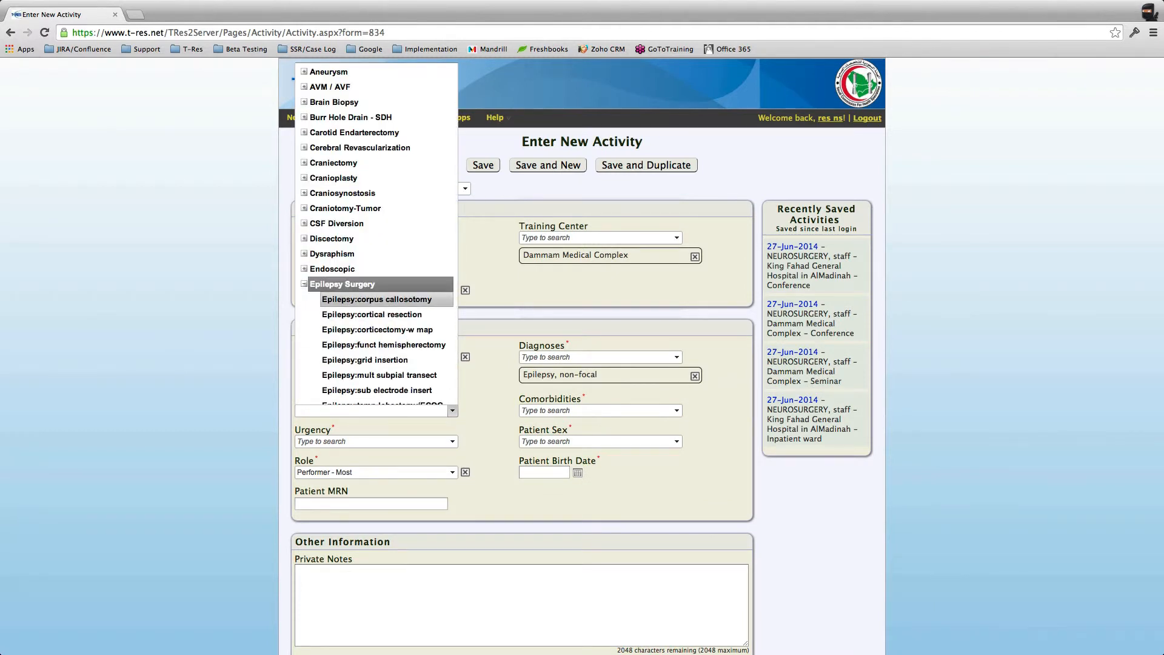
click(376, 299)
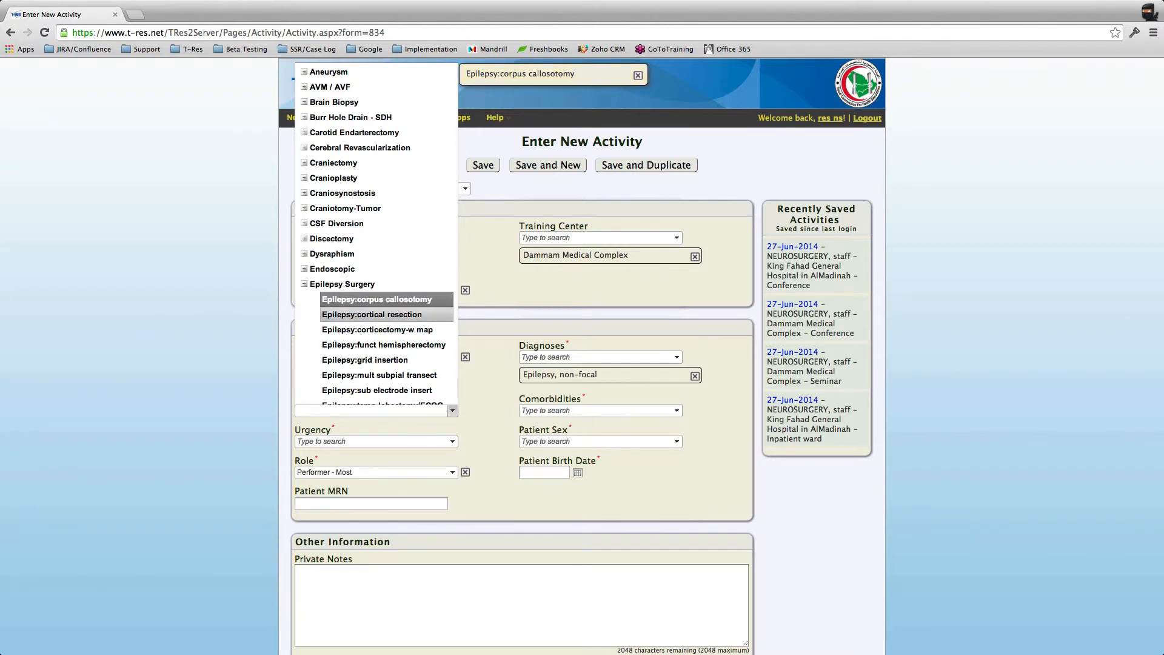
click(372, 314)
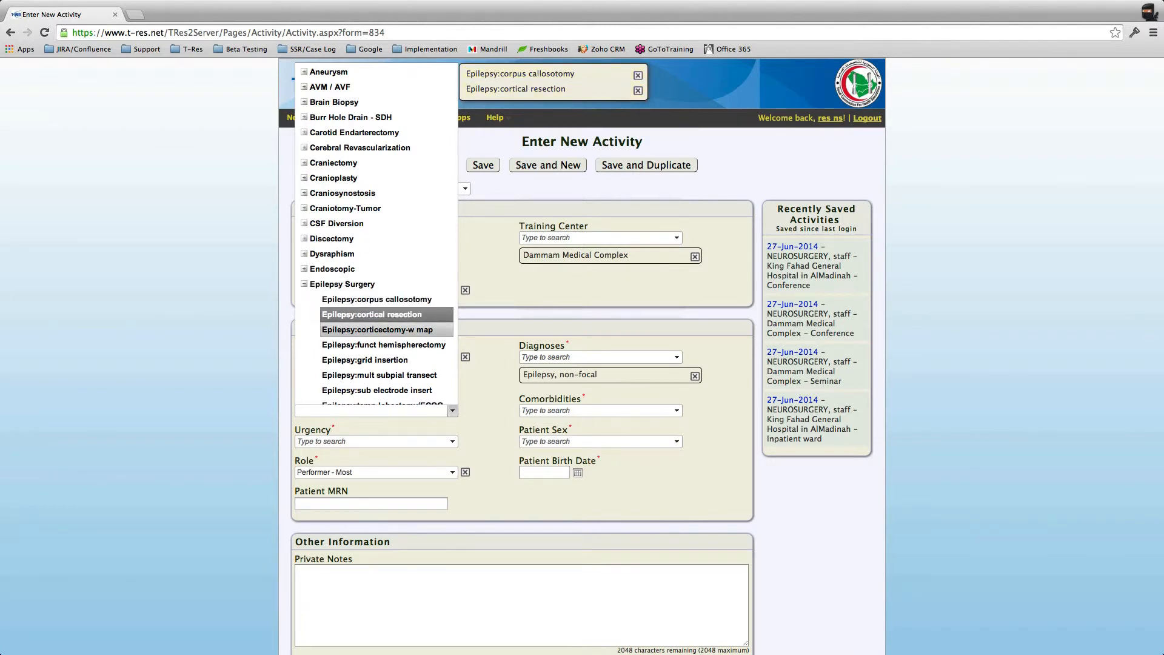
click(377, 329)
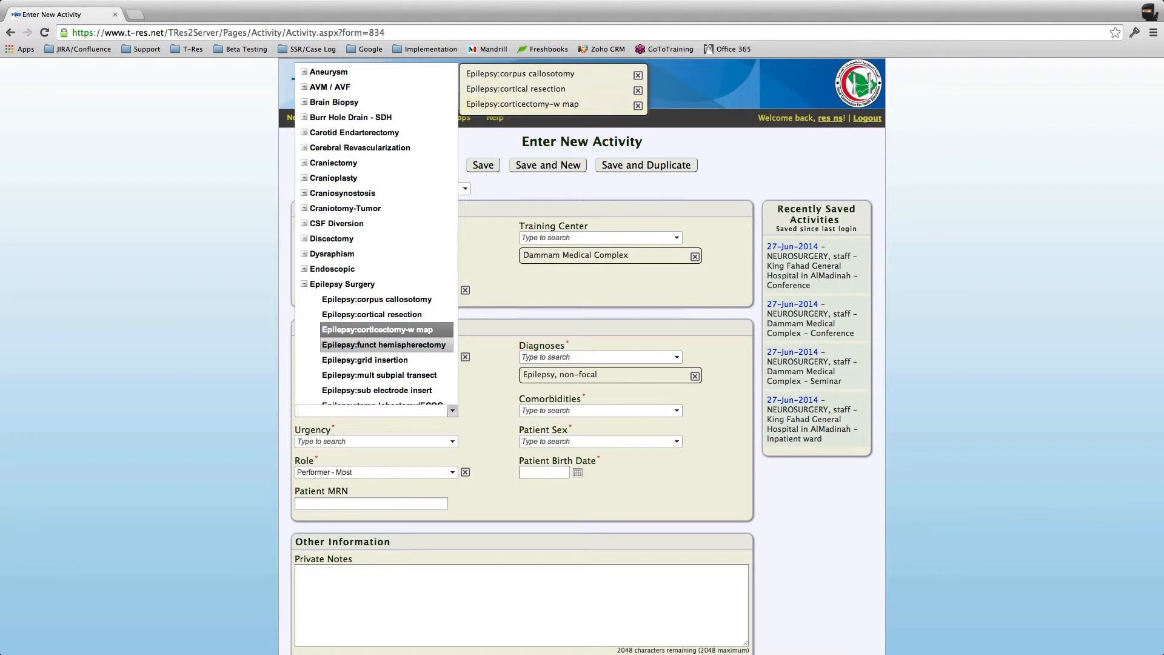
click(383, 345)
click(365, 359)
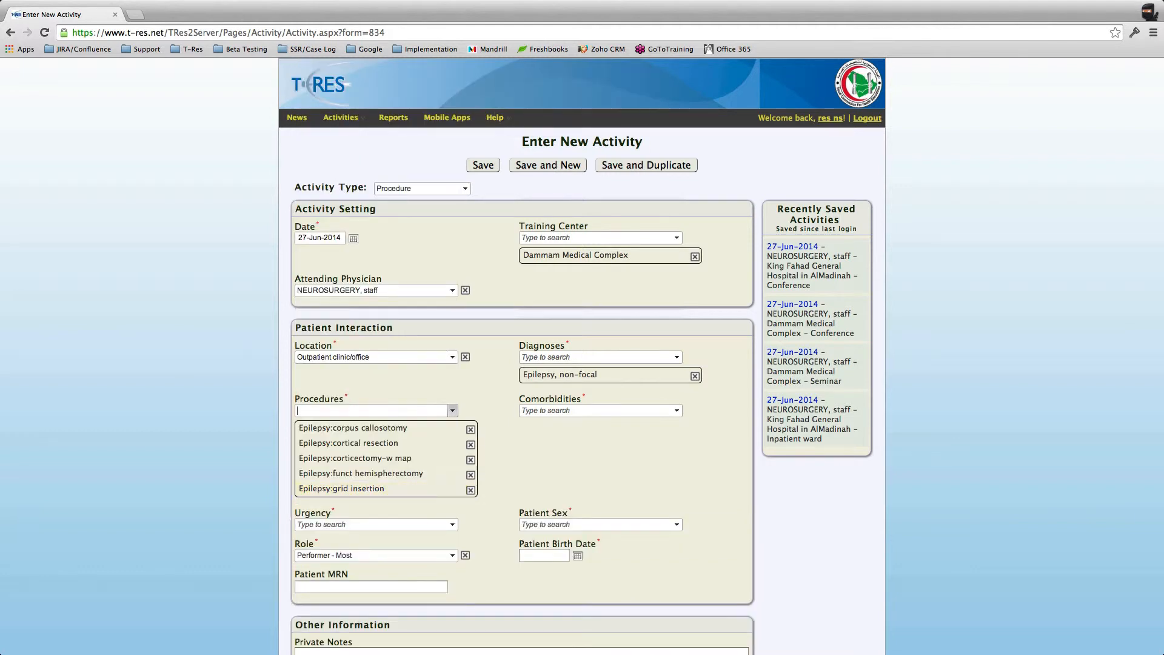
Step: Remove every procedure except Epilepsy:corpus callosotomy
click(470, 490)
click(471, 475)
click(470, 459)
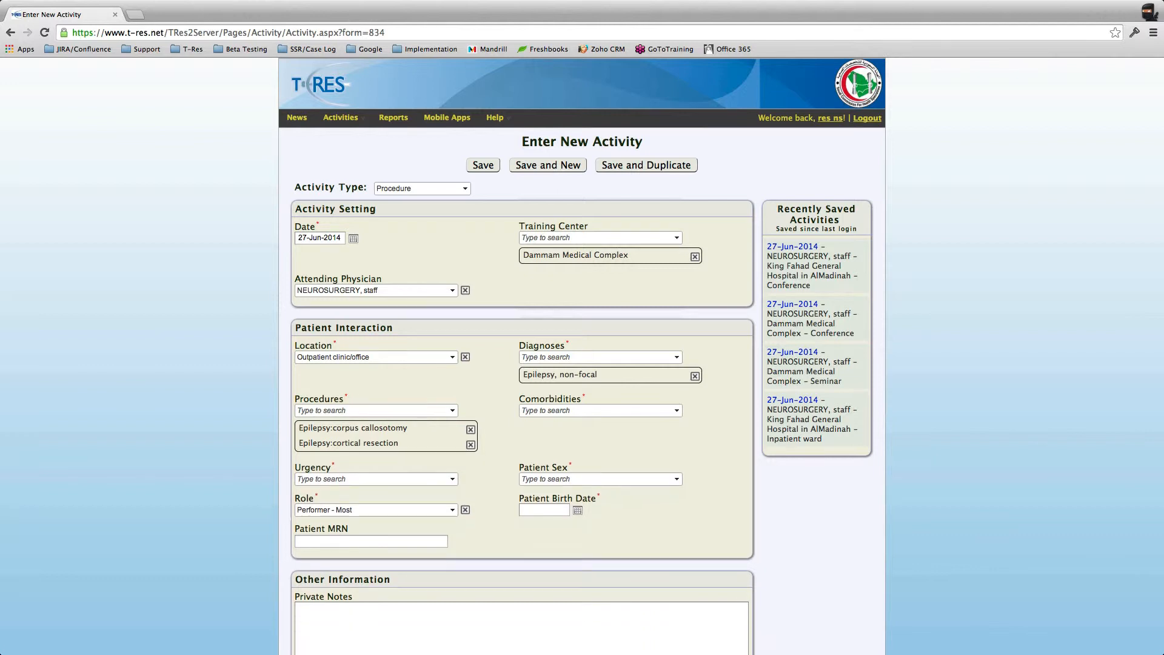
click(471, 444)
scroll(521, 364, down, 4)
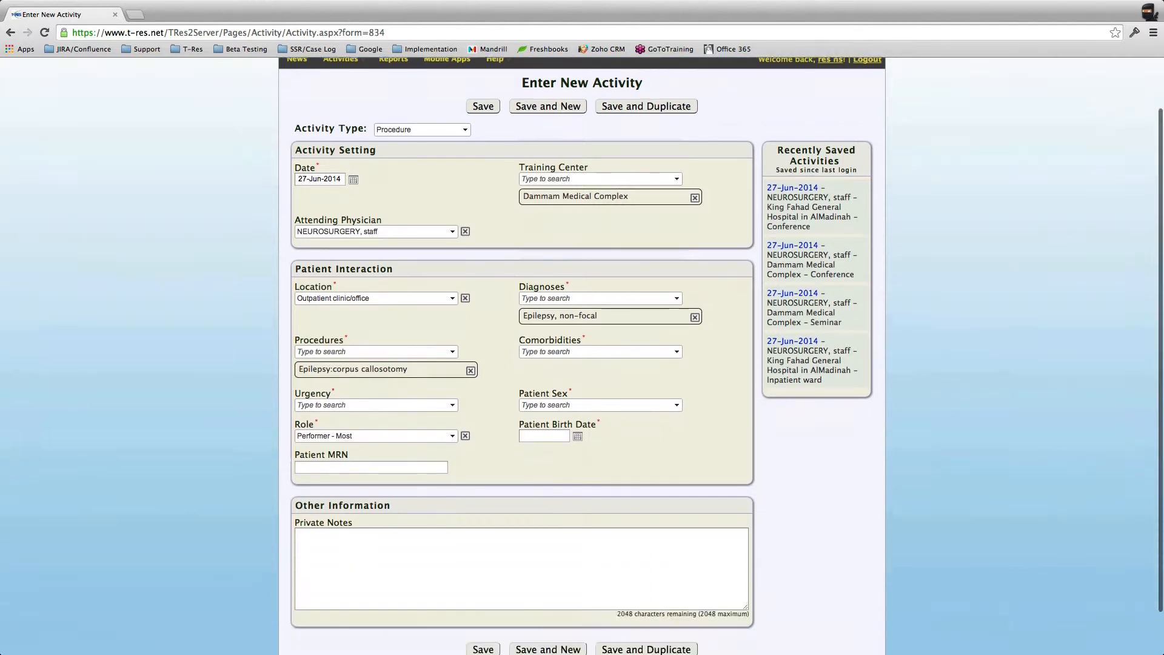
Step: Pick Alcohol as the comorbidity and set the urgency to Emergency
click(677, 302)
click(553, 319)
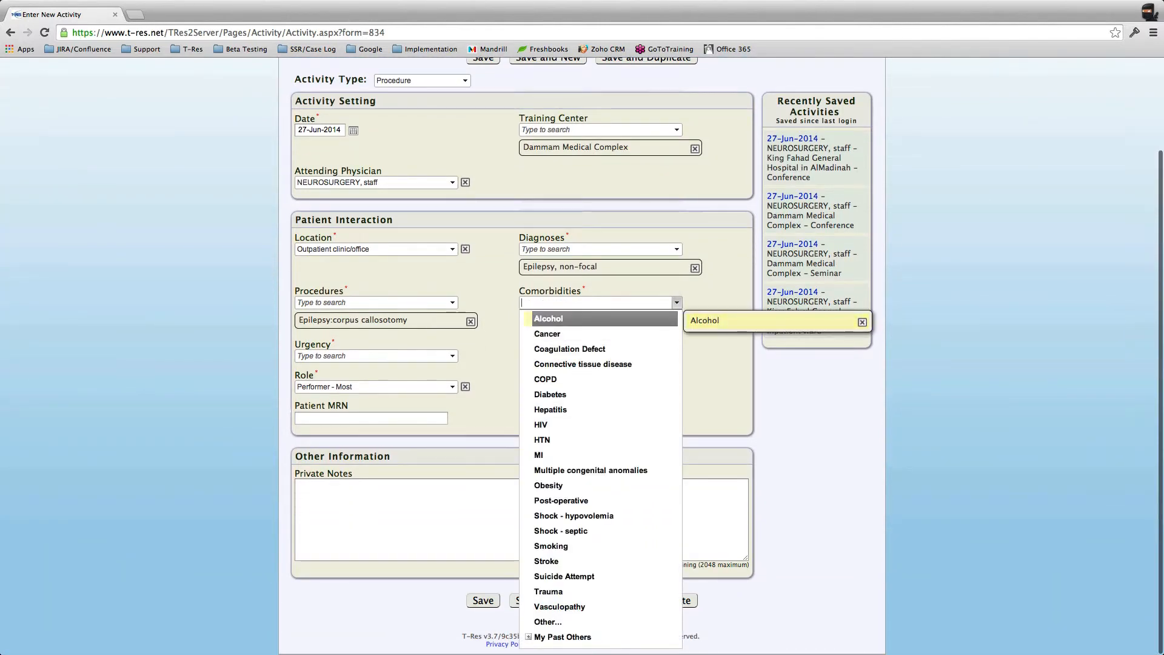
click(721, 382)
click(452, 356)
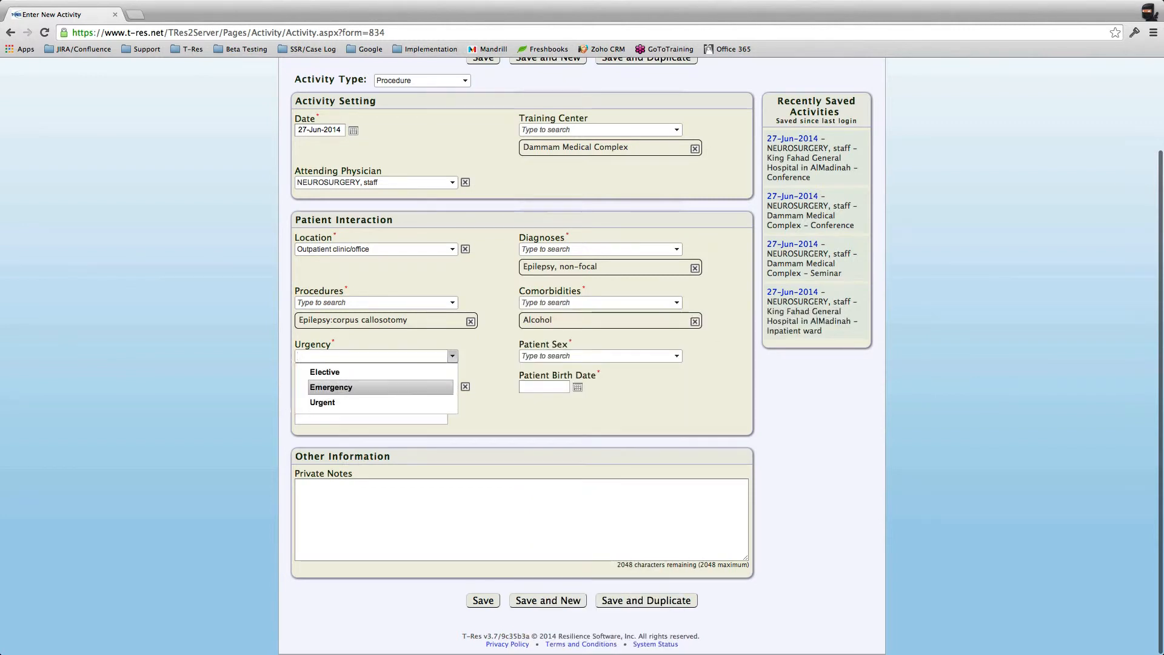
click(321, 391)
Step: Set the patient sex to Male and the role to Supervised/Assisted Peer
click(677, 356)
click(533, 387)
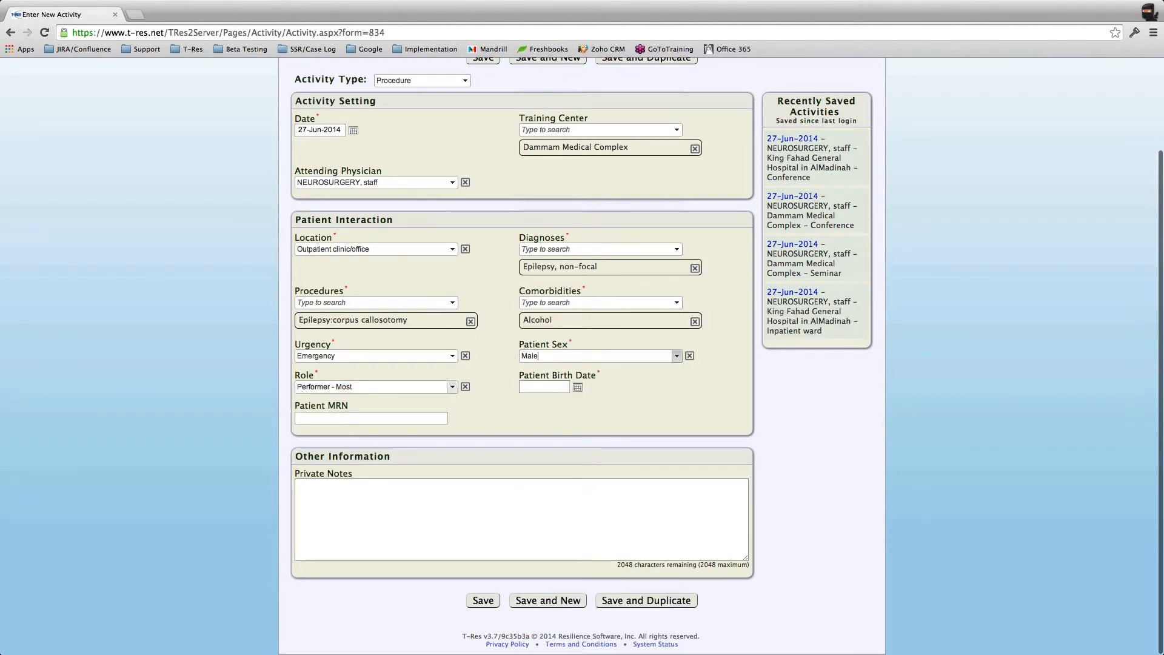
click(453, 387)
scroll(381, 327, down, 1)
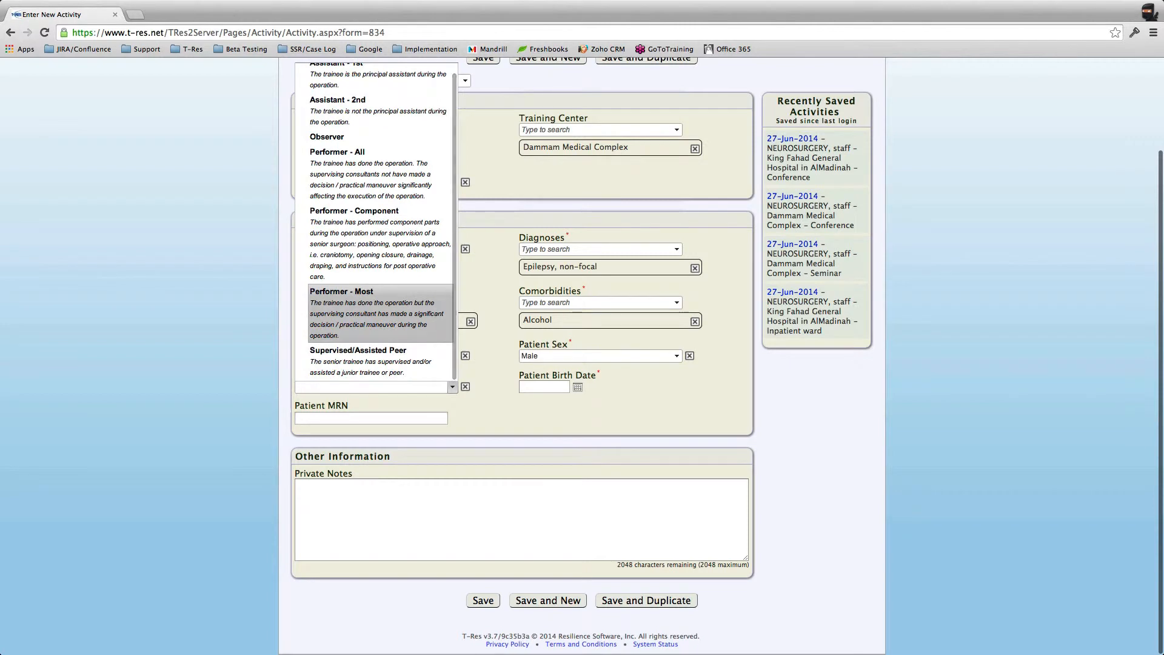
scroll(381, 249, up, 2)
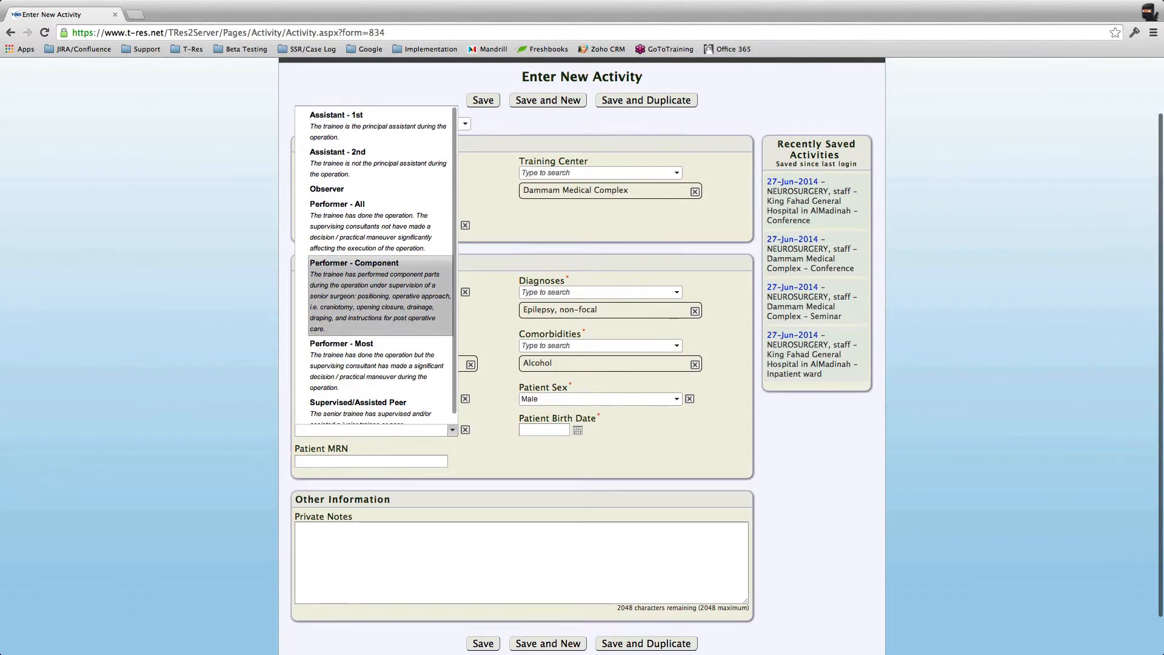
scroll(381, 267, down, 2)
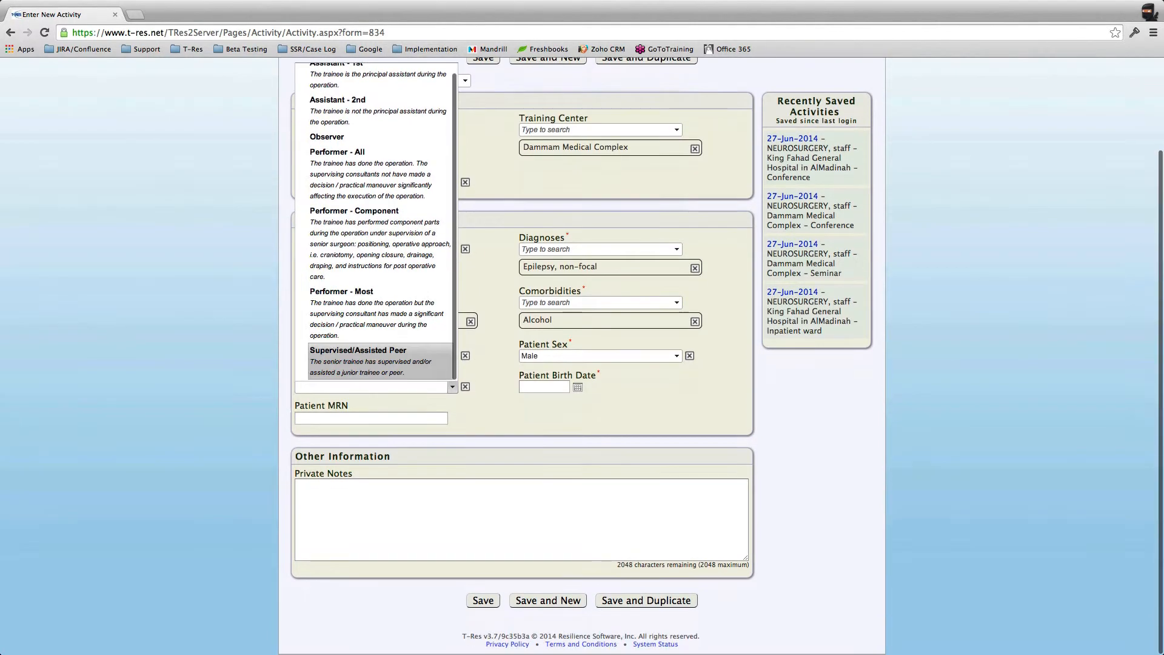
scroll(381, 189, up, 2)
scroll(381, 189, down, 2)
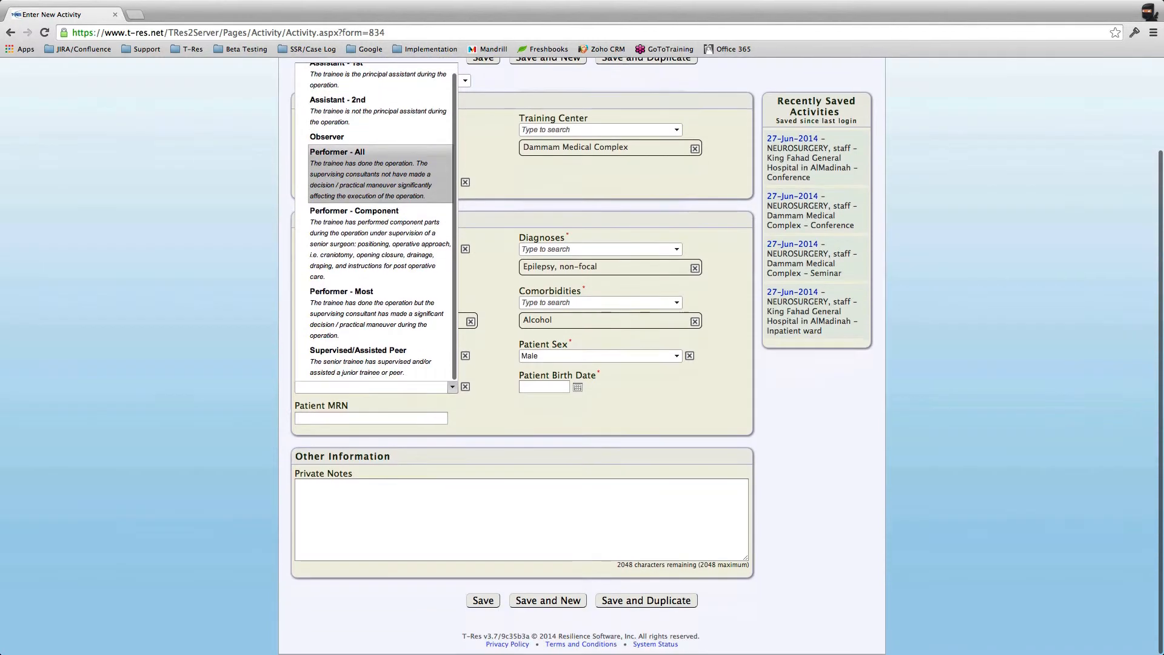
key(Return)
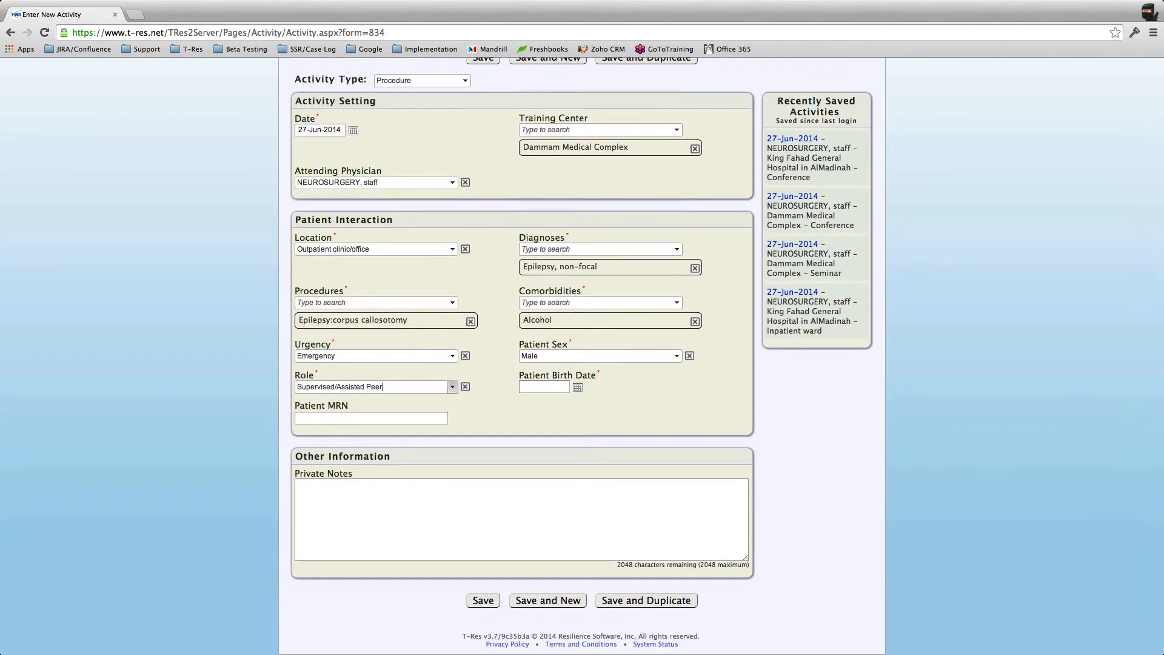
click(546, 386)
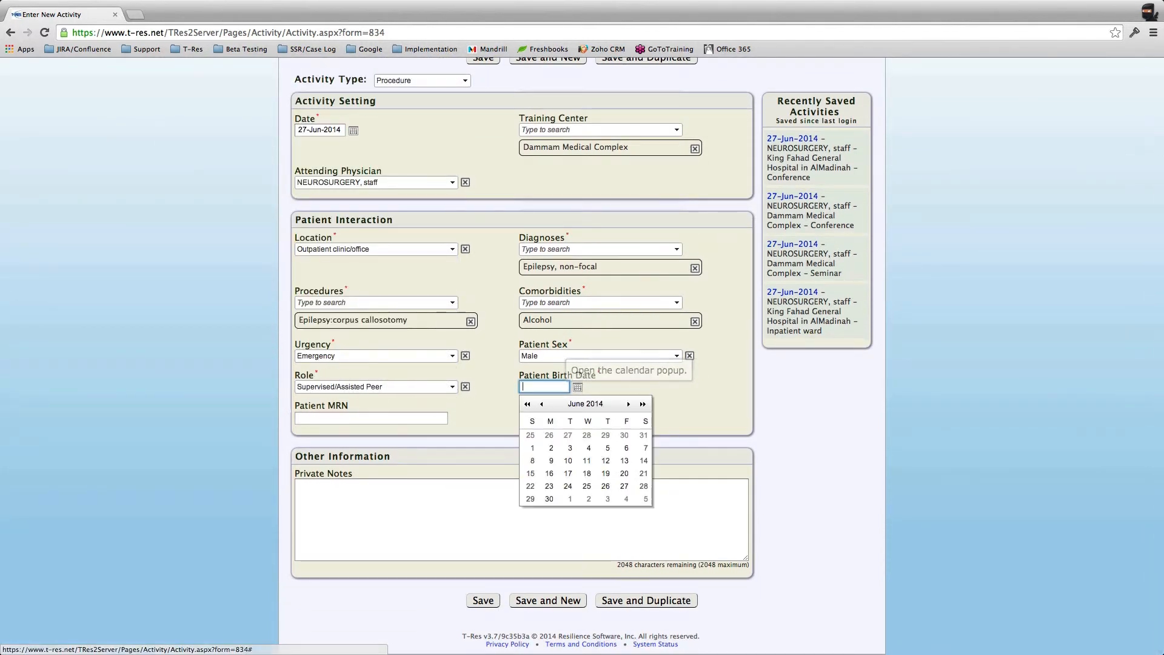
Step: Set the patient birth date to 05-May-2014 from the calendar
click(544, 376)
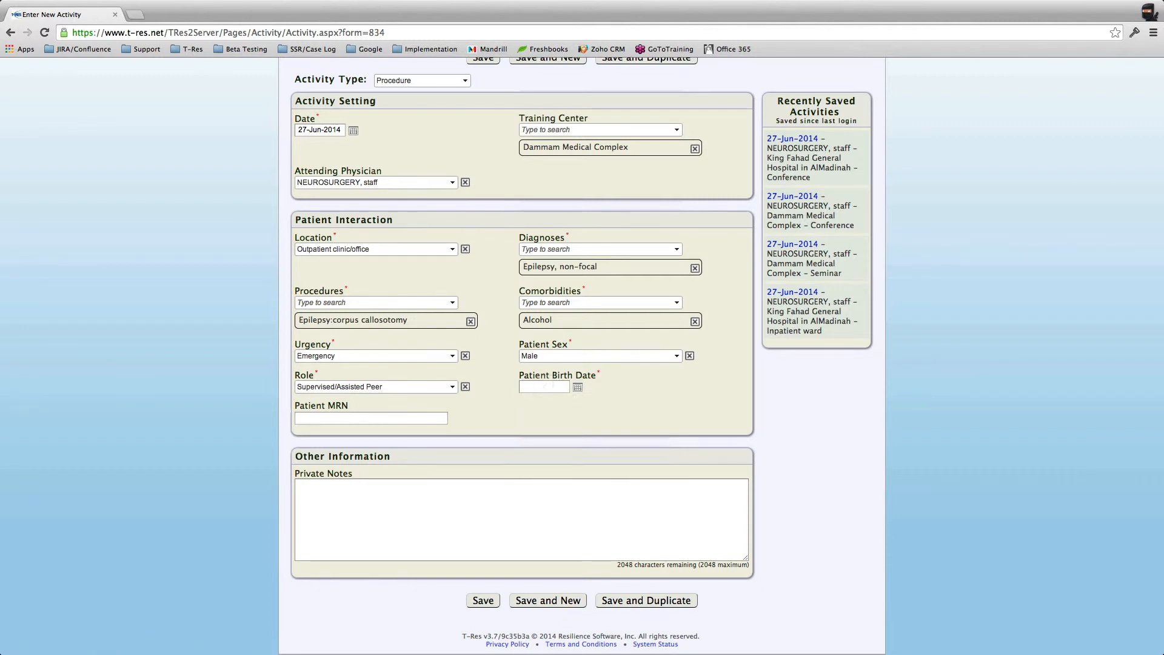
click(578, 387)
click(541, 403)
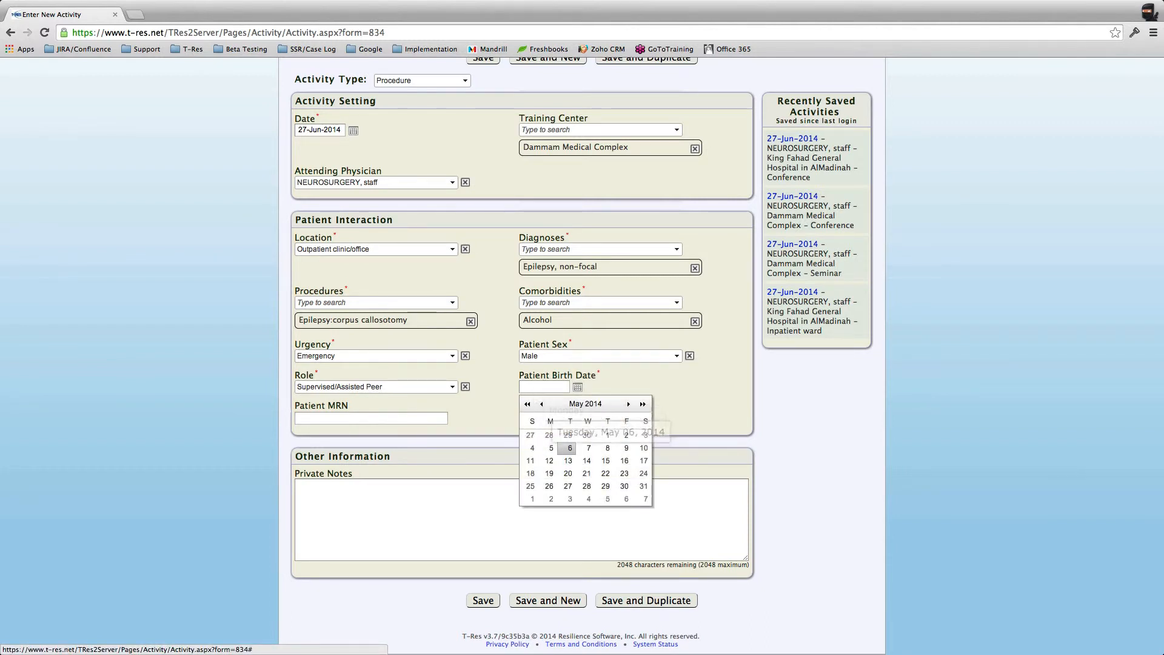
click(549, 447)
Step: Enter the patient's MRN and move on to Private Notes
click(371, 419)
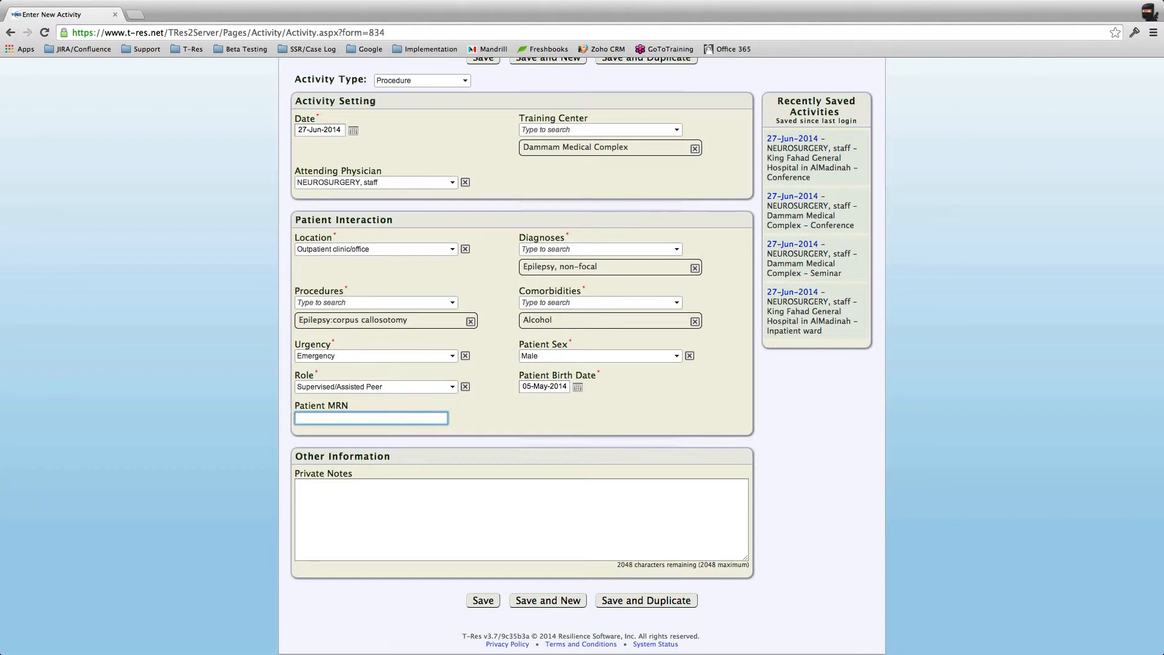
key(Tab)
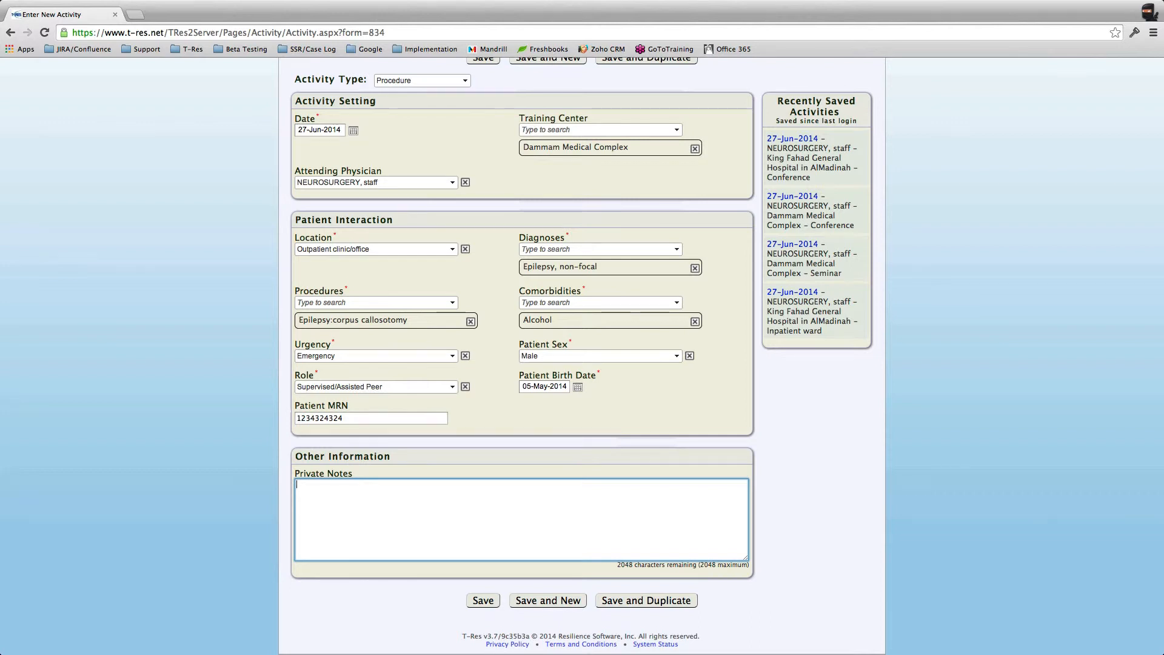
scroll(582, 364, up, 2)
scroll(582, 363, down, 1)
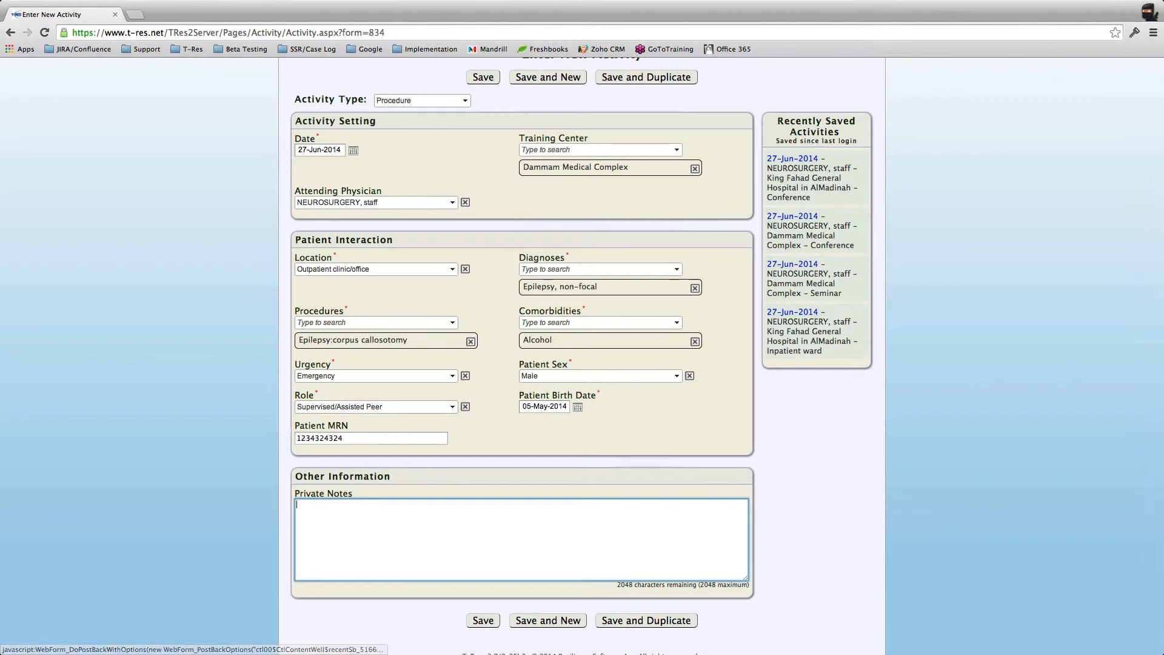
scroll(792, 311, down, 1)
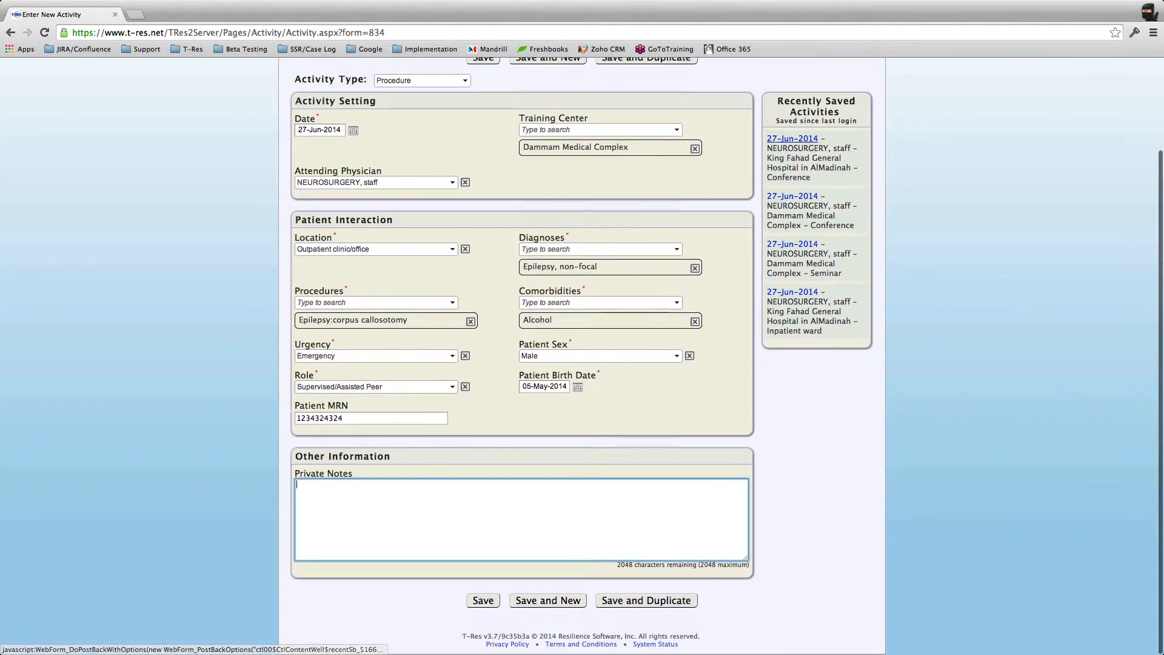
scroll(792, 296, up, 1)
scroll(582, 313, up, 5)
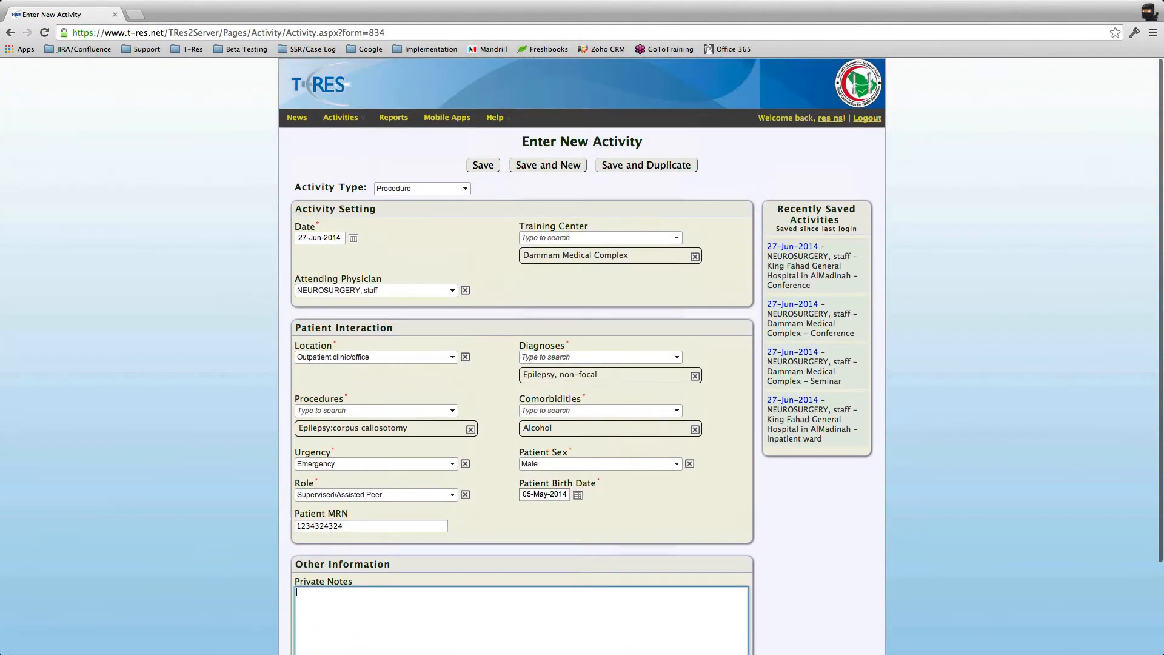
scroll(582, 355, down, 5)
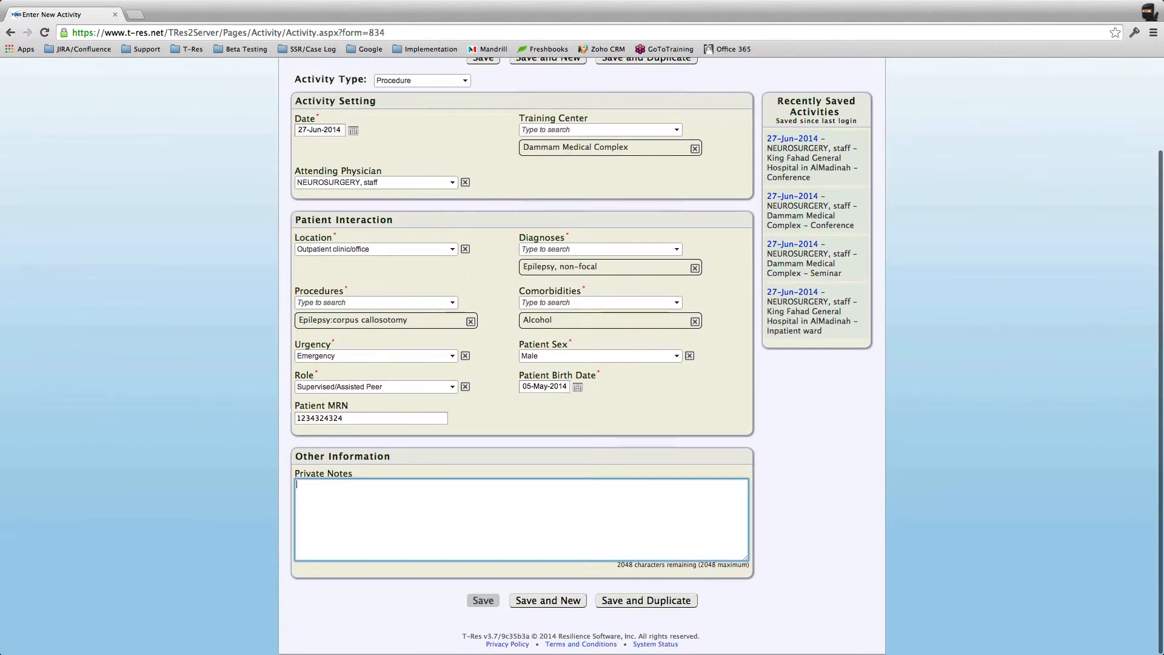
click(483, 600)
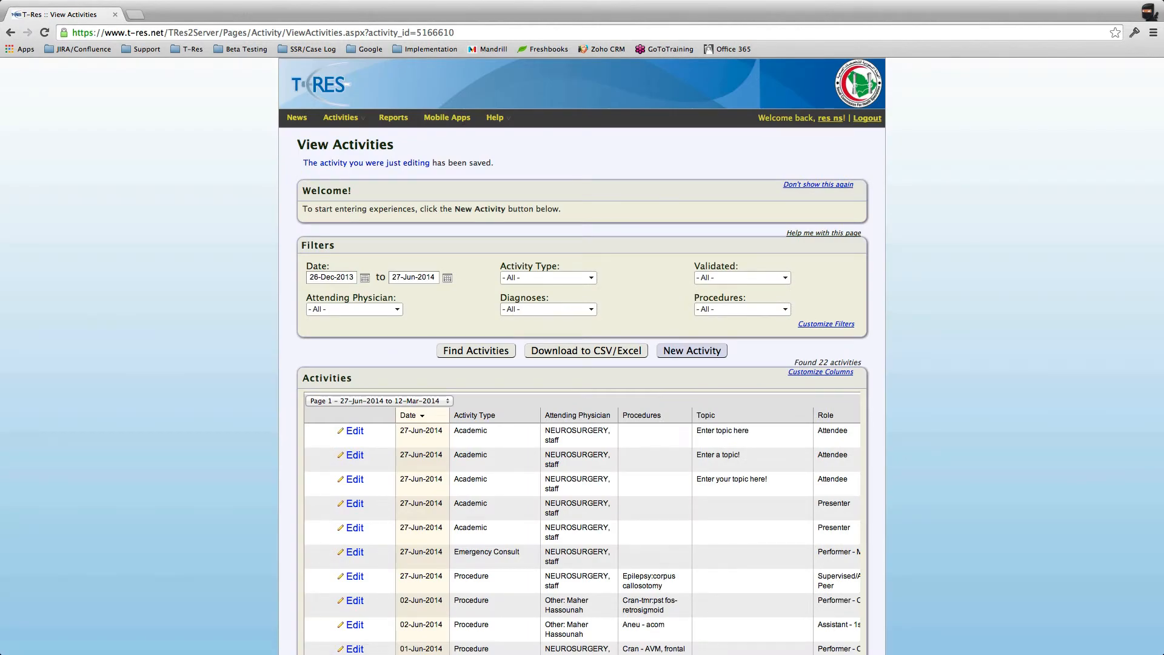
mouse_move(342, 118)
scroll(582, 364, down, 3)
scroll(582, 364, up, 2)
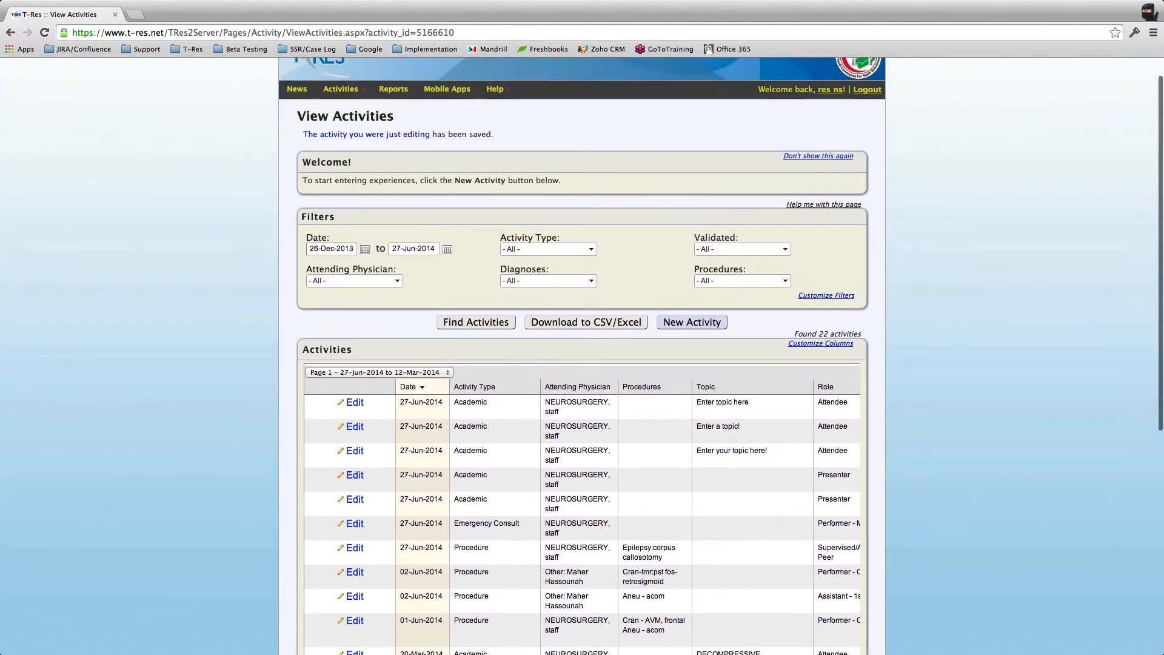
scroll(581, 364, down, 1)
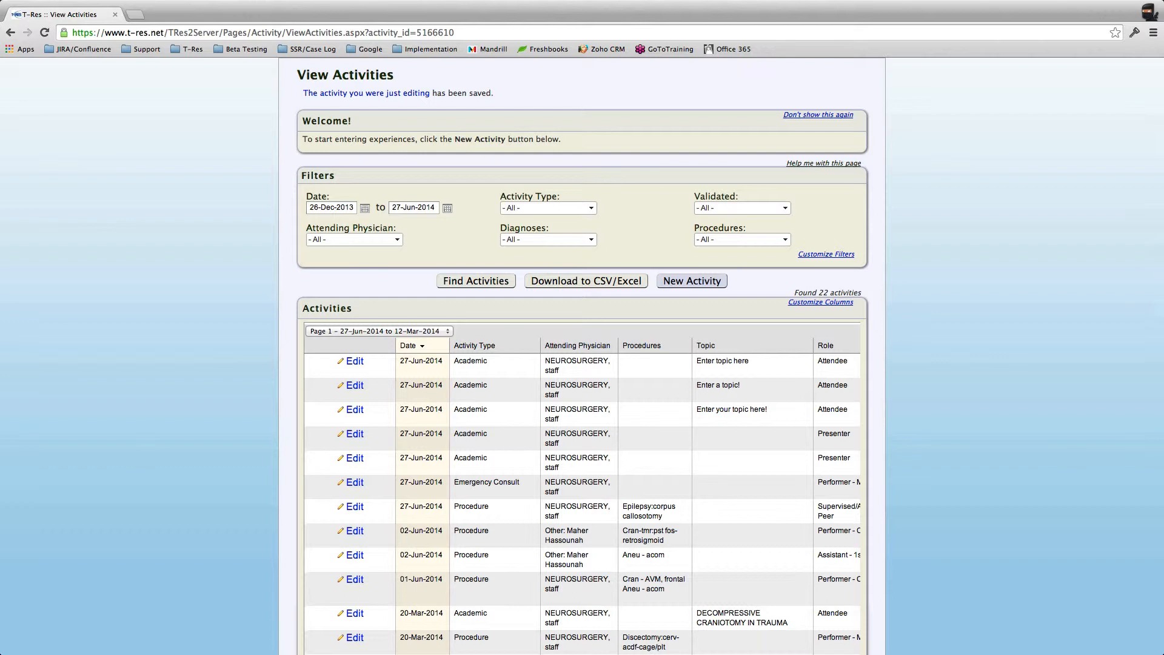
scroll(582, 363, up, 1)
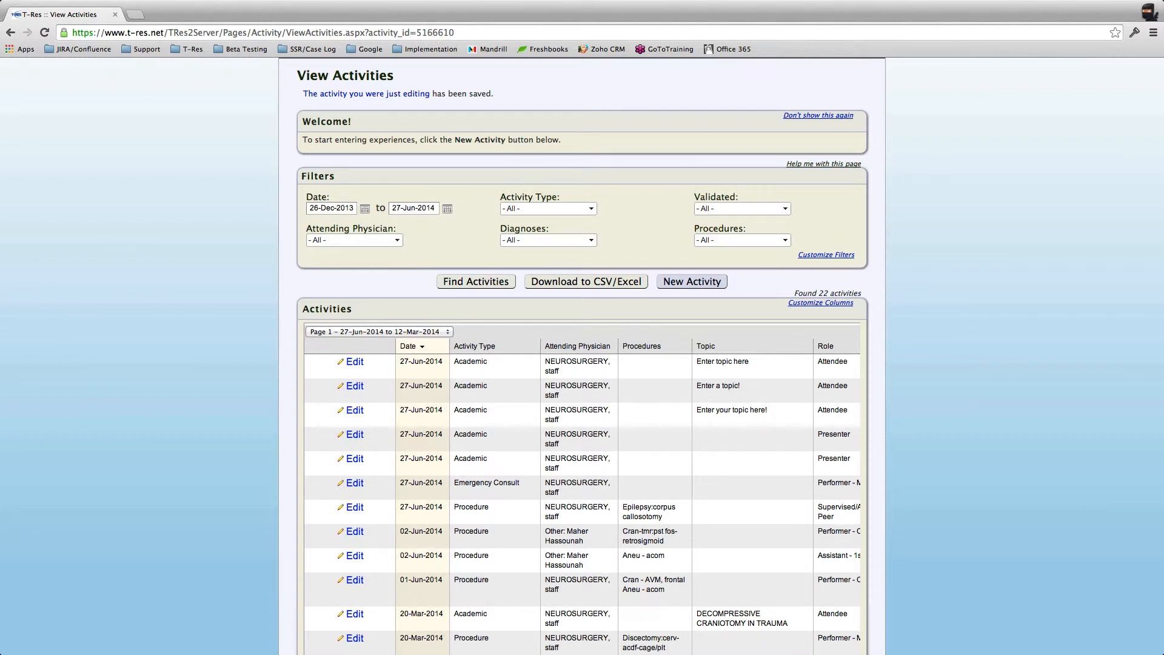
scroll(581, 364, down, 1)
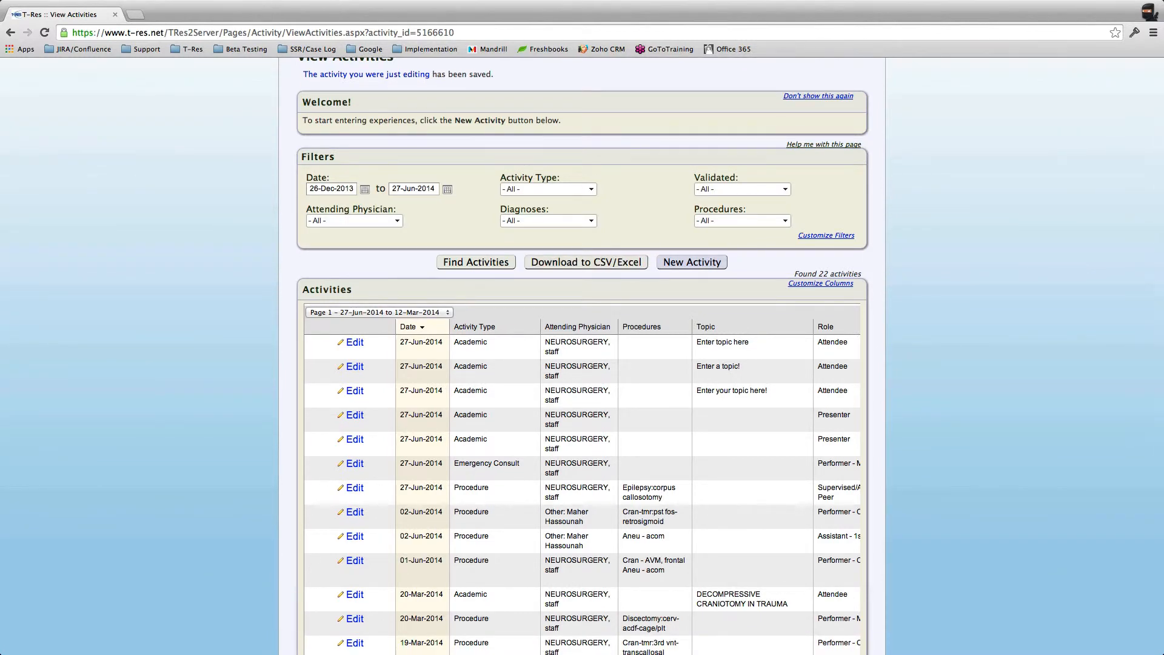
Step: Check the start and end date calendars, leaving both dates unchanged
click(447, 189)
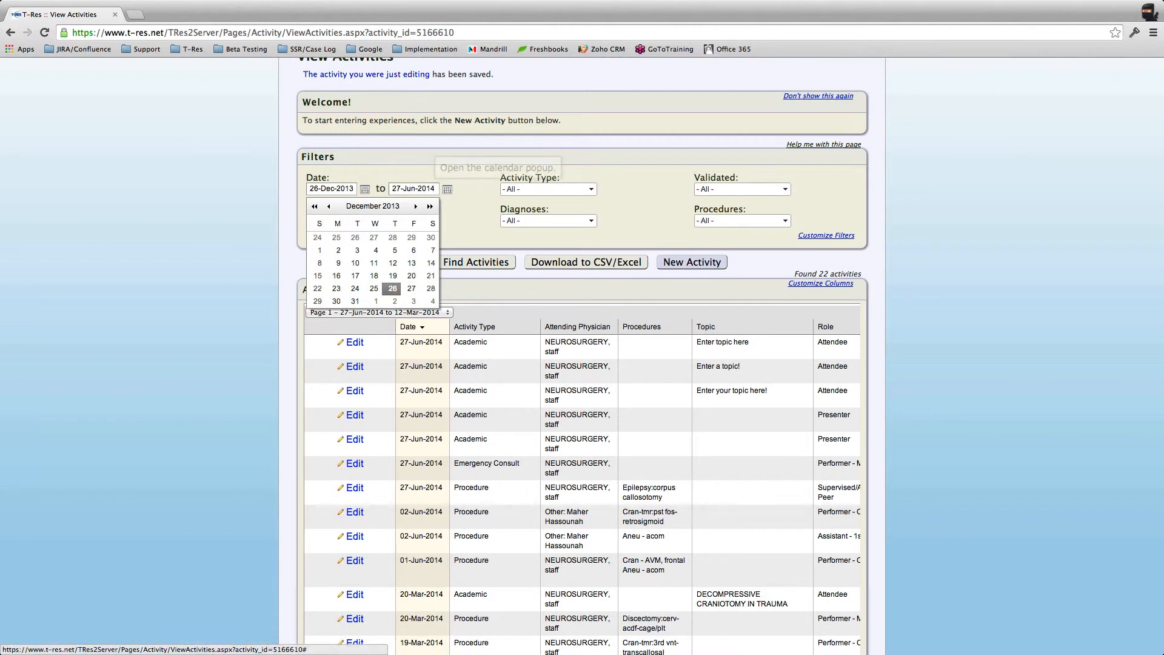
click(364, 189)
click(447, 189)
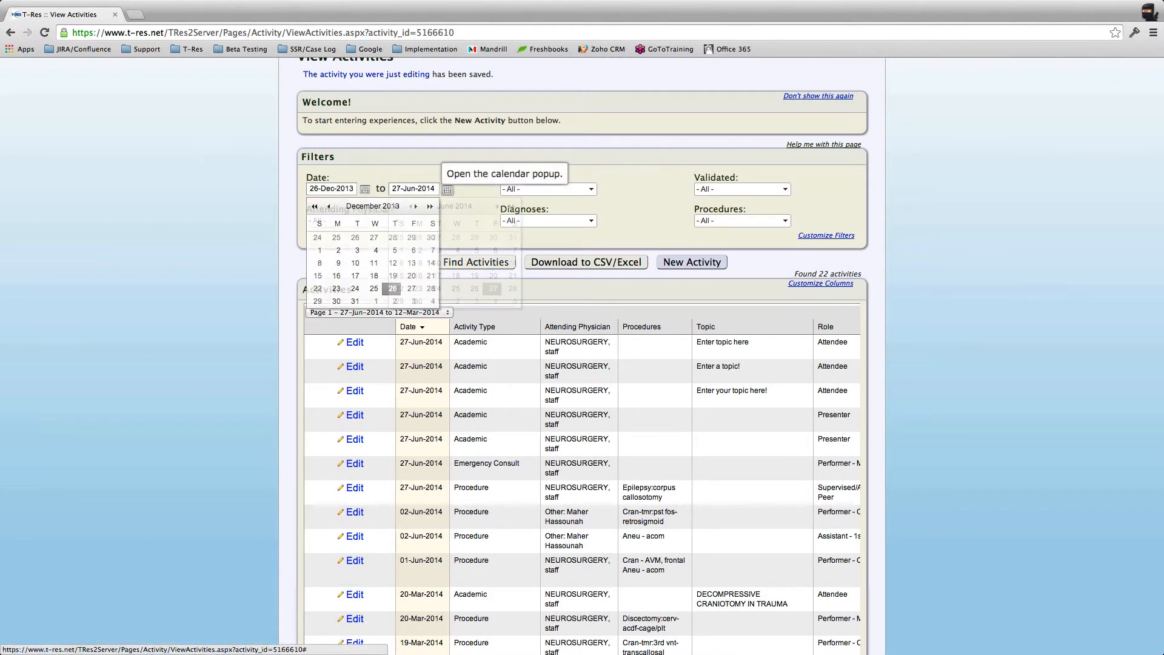
click(365, 190)
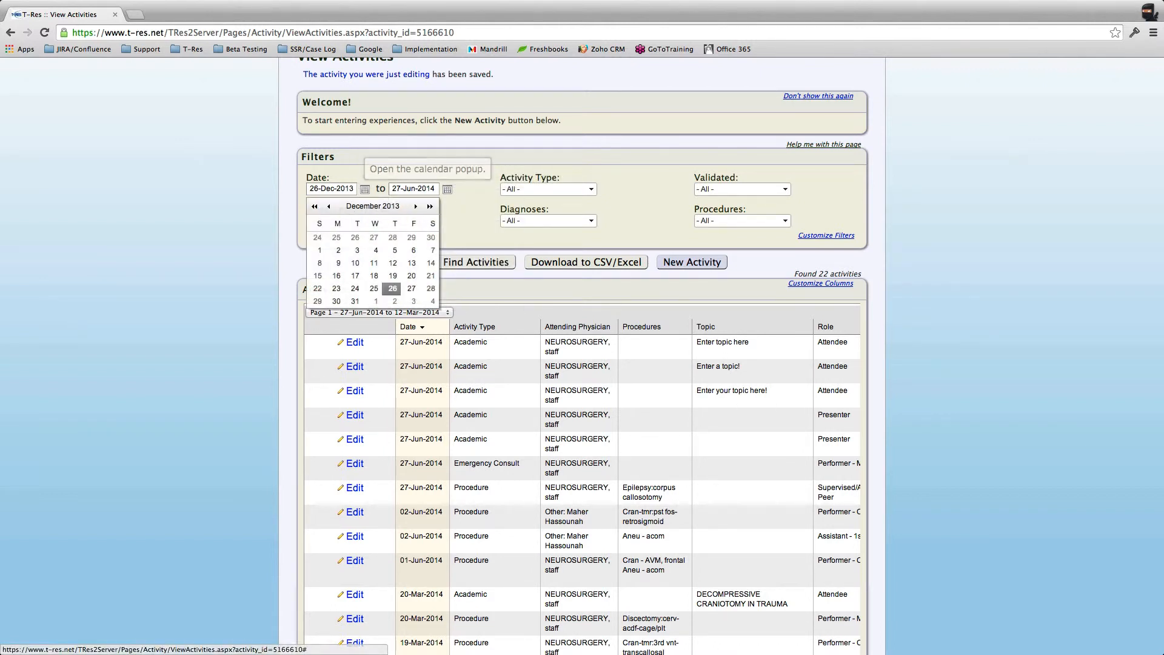
click(466, 234)
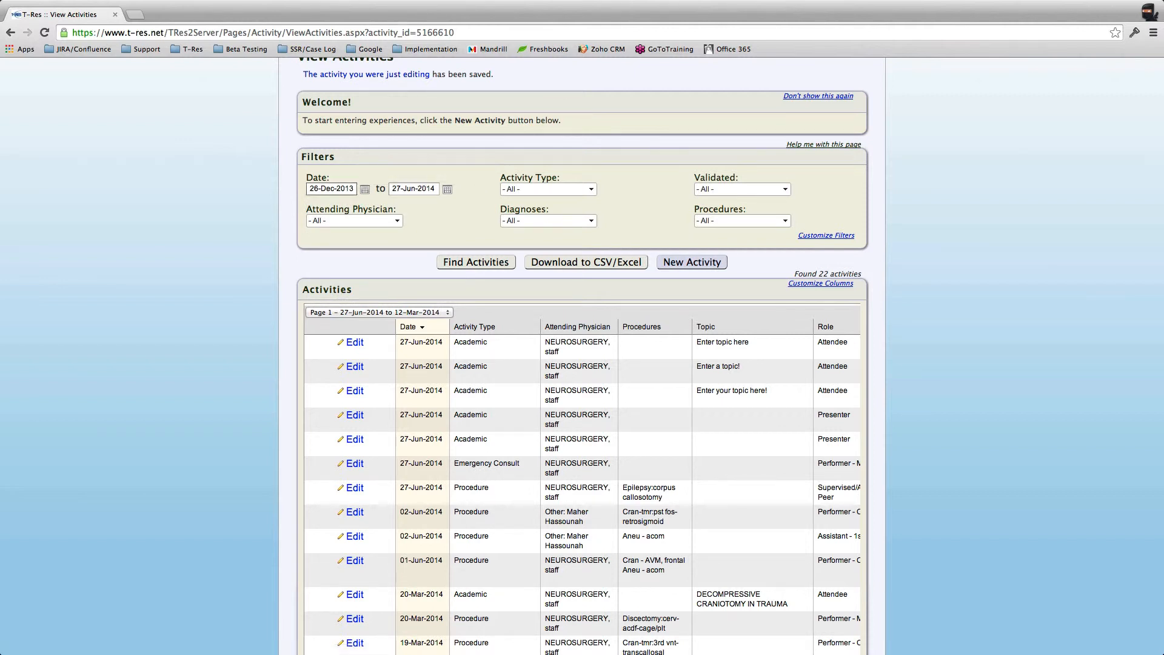
click(365, 189)
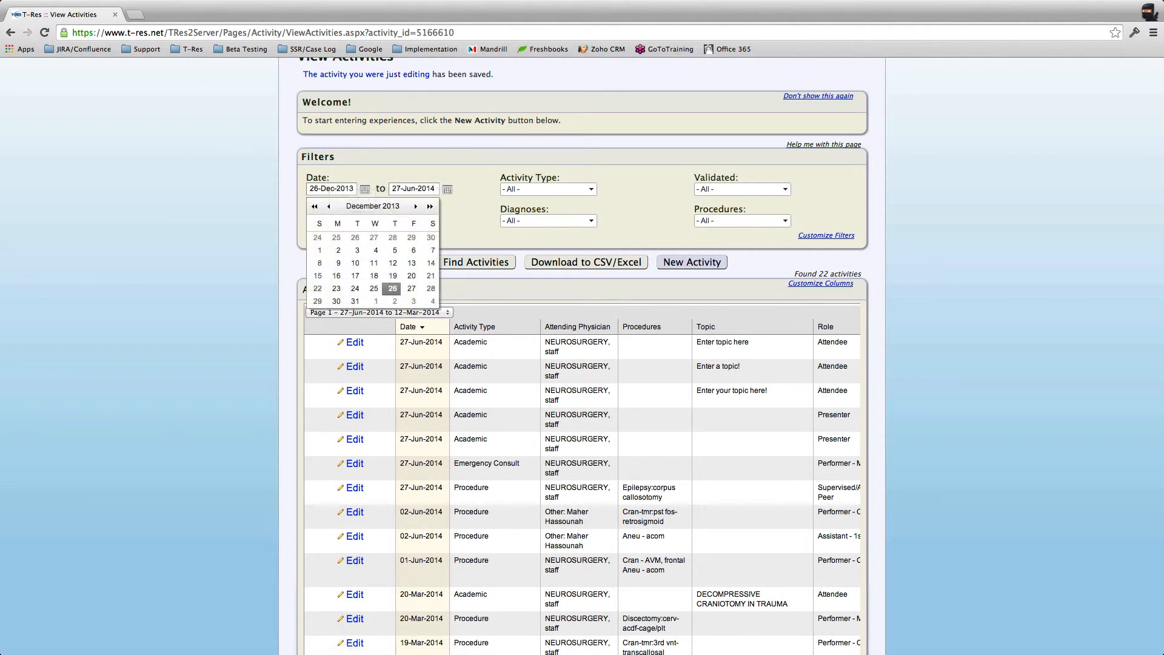
click(365, 189)
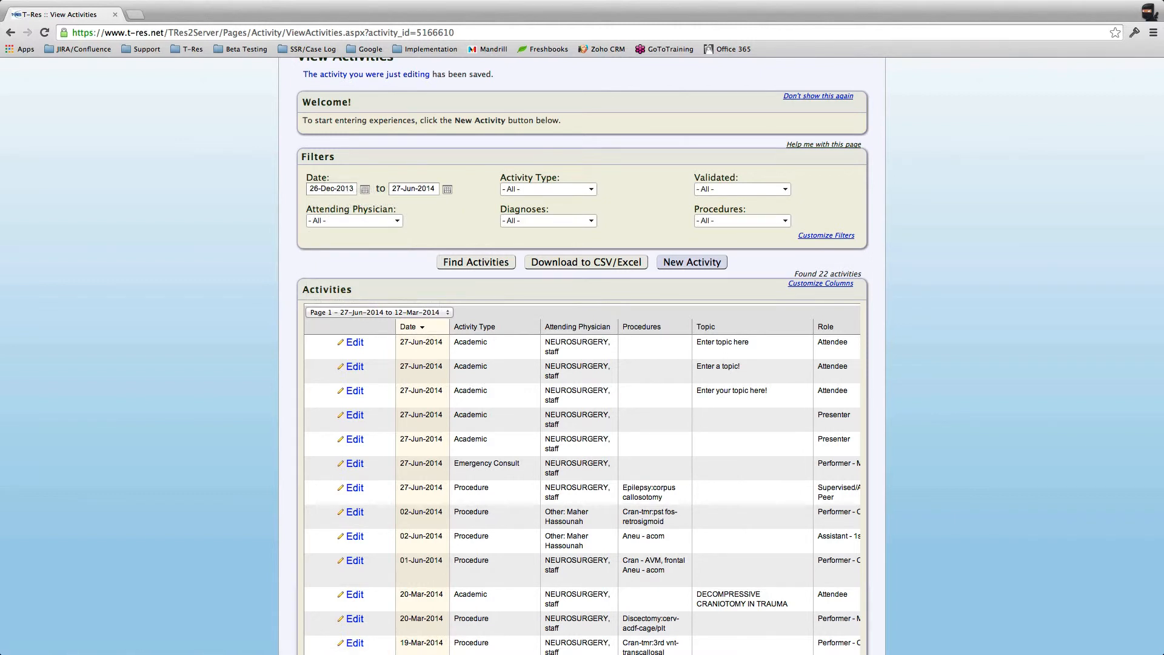
Step: Filter the activities to the Procedure activity type and run Find Activities
click(591, 189)
click(665, 206)
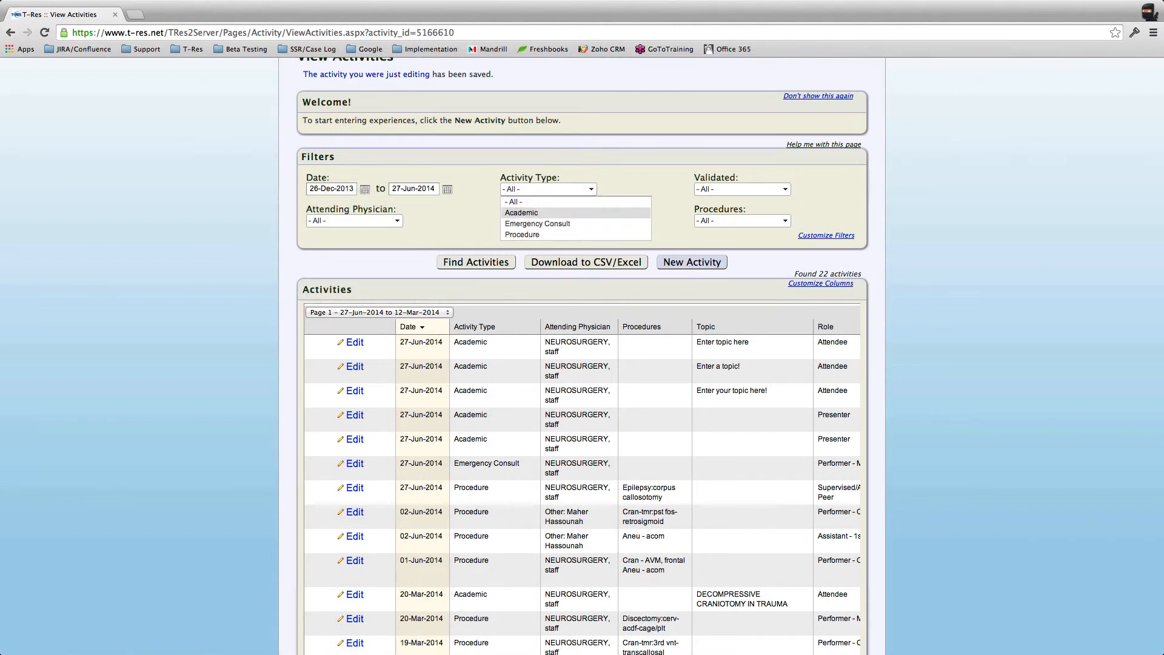
click(591, 189)
key(Down)
key(Down)
key(Down)
click(521, 234)
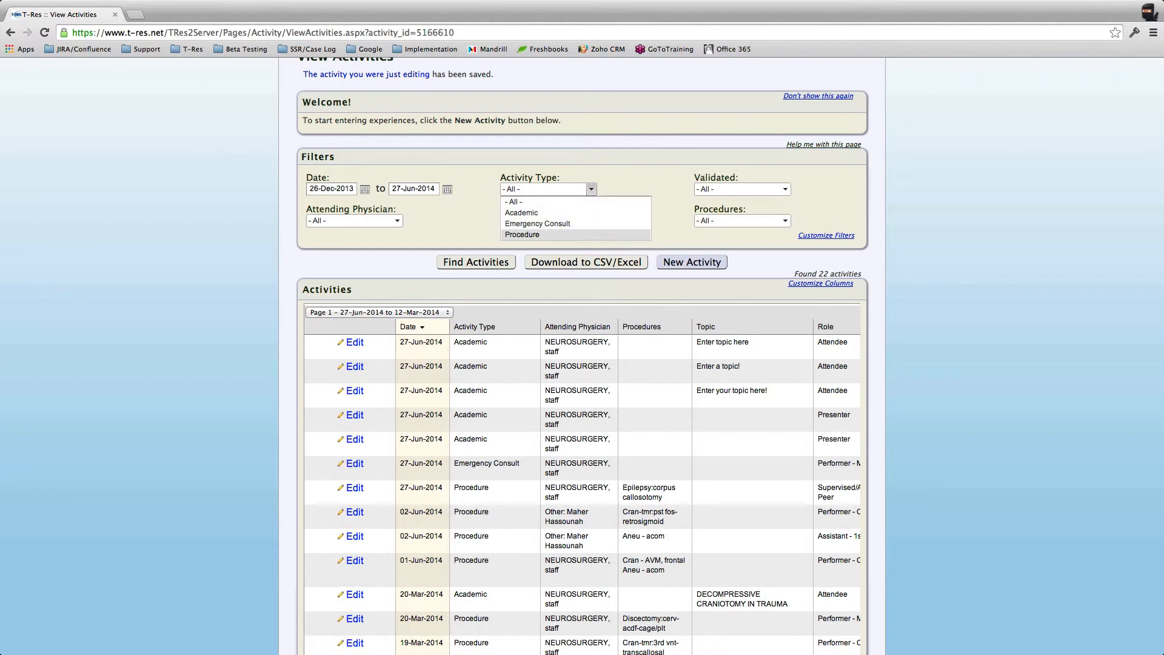
click(476, 262)
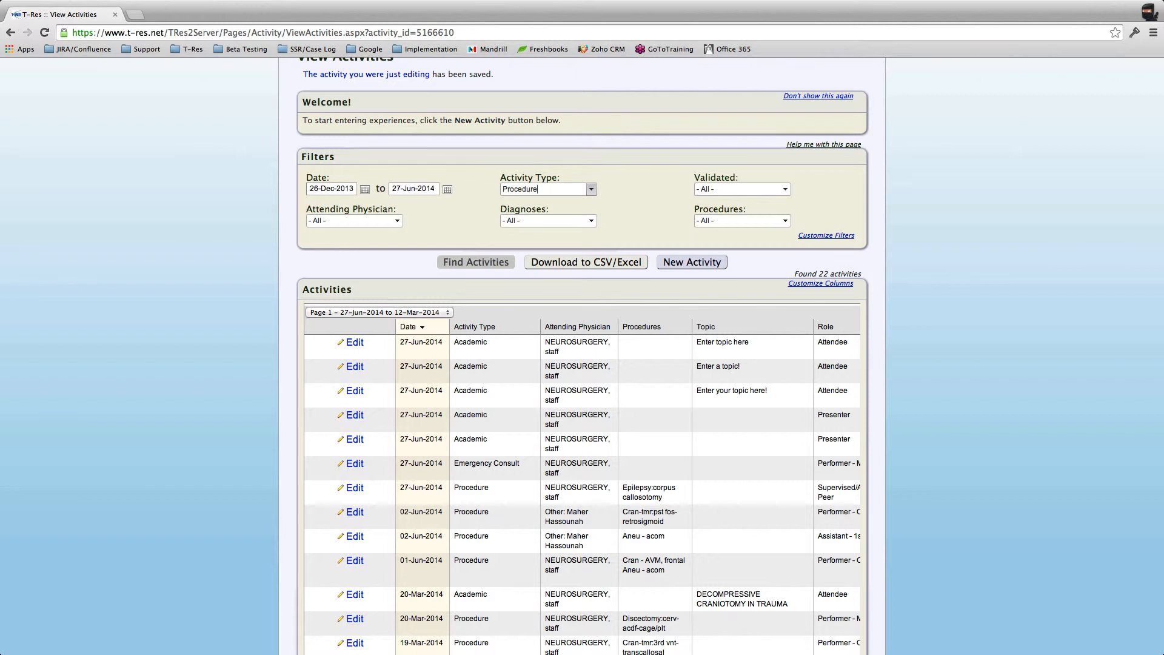
click(475, 262)
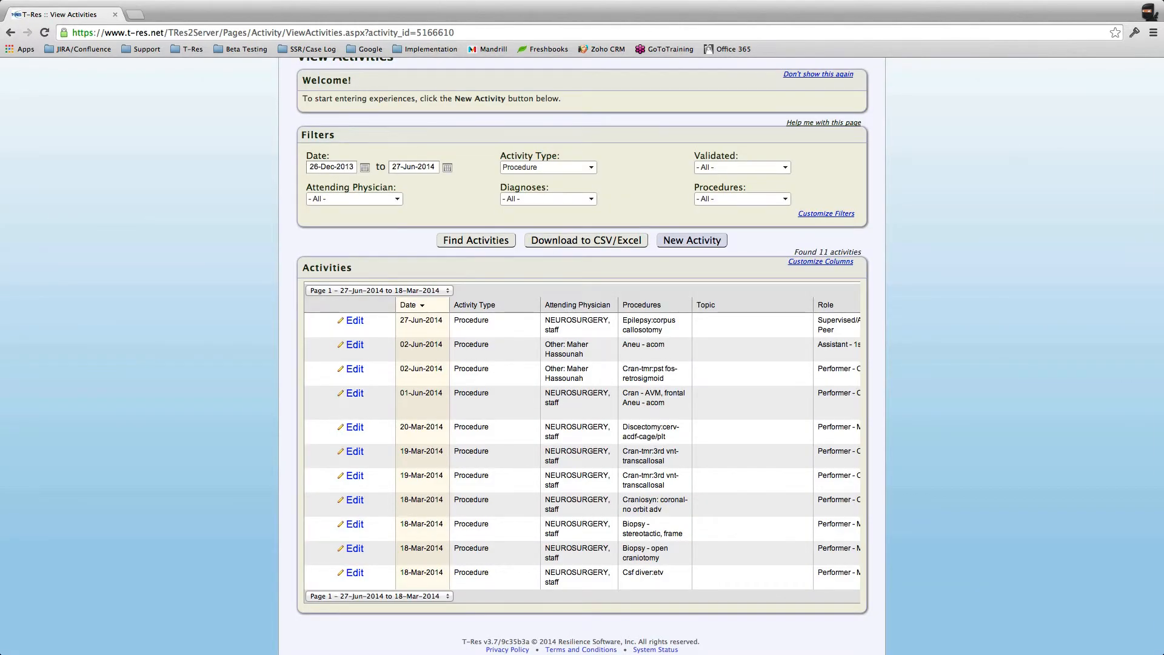
Step: Look over the Validated and Procedures filter choices without changing them
scroll(352, 396, up, 3)
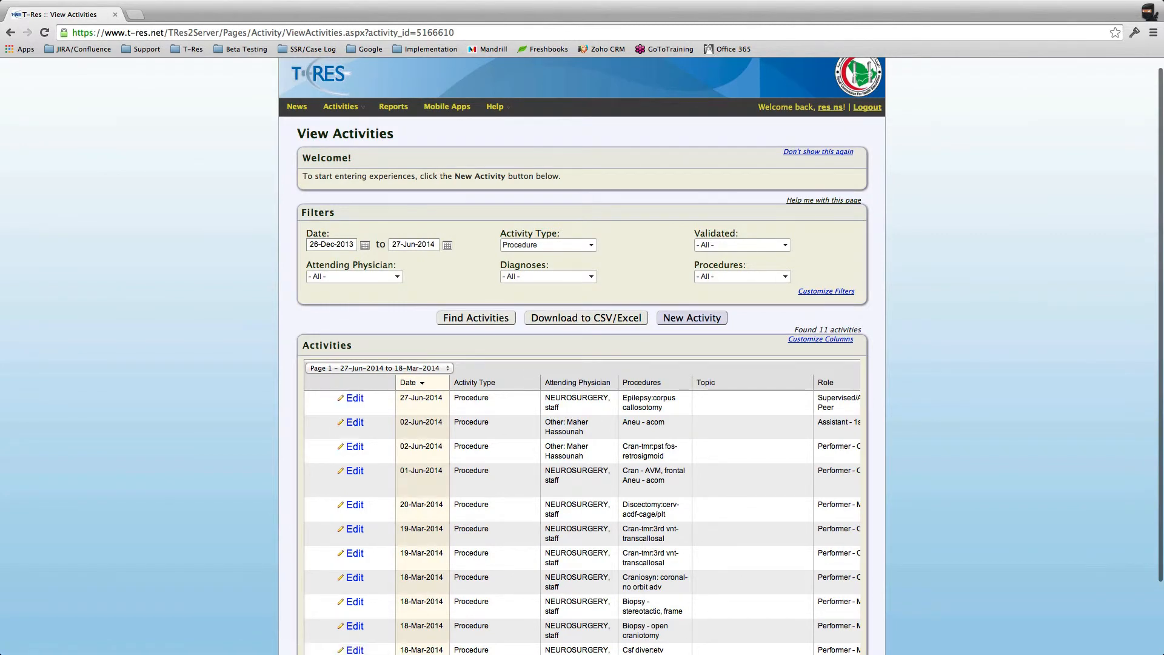
scroll(582, 484, down, 3)
scroll(582, 485, up, 2)
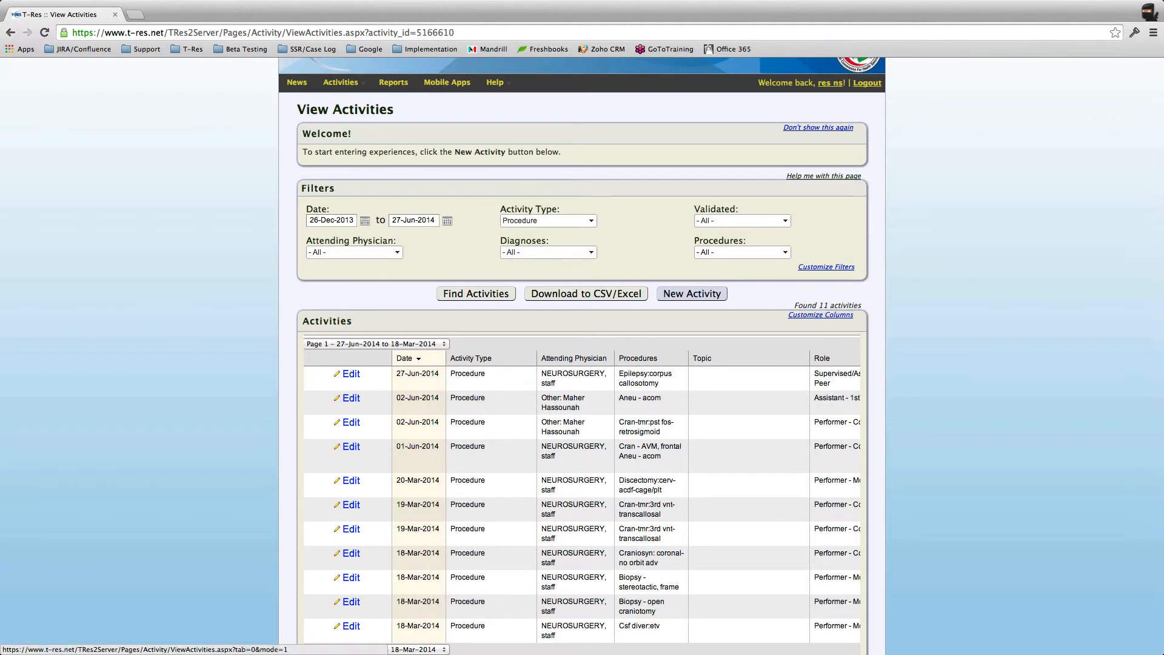
click(785, 221)
click(857, 249)
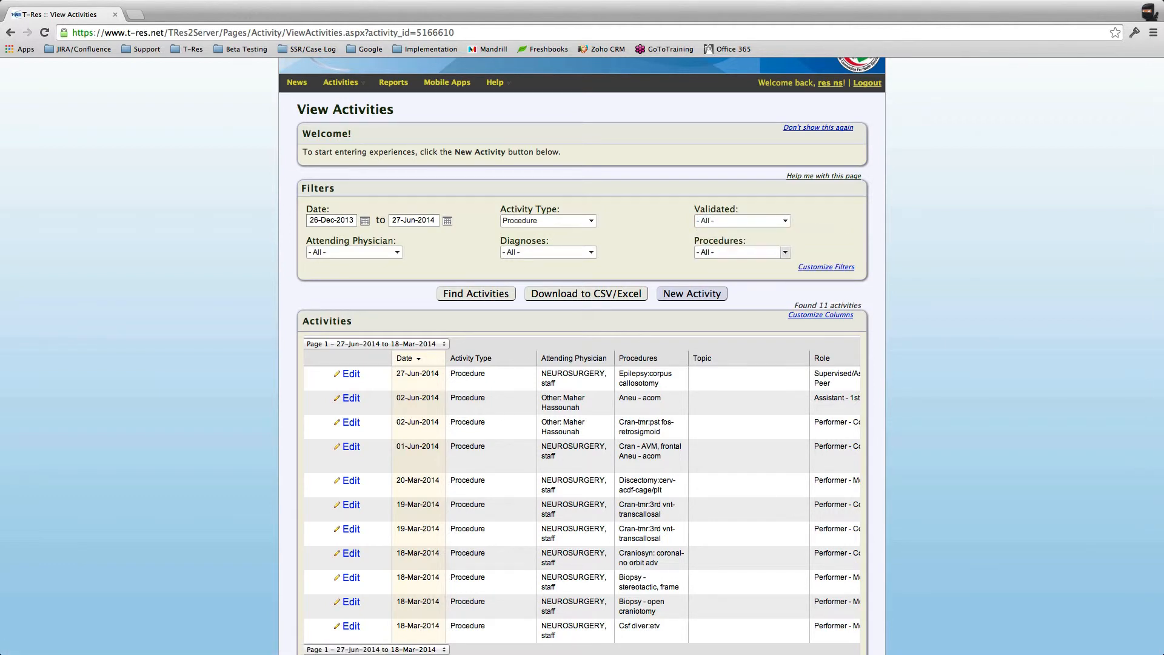
click(785, 253)
click(858, 246)
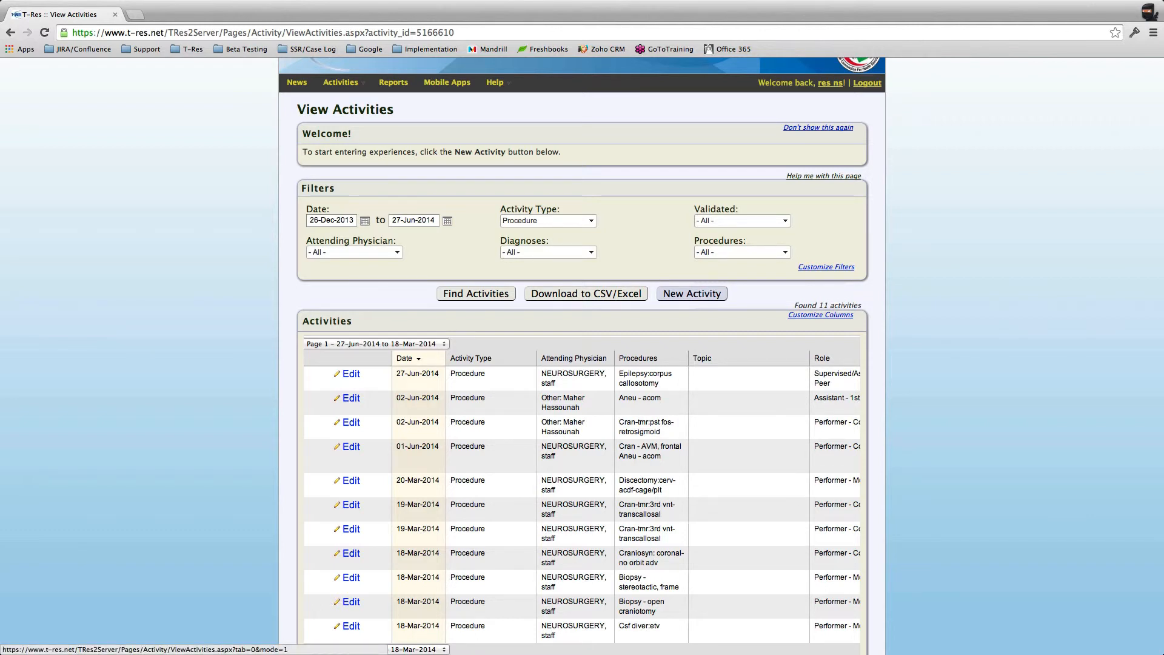
Step: Add Training Center and Role filters, drop Validated, and keep Diagnoses enabled
click(692, 293)
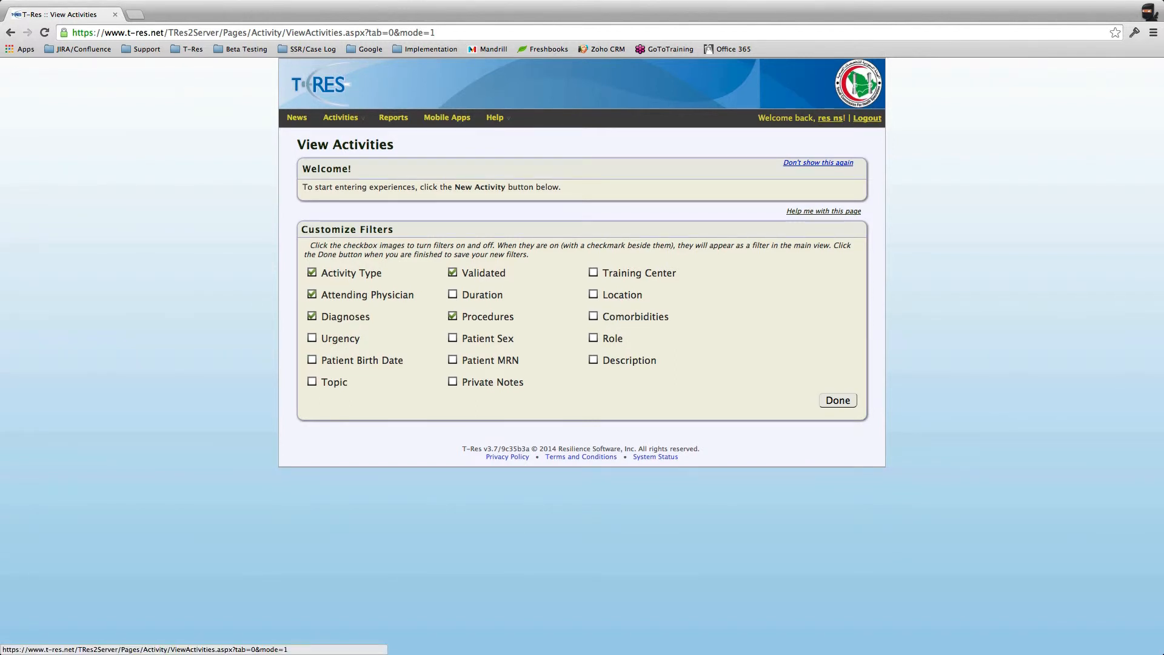
click(592, 272)
click(312, 316)
click(312, 316)
click(453, 272)
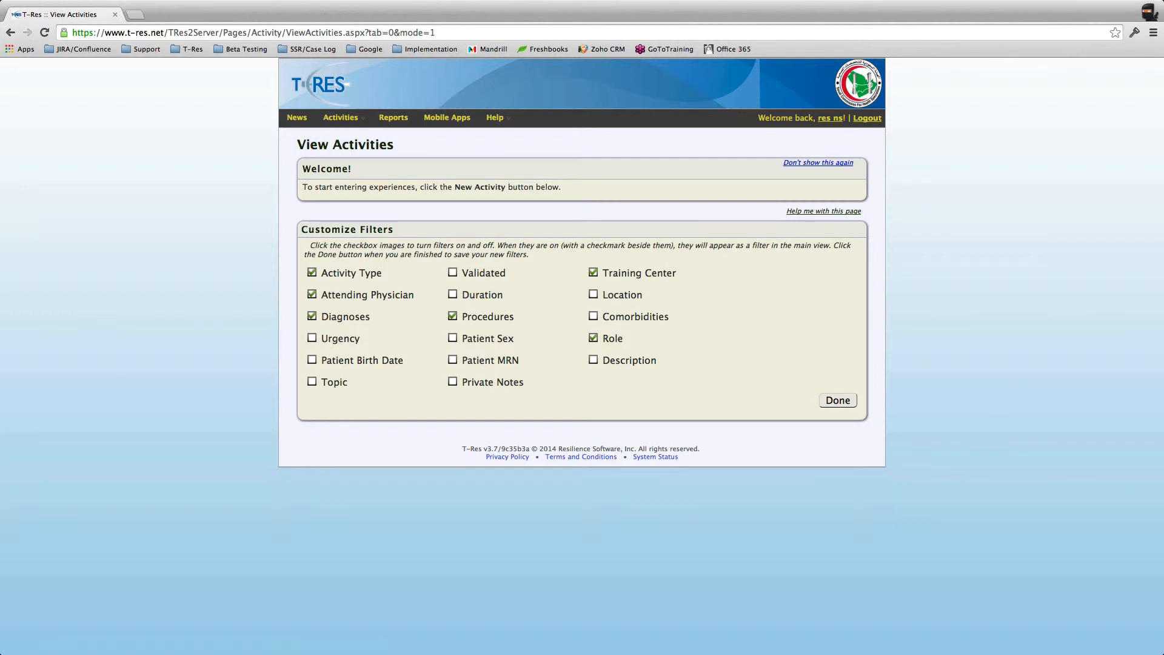
click(312, 315)
click(312, 316)
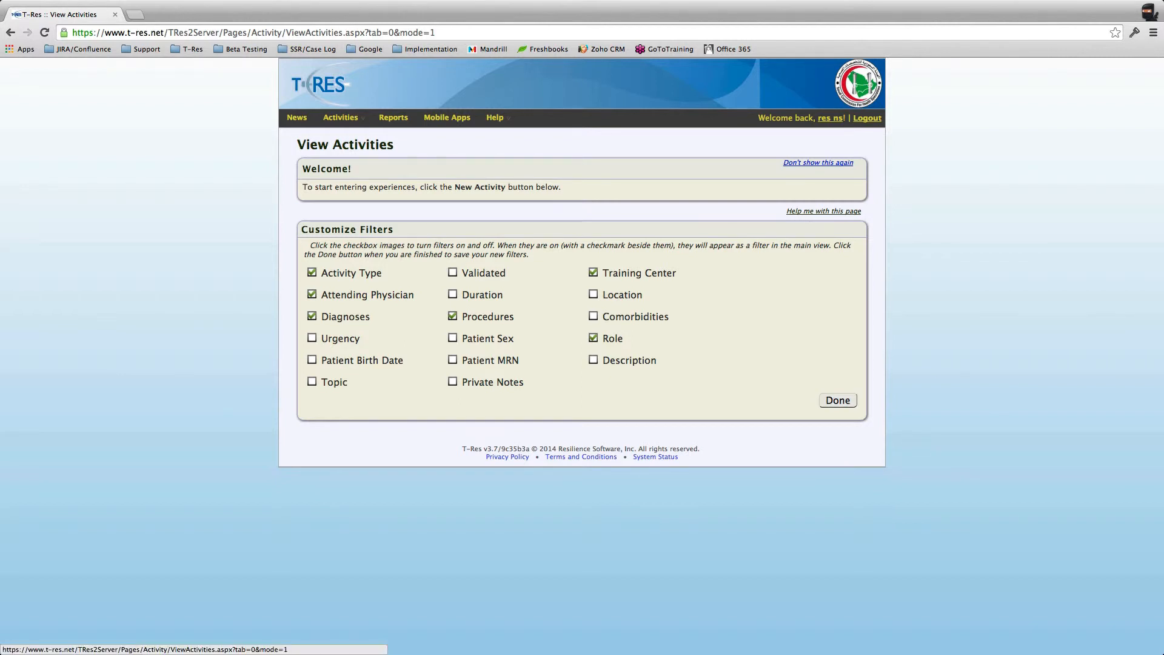
click(837, 400)
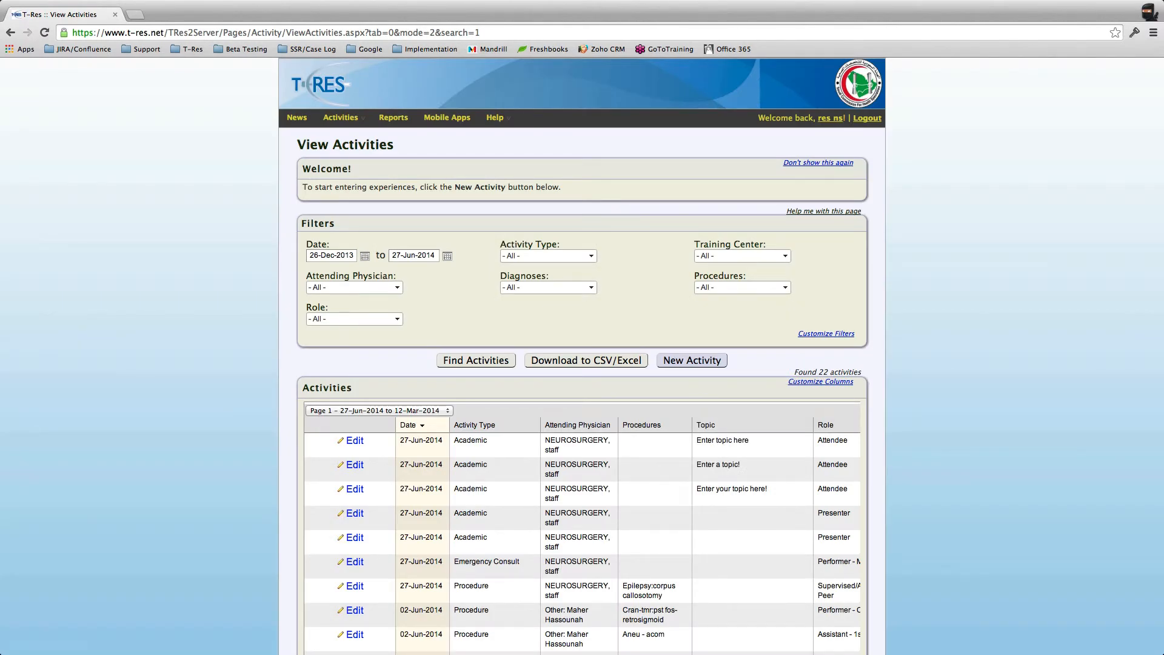
Step: Review the Role filter choices, leaving all roles selected, and scroll the list
click(397, 319)
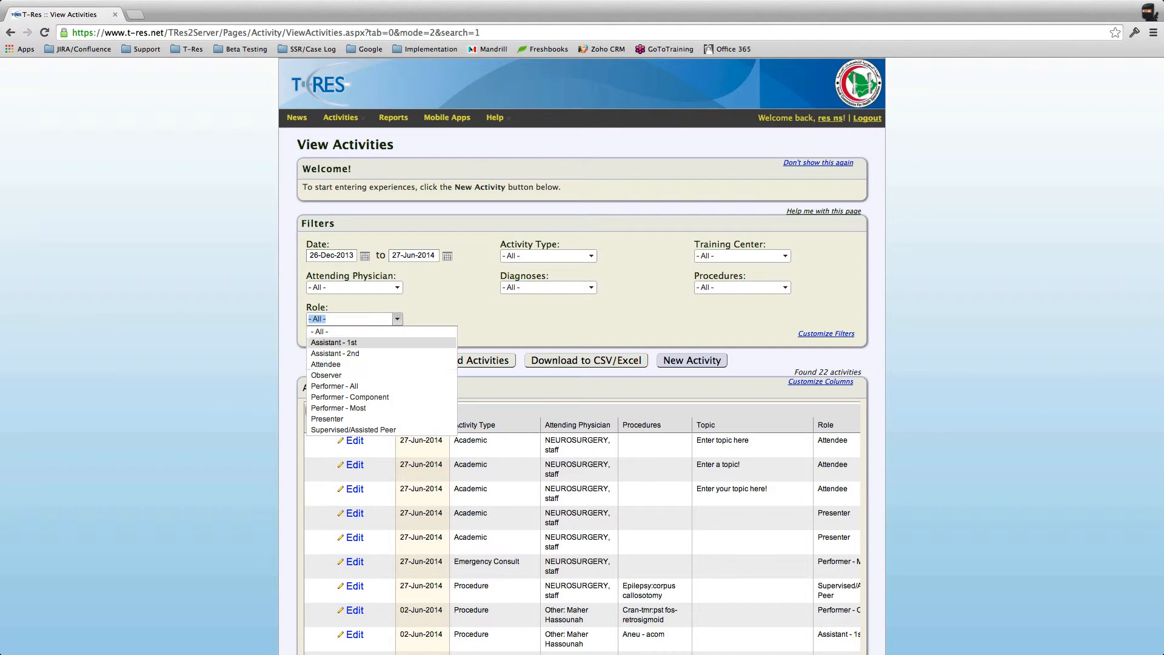
click(397, 319)
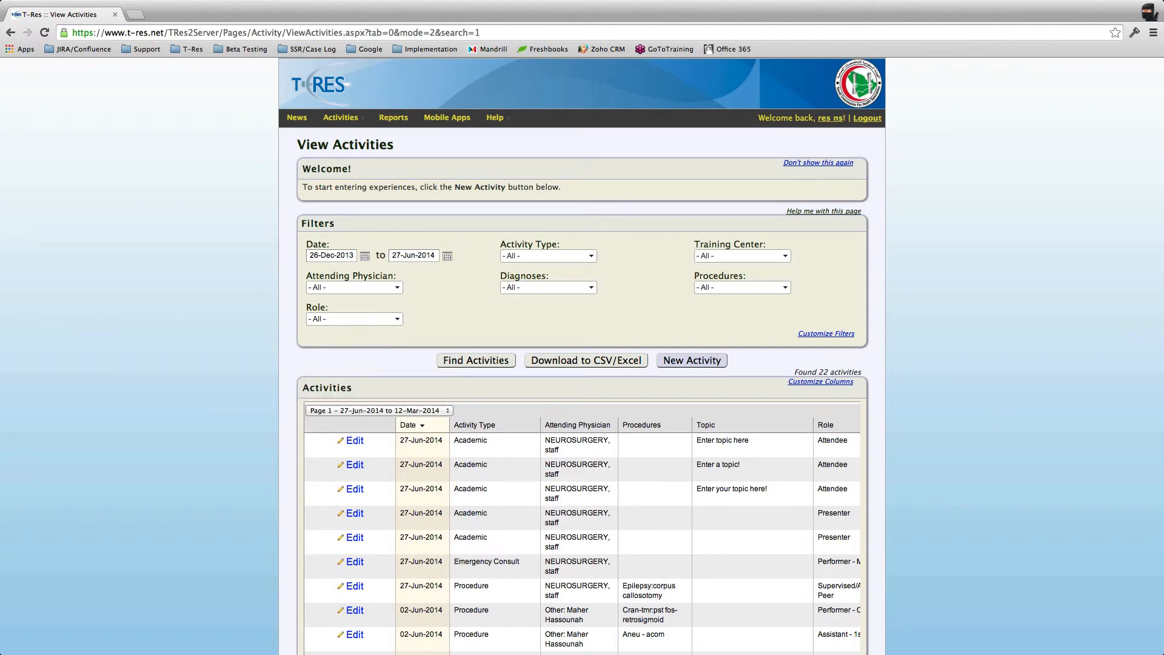
scroll(397, 318, down, 2)
scroll(582, 364, down, 5)
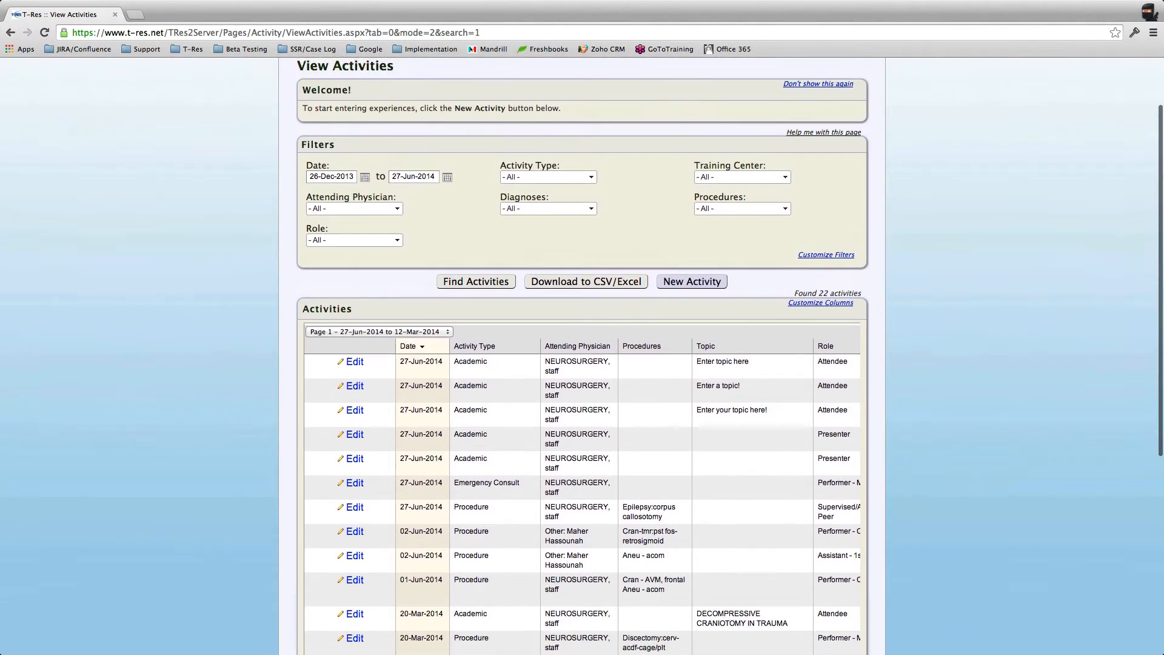
scroll(582, 364, up, 5)
scroll(582, 364, down, 3)
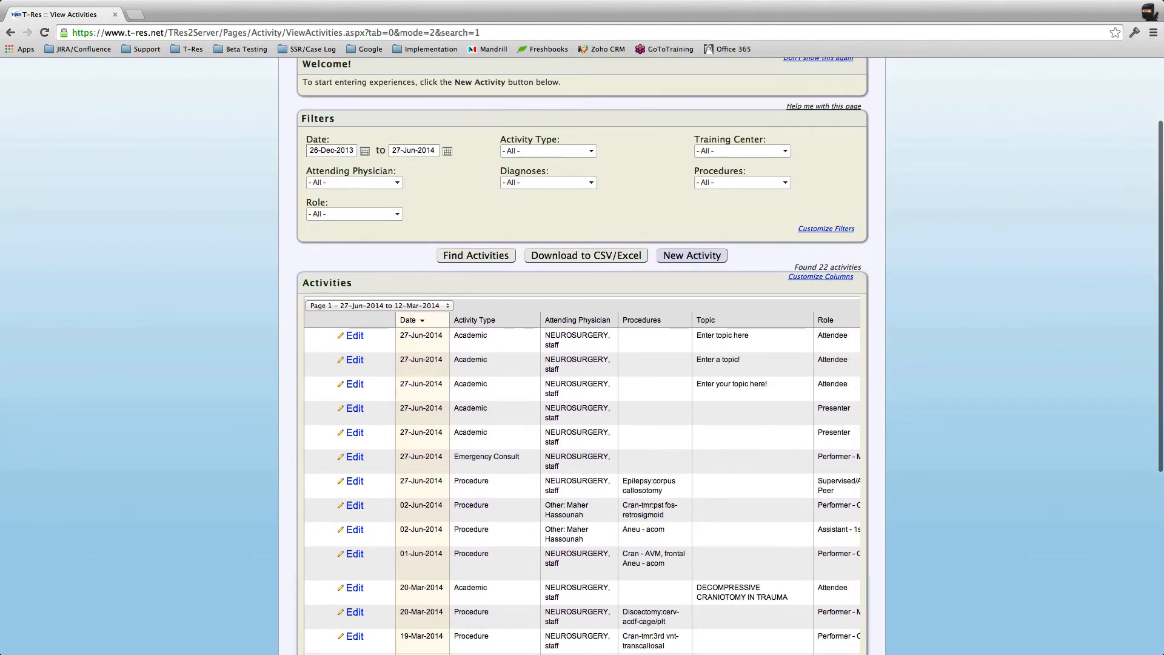
scroll(582, 363, down, 1)
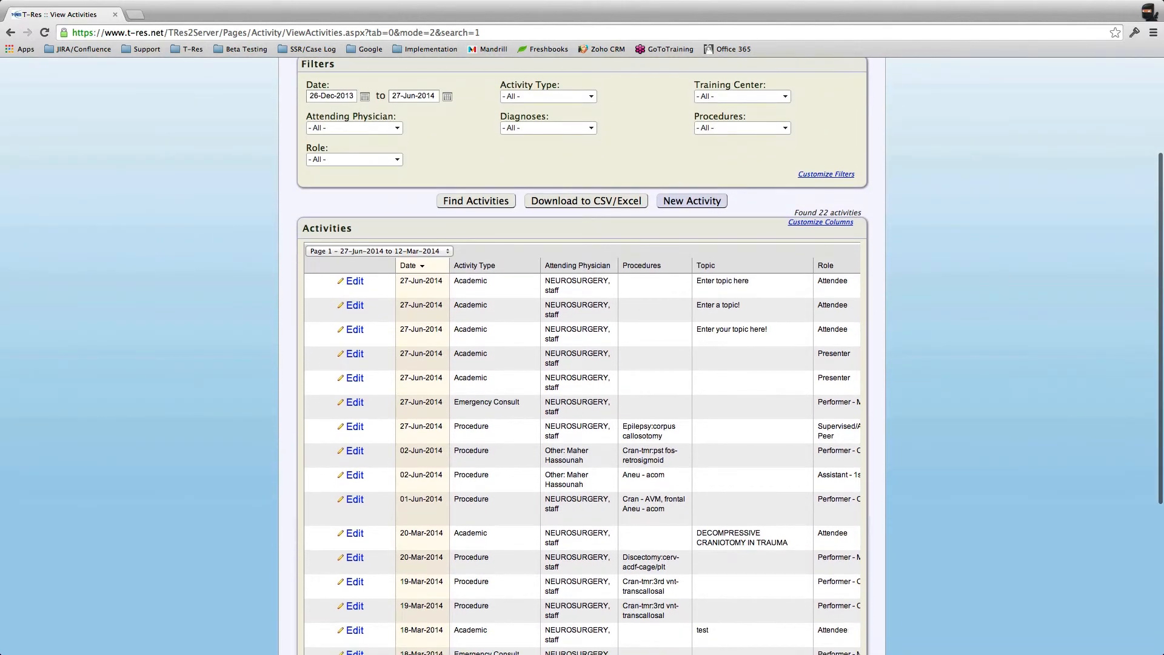
scroll(351, 479, down, 3)
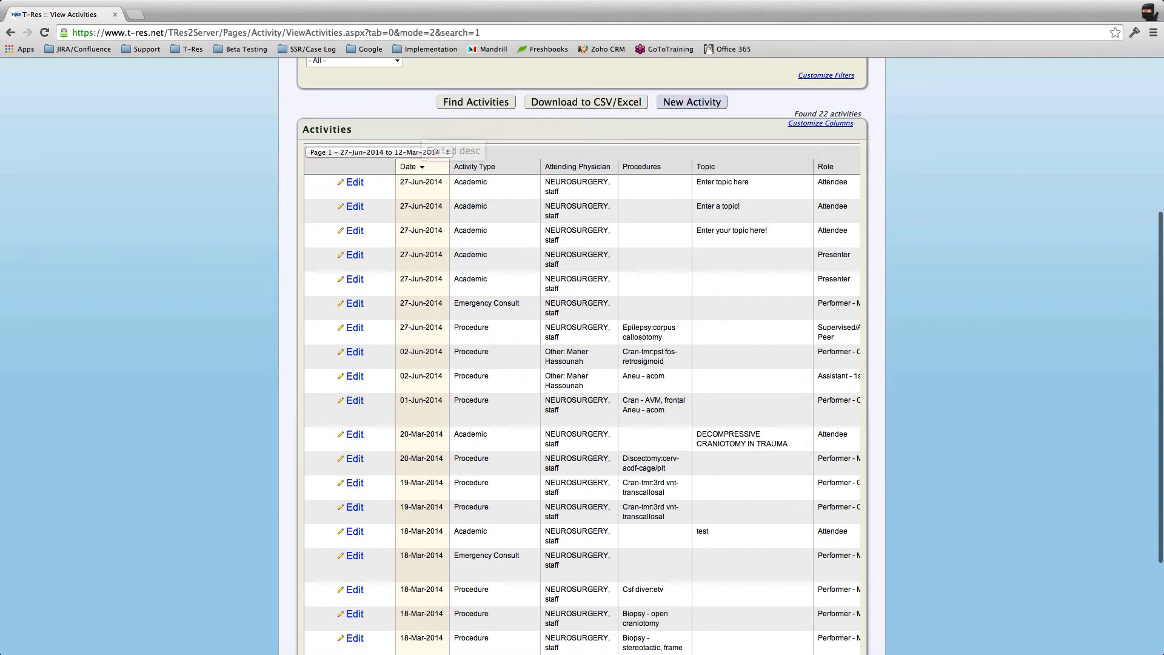
Step: Sort the activities by date, newest first from 27-Jun-2014
click(420, 167)
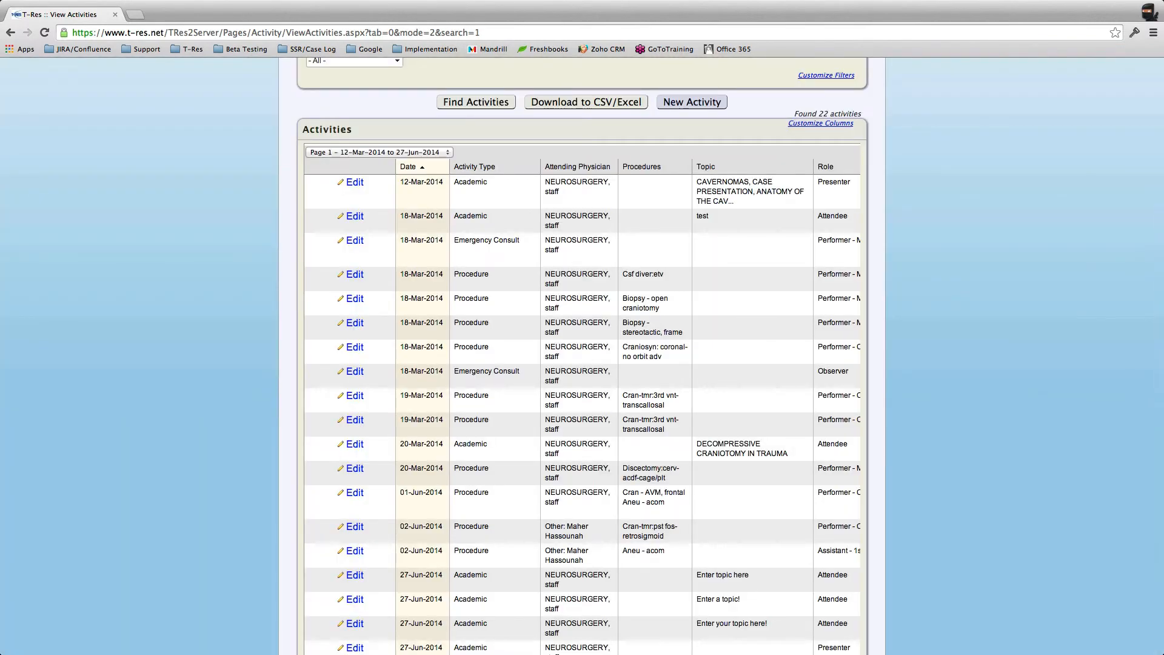
click(420, 166)
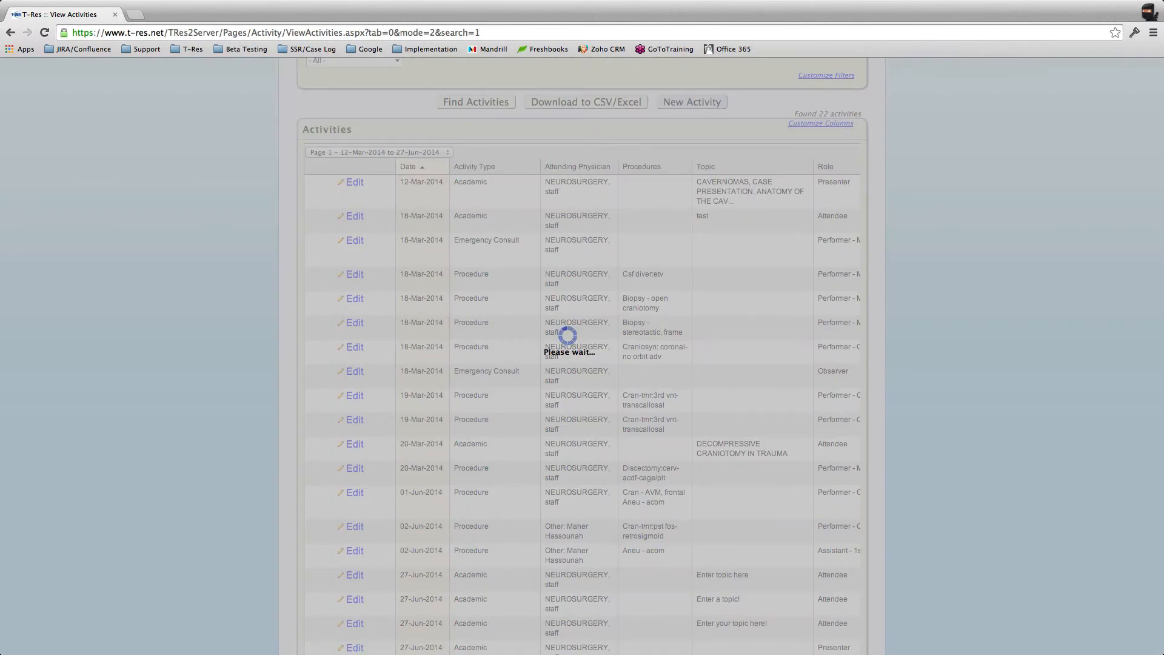
scroll(658, 167, down, 1)
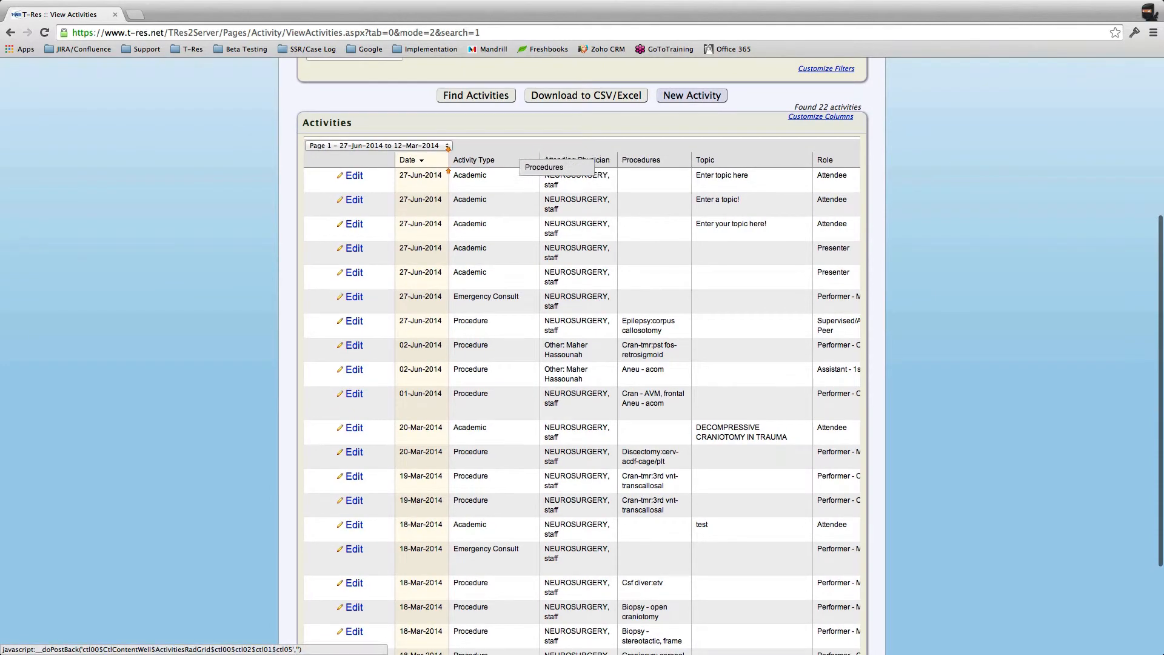
Step: Place Procedures right after Date and Attending Physician before Activity Type
click(407, 160)
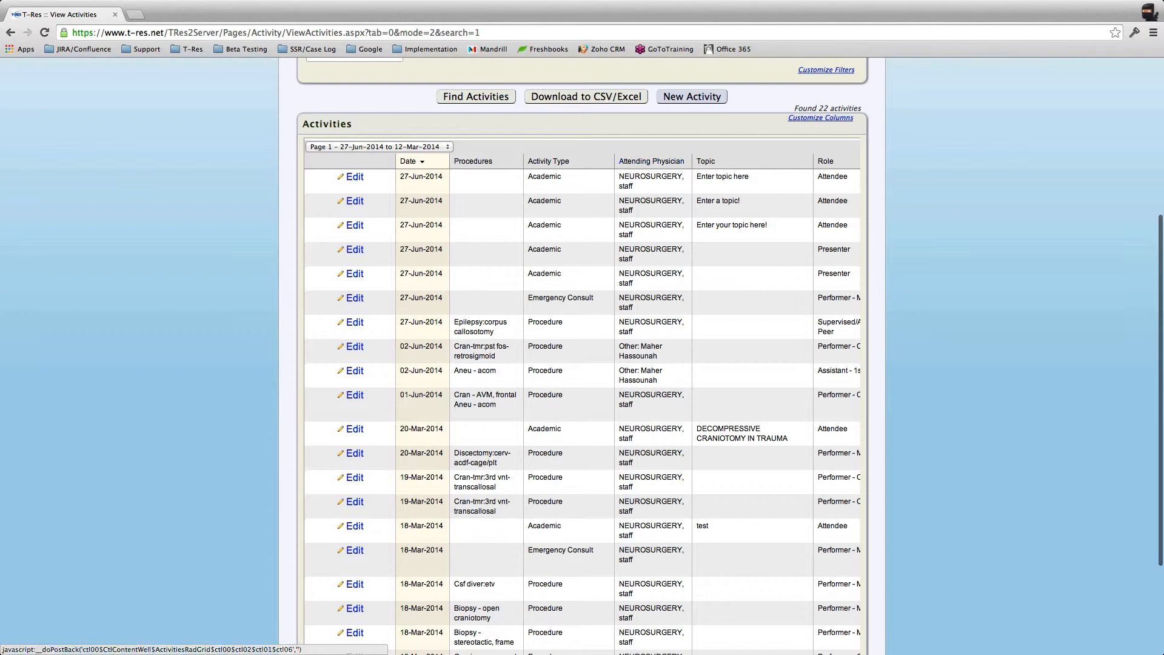
drag(651, 160, 536, 163)
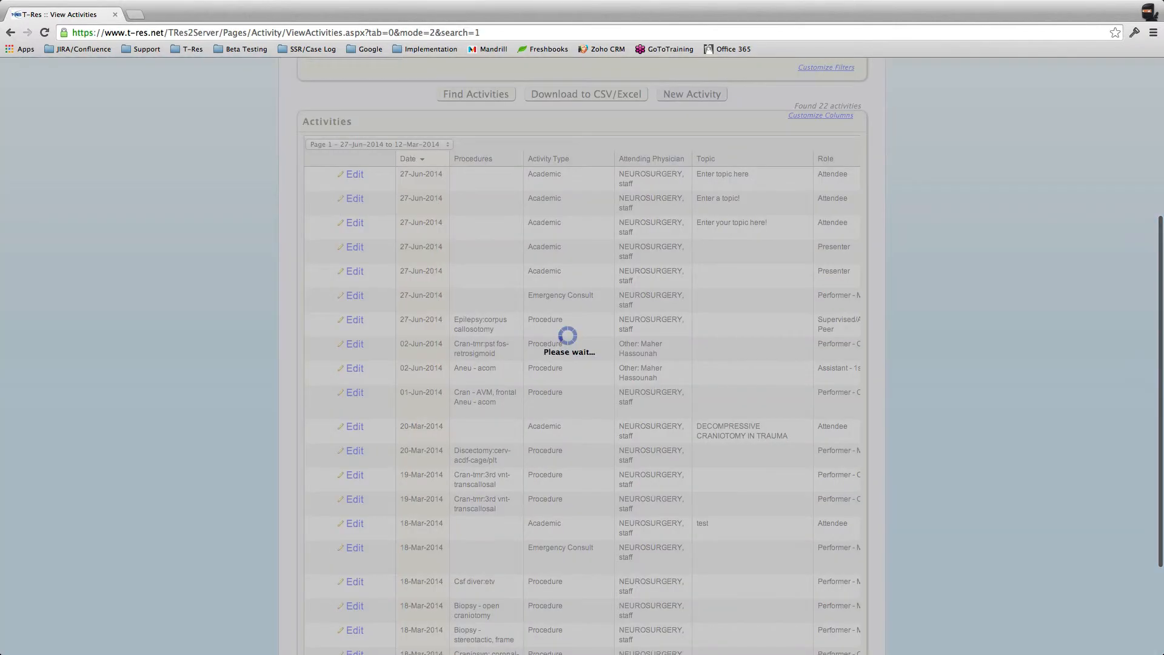
scroll(581, 356, up, 3)
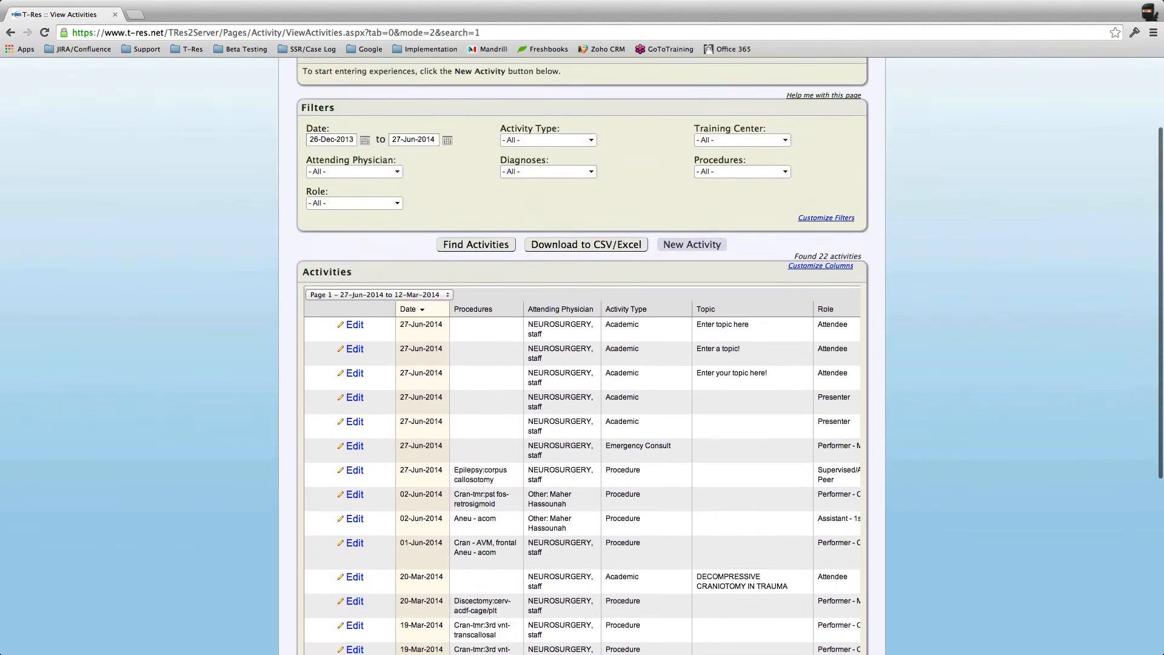
scroll(582, 356, down, 2)
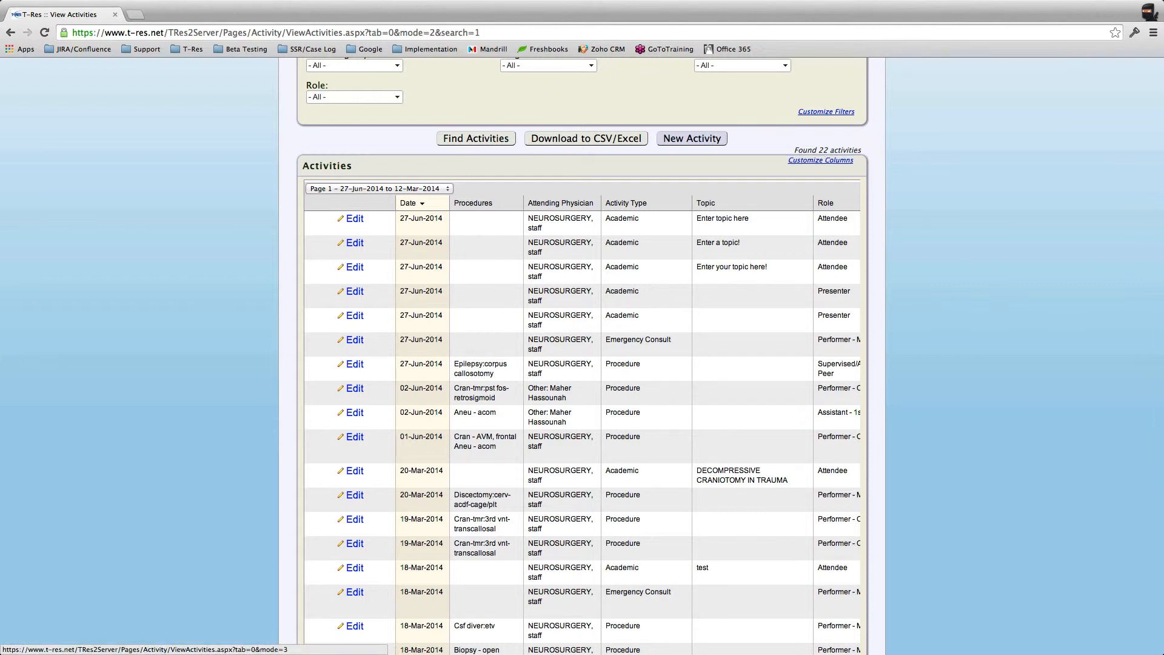
Step: Set the activity table columns to Date, Activity Type, Attending Physician, Diagnoses, Procedures, Training Center, hiding Location
click(820, 160)
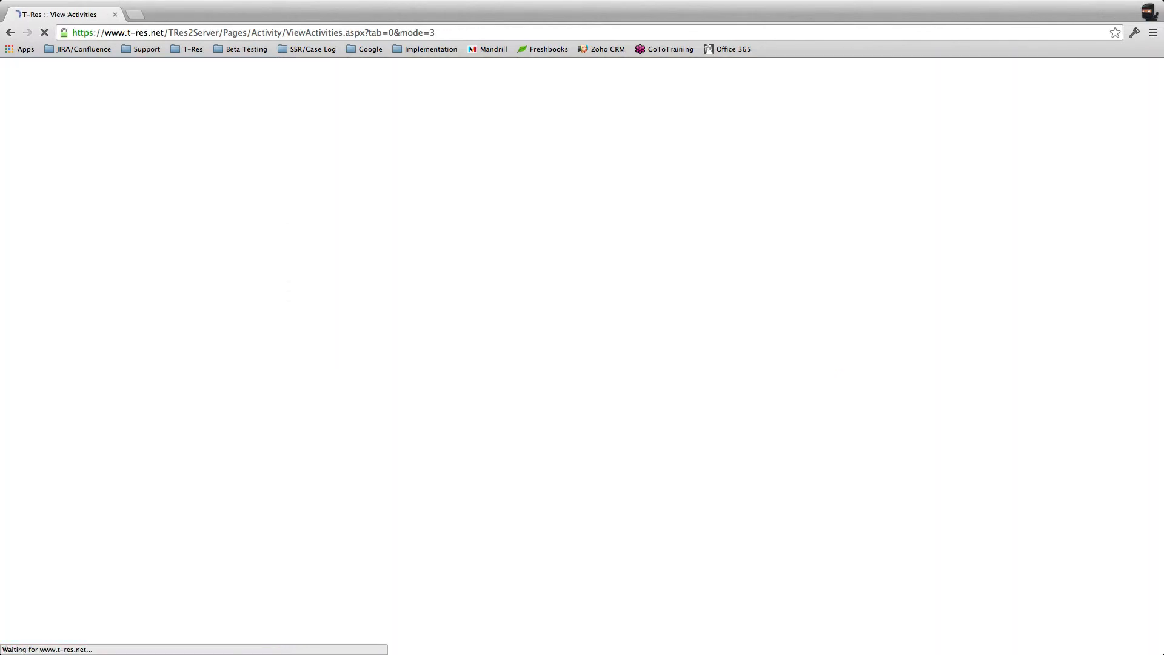
scroll(582, 357, down, 1)
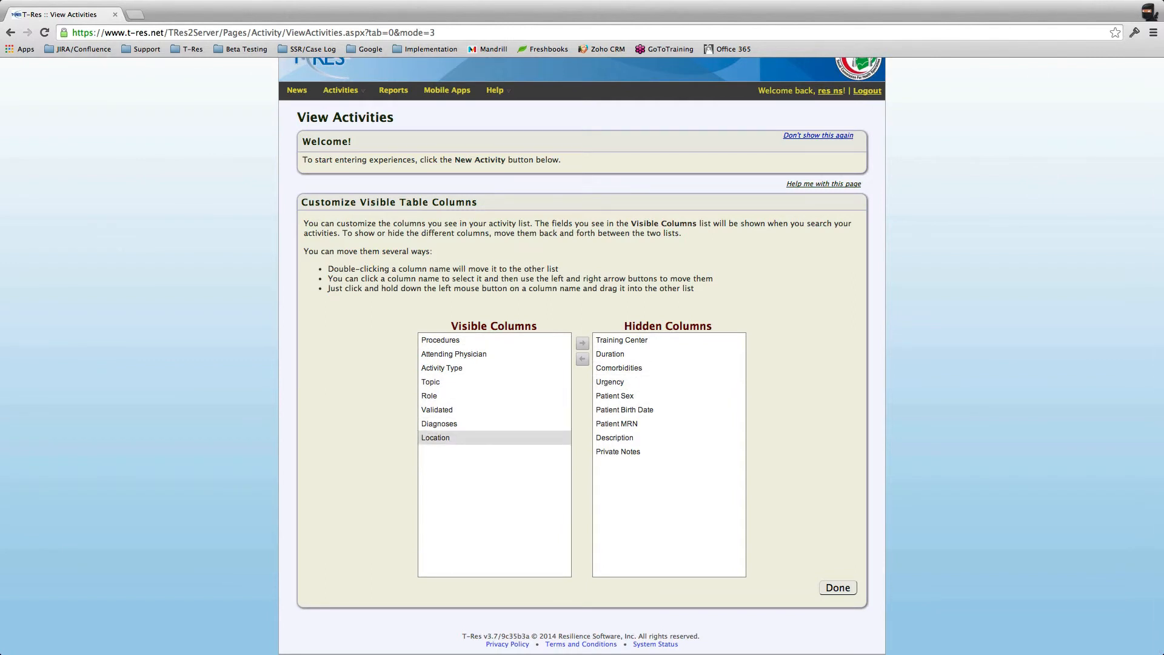
click(461, 438)
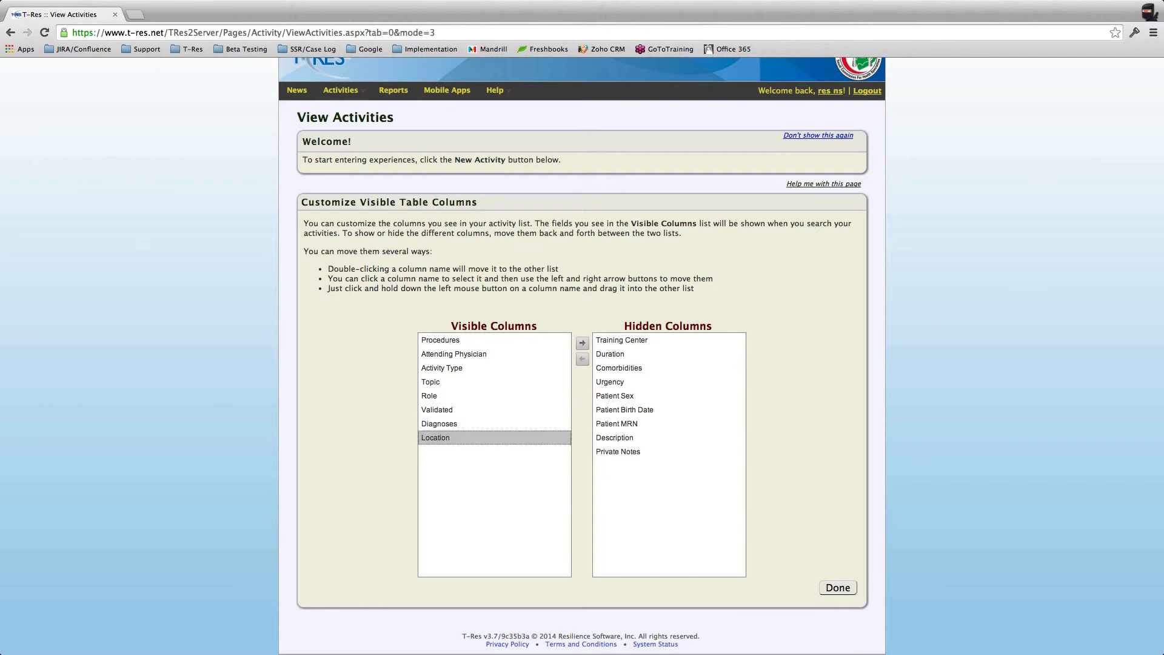
drag(461, 438, 659, 388)
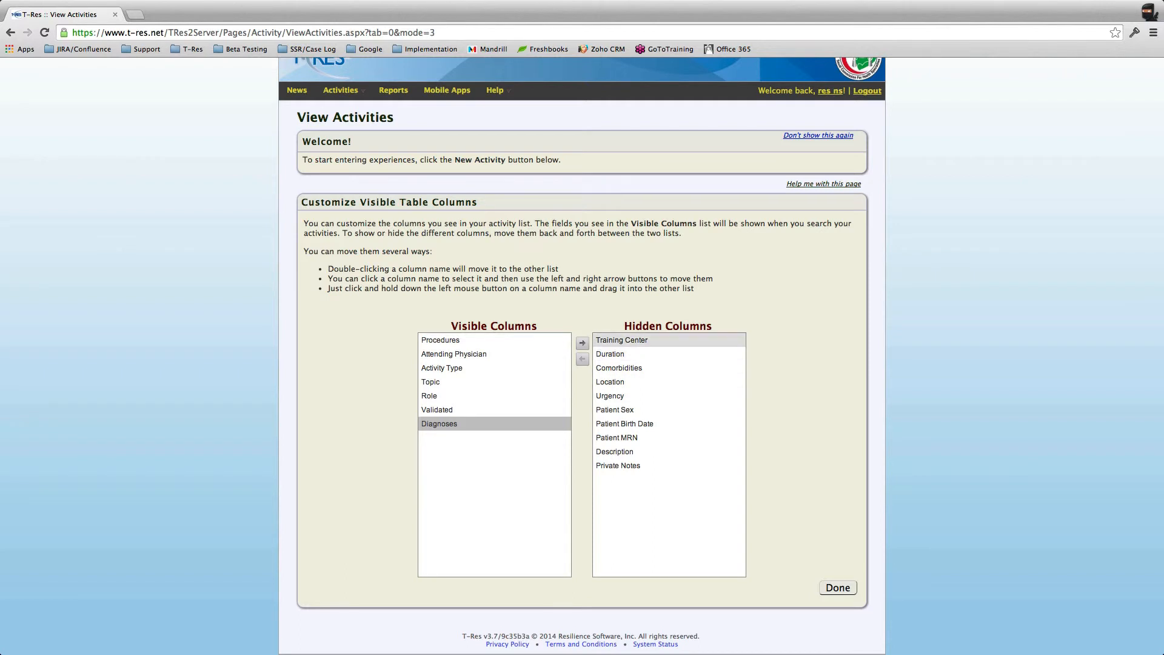
click(655, 340)
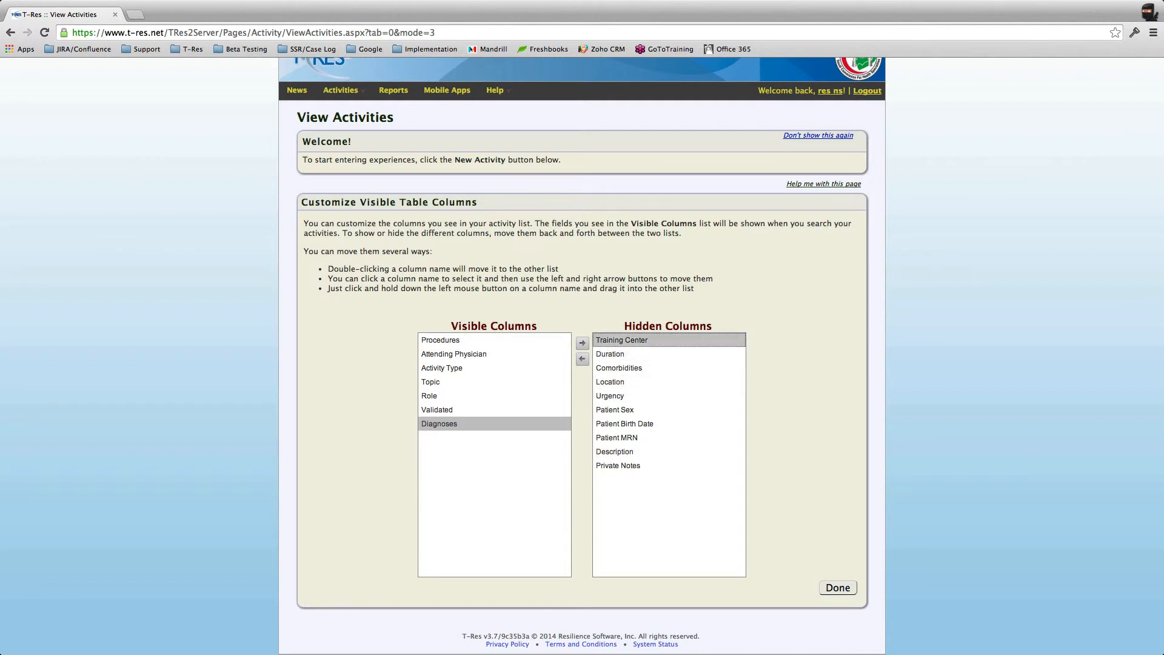
drag(655, 341, 453, 354)
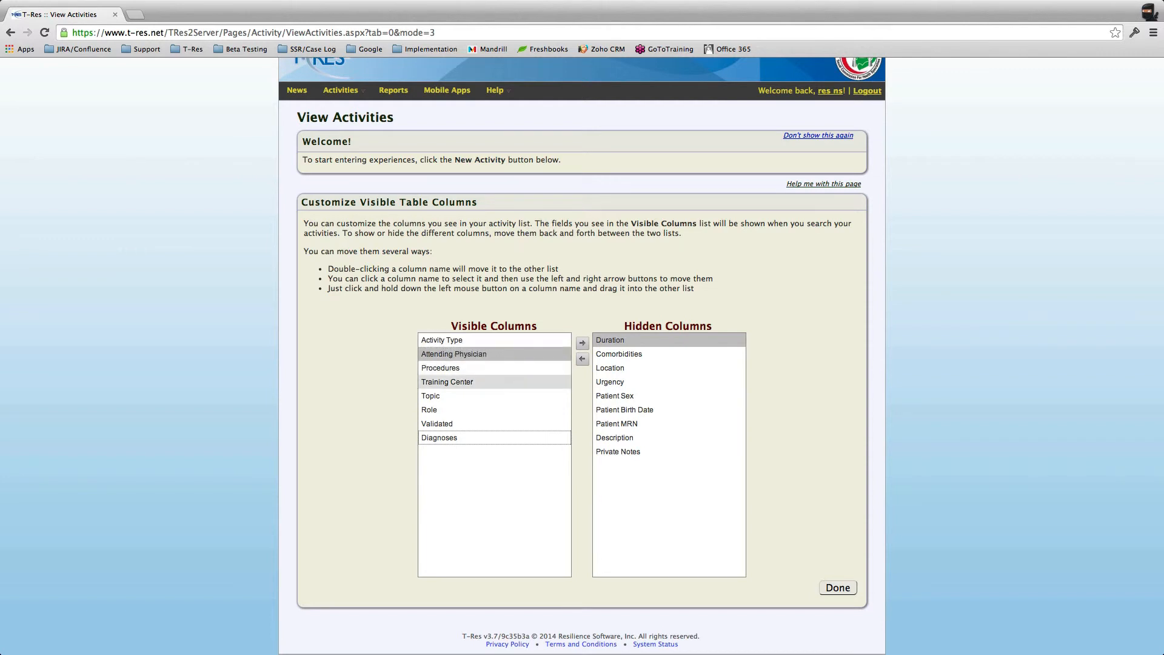
drag(438, 437, 439, 368)
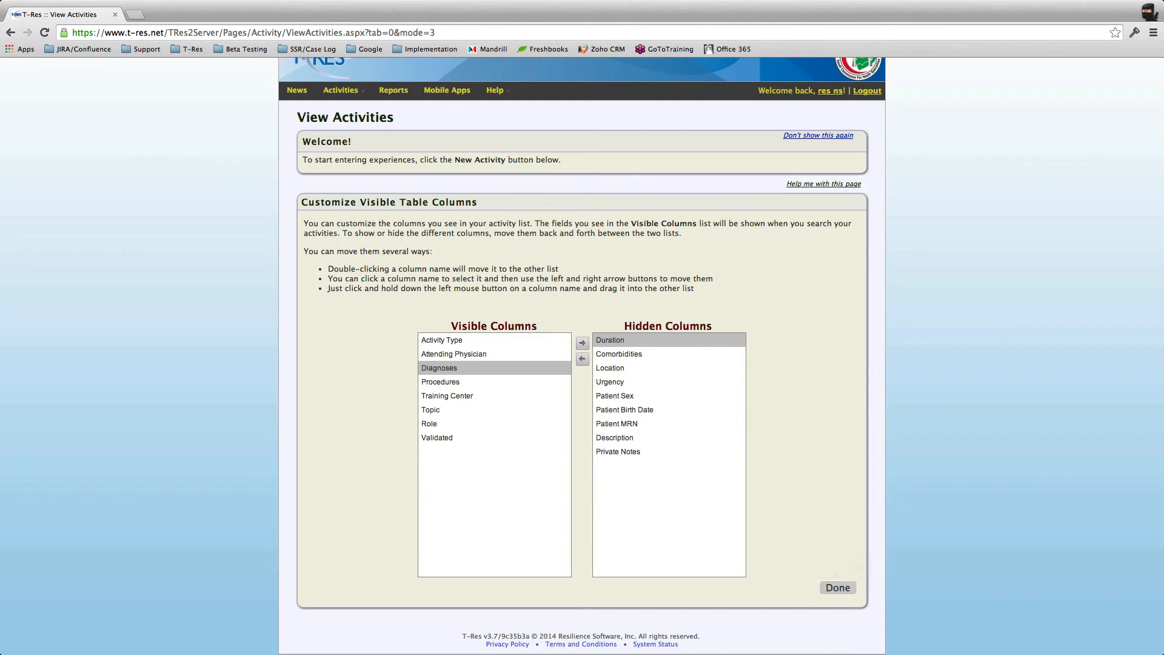
click(837, 587)
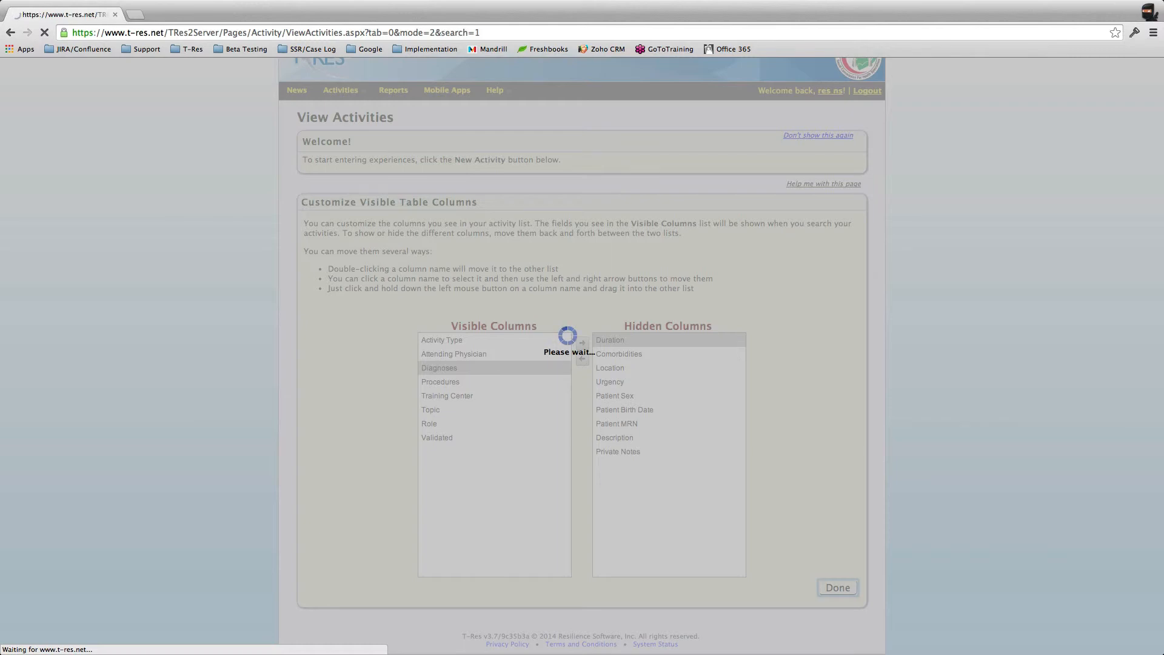
scroll(576, 292, down, 4)
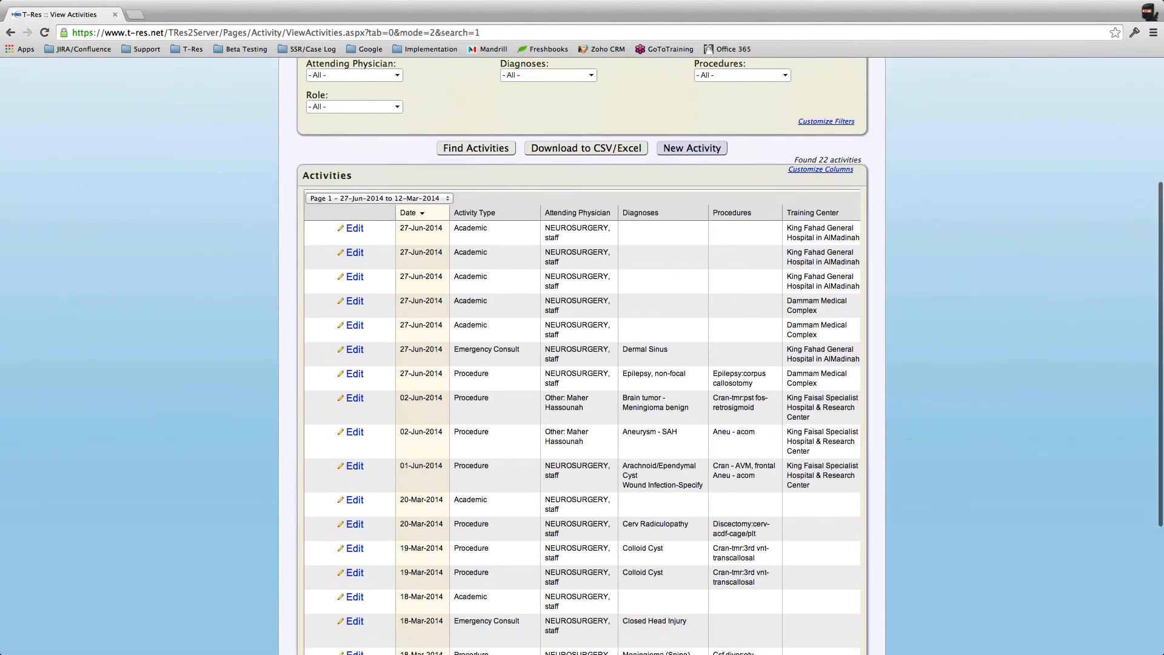
scroll(575, 292, up, 3)
scroll(576, 293, down, 1)
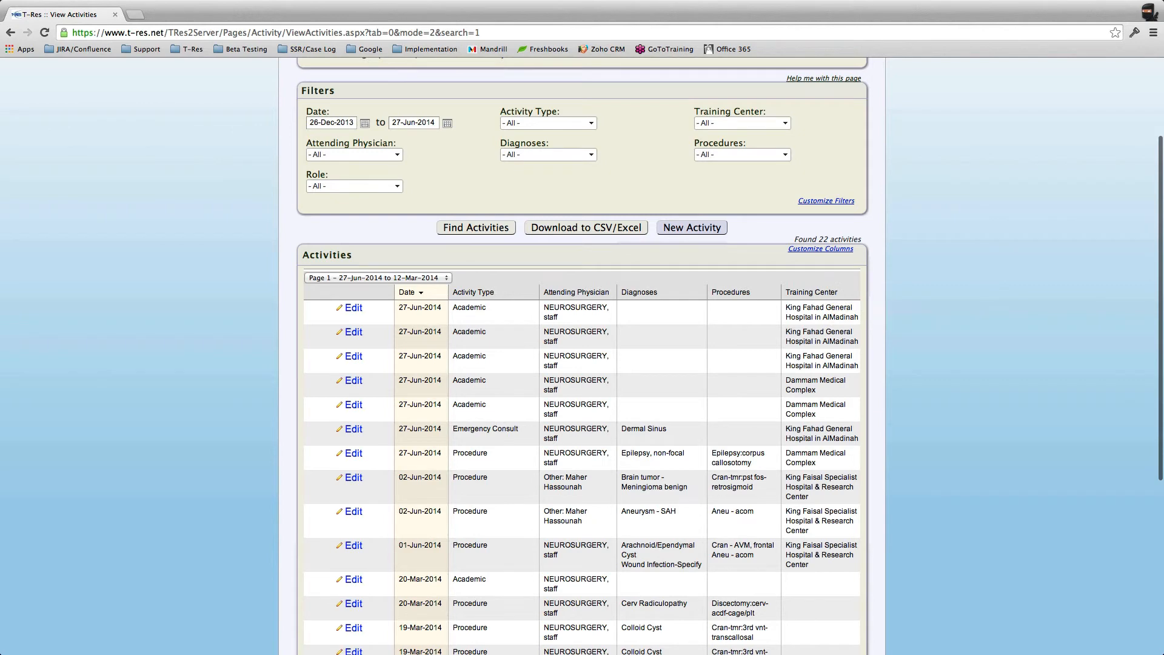
scroll(582, 356, up, 1)
scroll(582, 356, down, 5)
scroll(582, 355, up, 7)
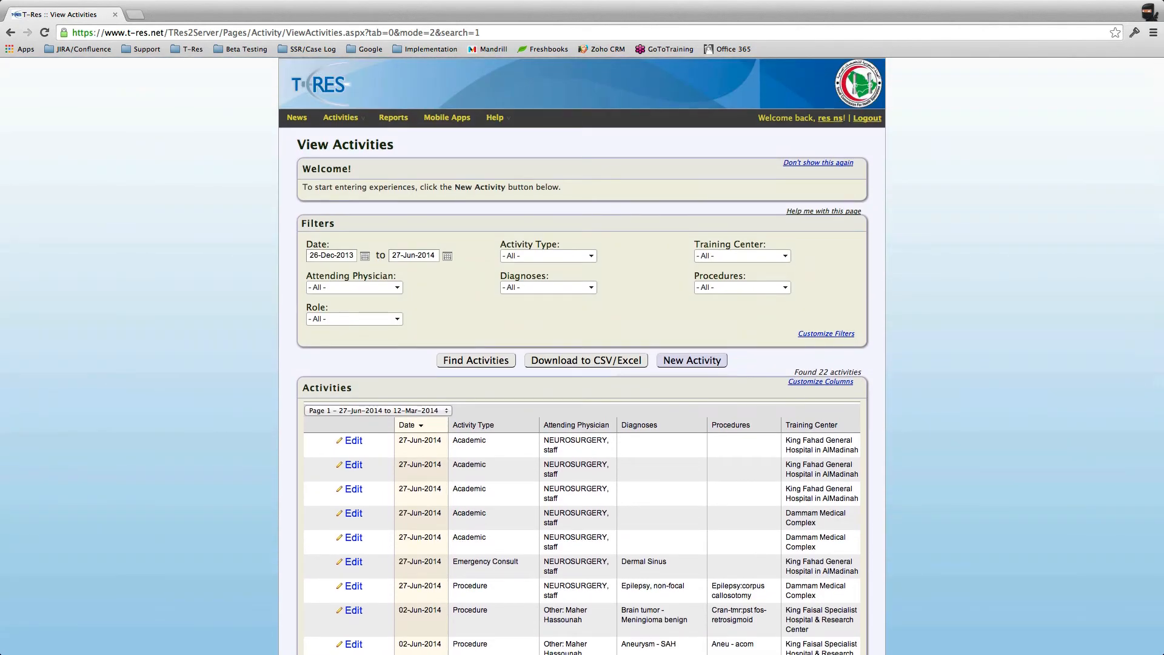
scroll(352, 440, down, 4)
scroll(352, 441, up, 4)
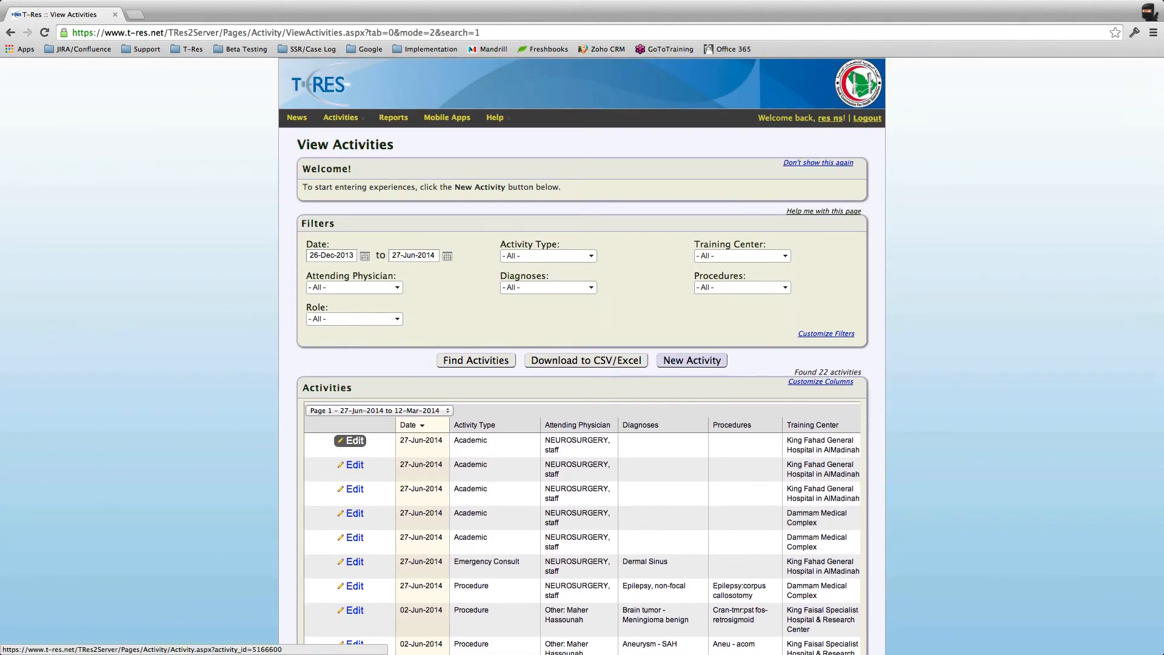
click(351, 441)
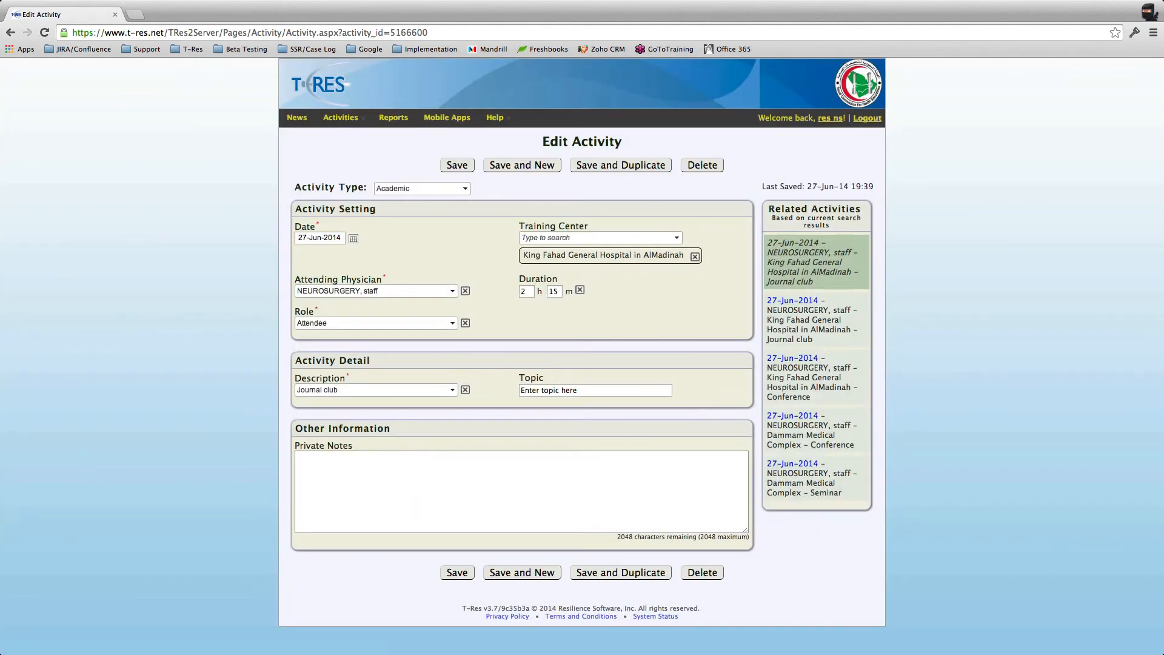
click(286, 274)
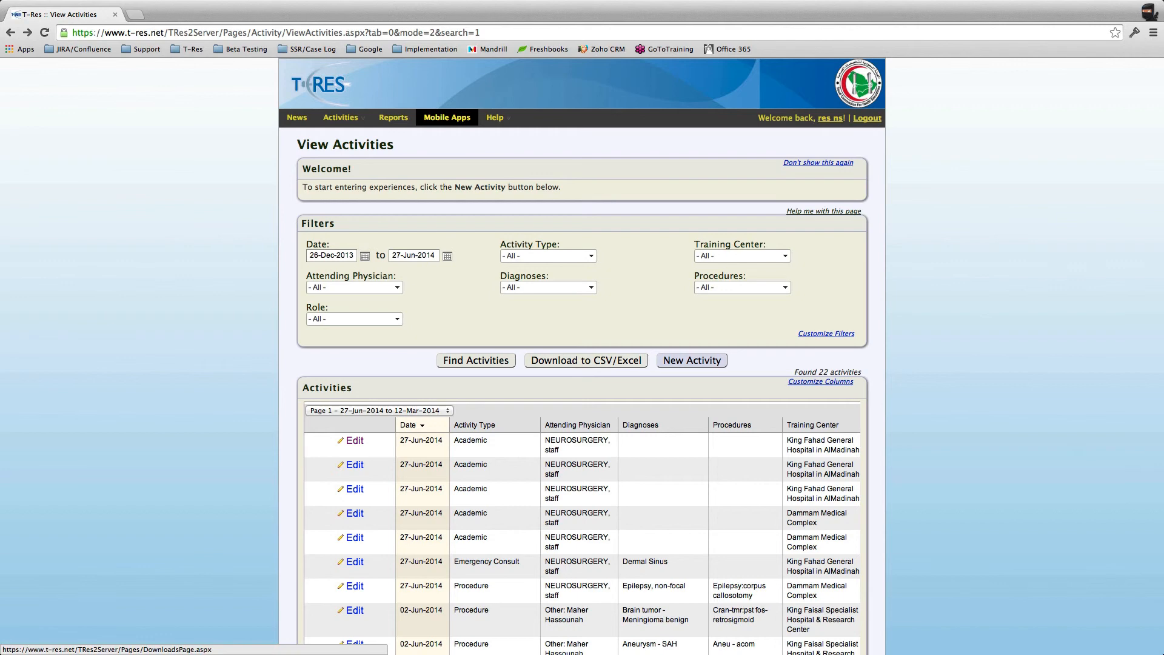
Step: Go to the Mobile Apps page with iPhone, Android and Blackberry downloads
click(447, 117)
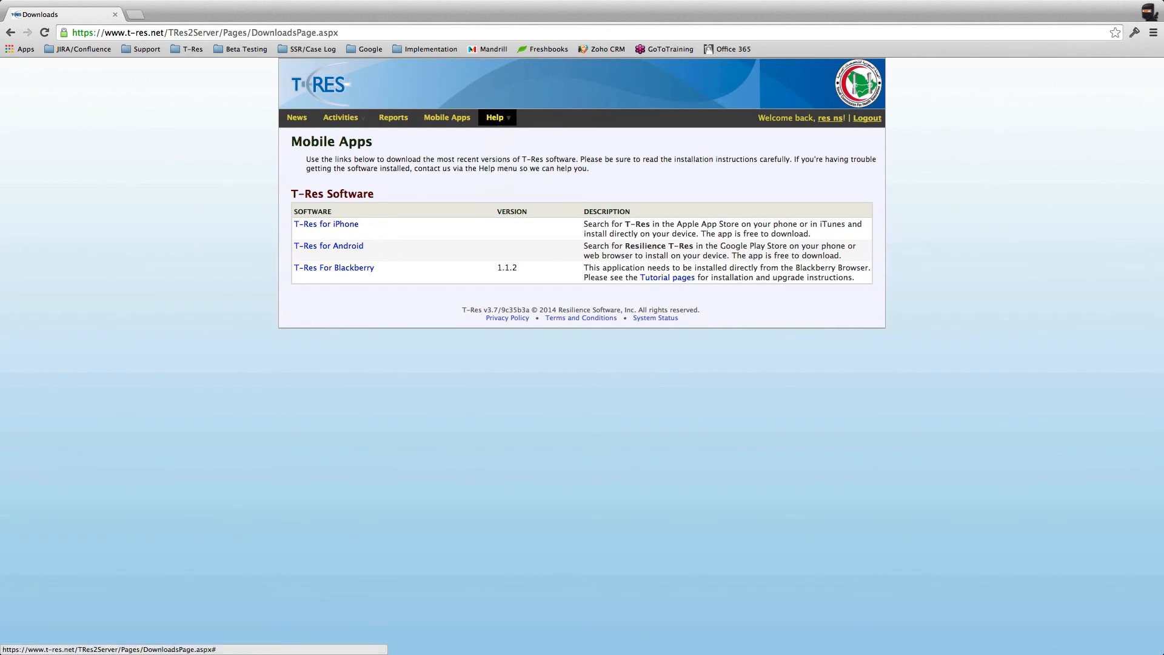
Step: Review the account preferences (English, research consent, no city), then go to News and Updates
mouse_move(495, 117)
click(495, 146)
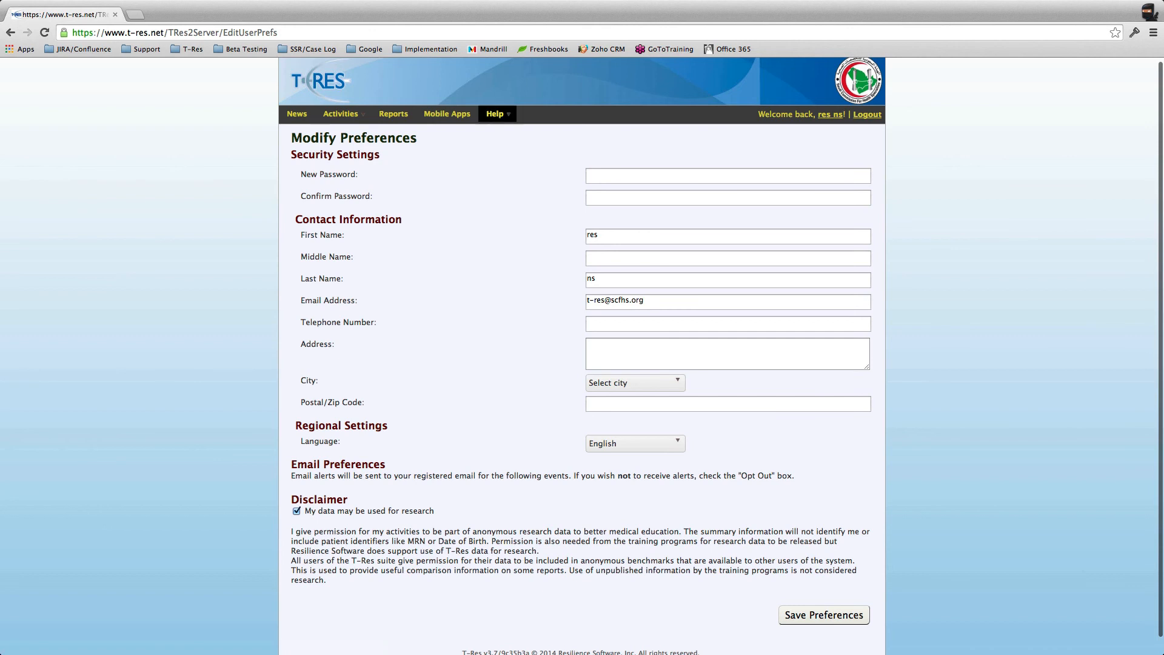
mouse_move(496, 114)
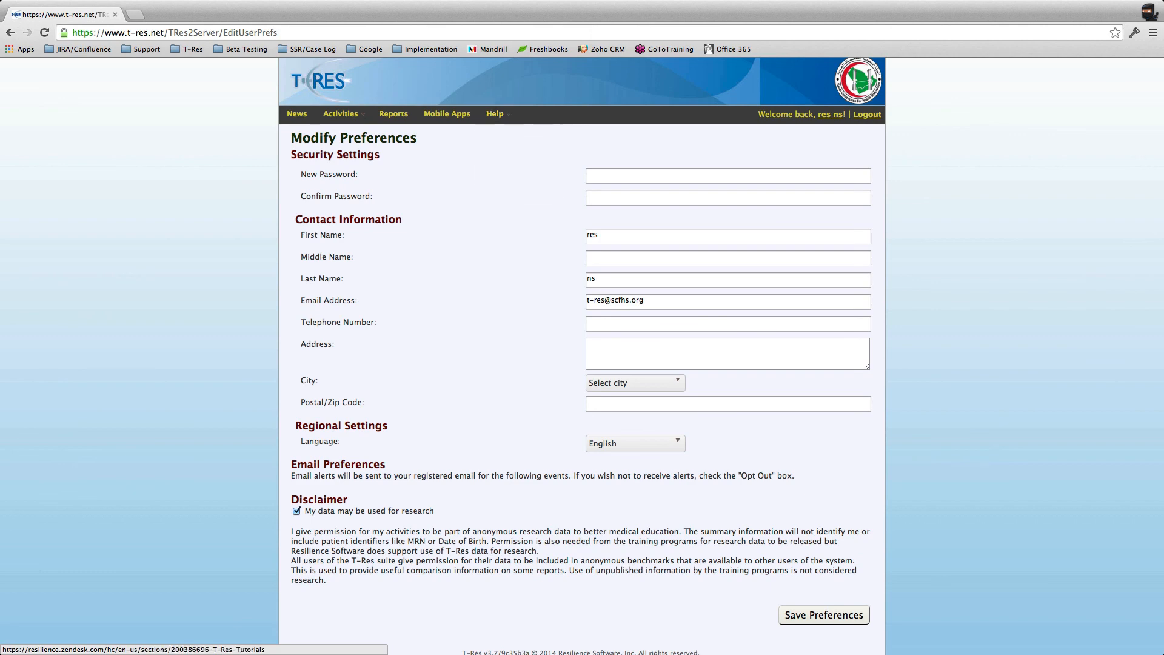
click(296, 114)
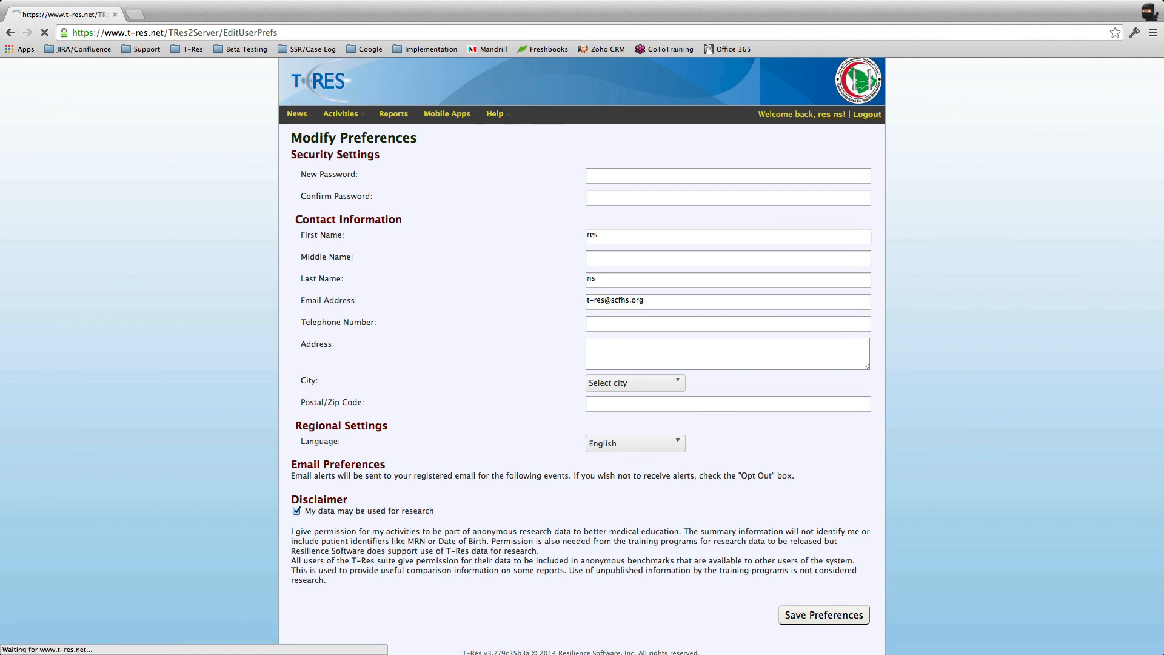